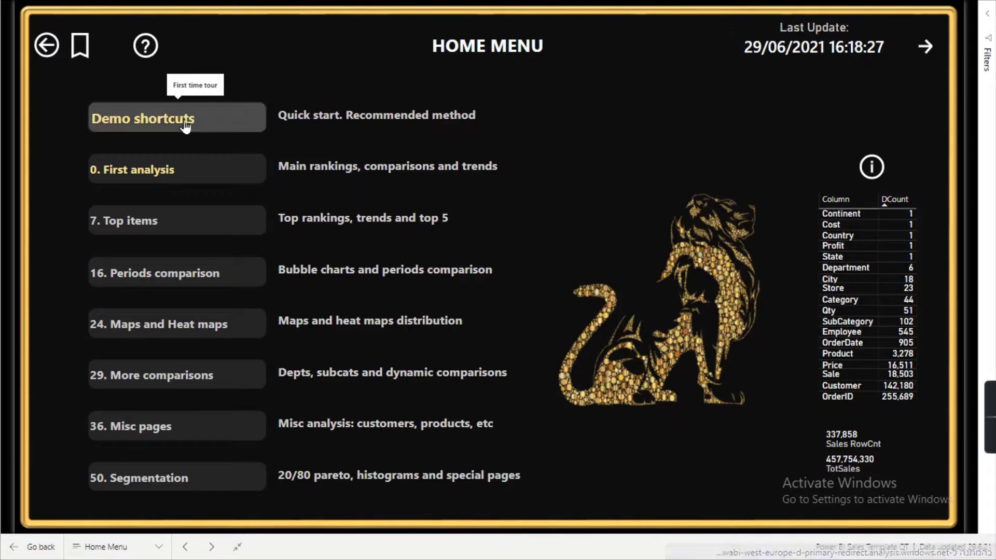
# Open the 0- Catalog (3P) page from the demo shortcuts and show the product picture grid
pyautogui.click(186, 125)
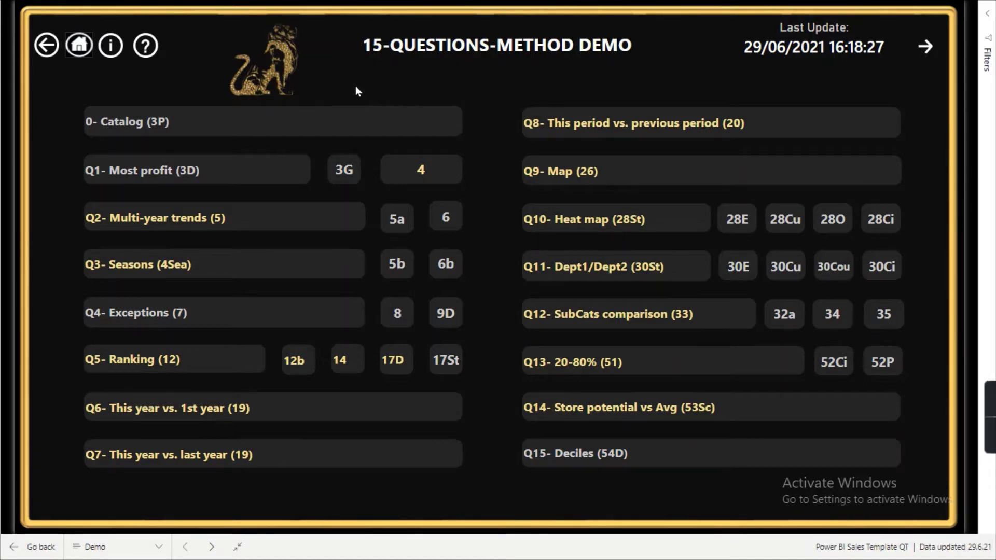
pyautogui.click(154, 125)
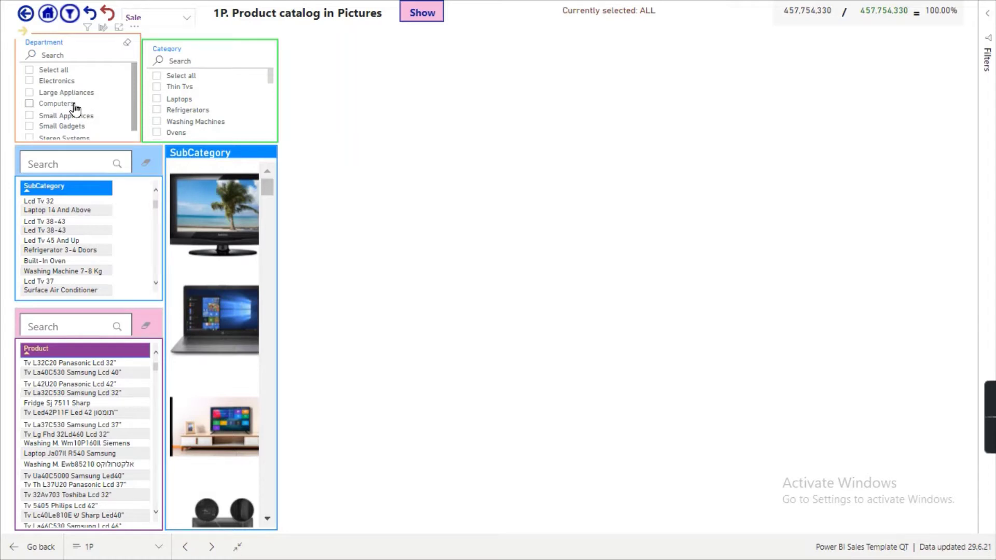
pyautogui.click(423, 25)
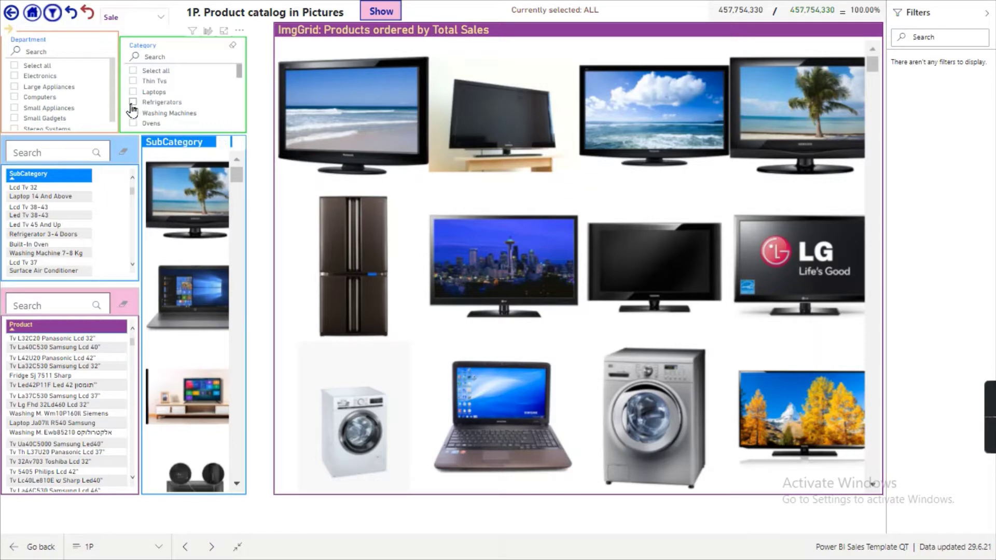
# Filter the picture catalog by department, going through Electronics, Large Appliances and Computers one at a time
pyautogui.click(43, 78)
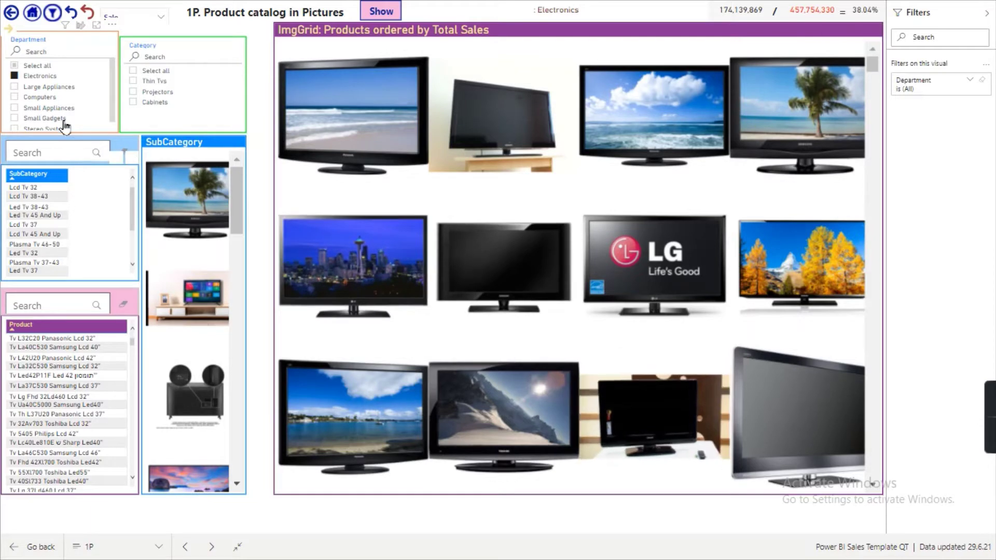
pyautogui.click(59, 87)
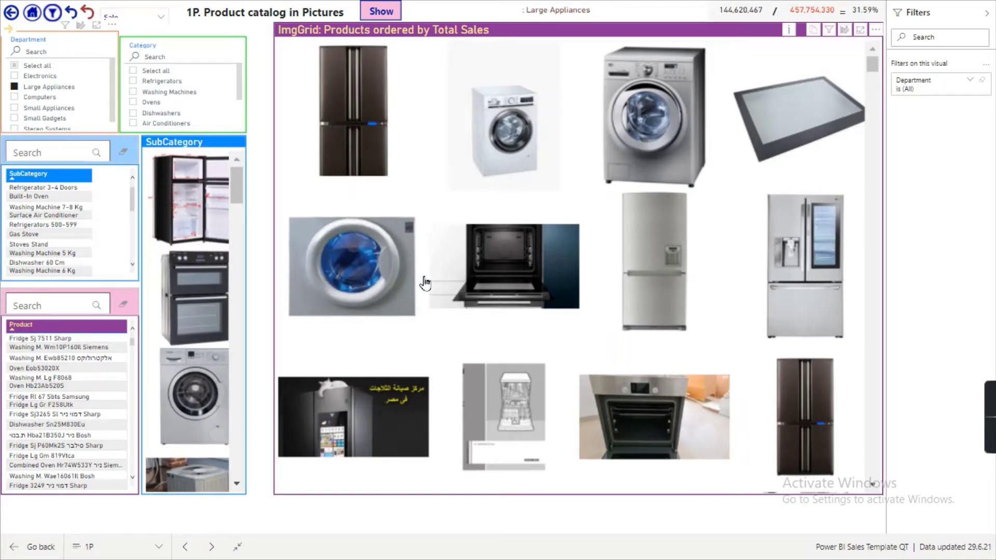
pyautogui.click(42, 97)
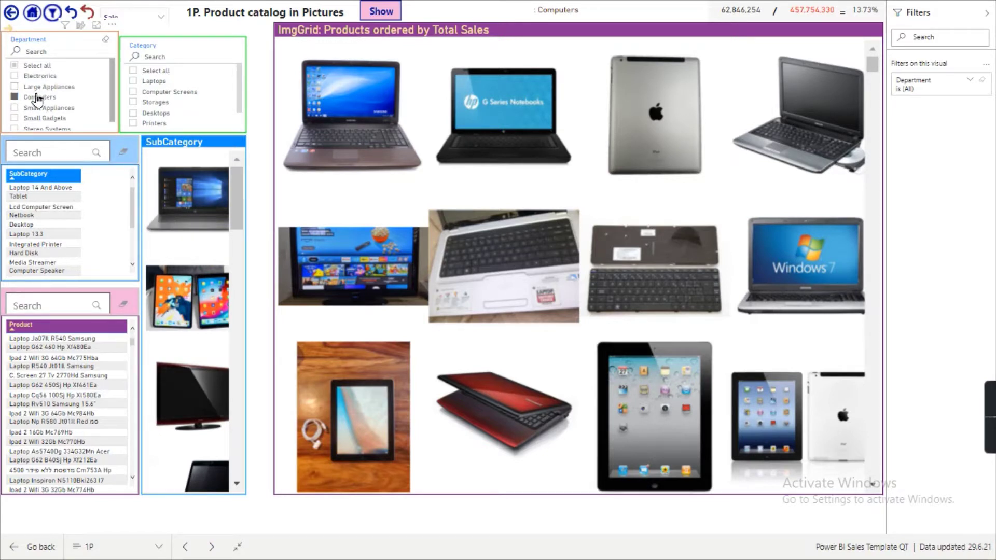
# Search the catalog's products for "64gb", then clear the search and reset the page filters
pyautogui.click(37, 305)
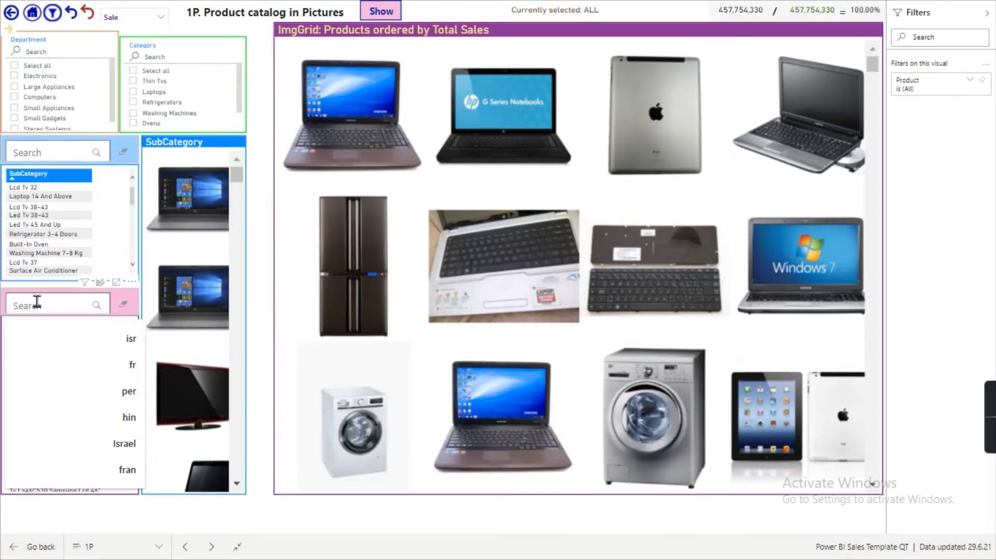
pyautogui.write('64gb')
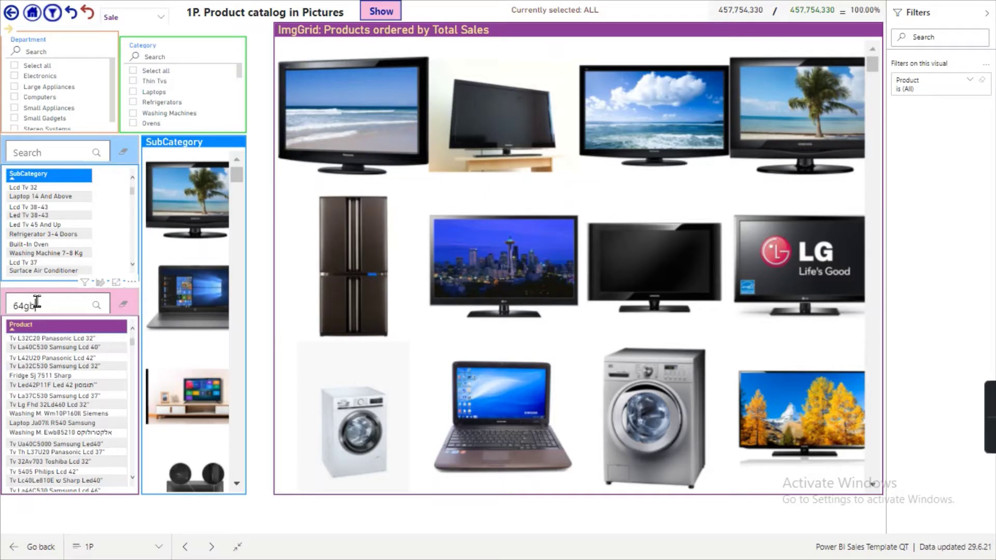
pyautogui.click(91, 310)
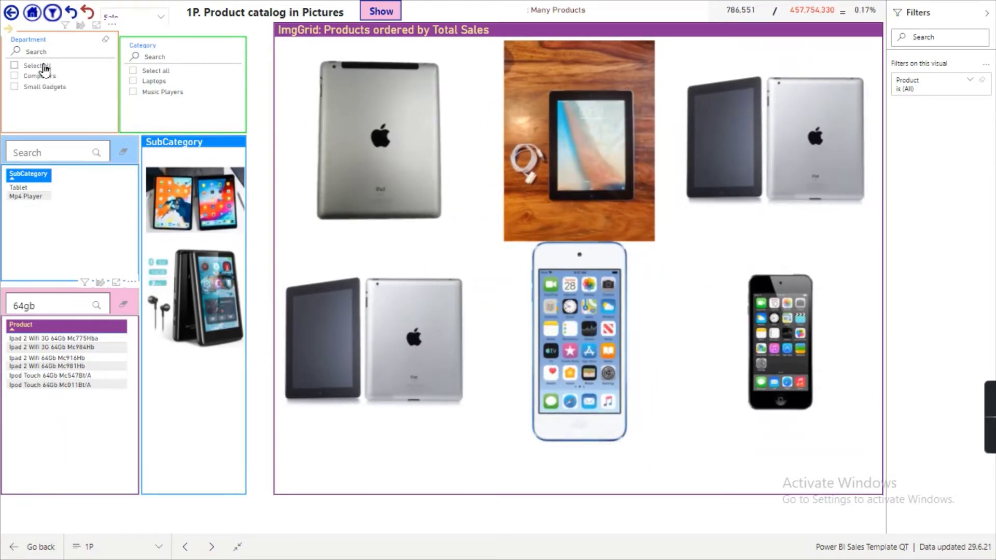
pyautogui.click(122, 304)
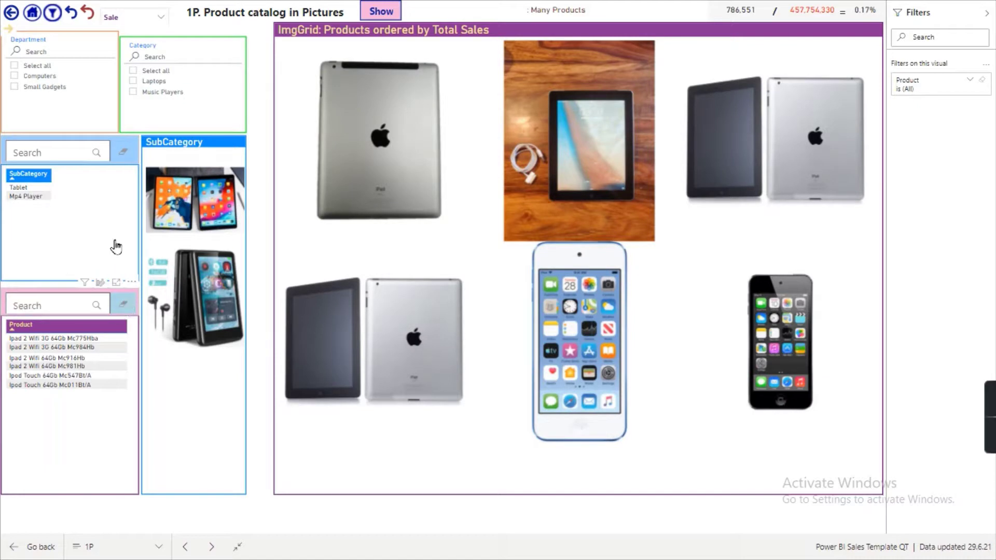
pyautogui.click(70, 13)
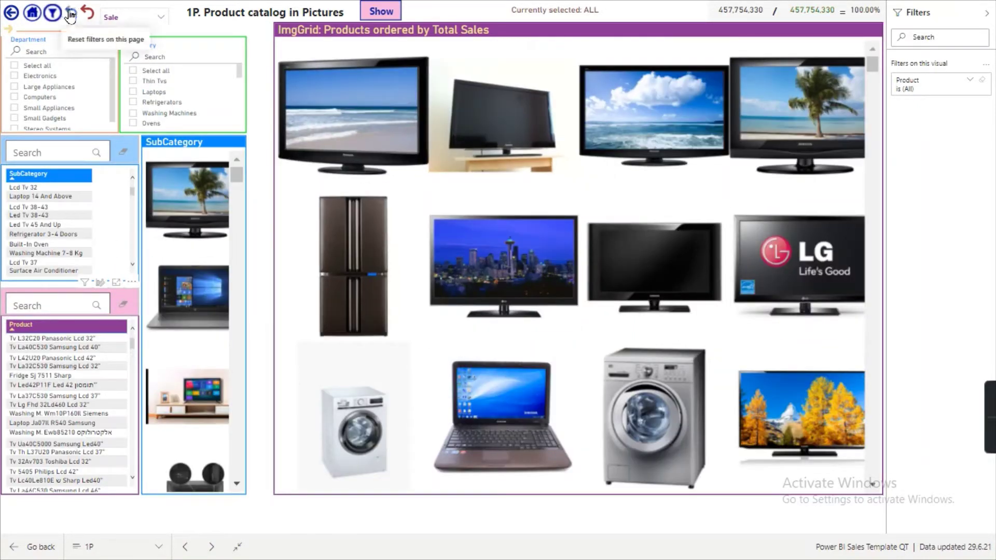
# Return to the questions menu, open Q1- Most profit (3D) and read the Electronics and Thin Tvs shares in the sunburst chart
pyautogui.click(14, 18)
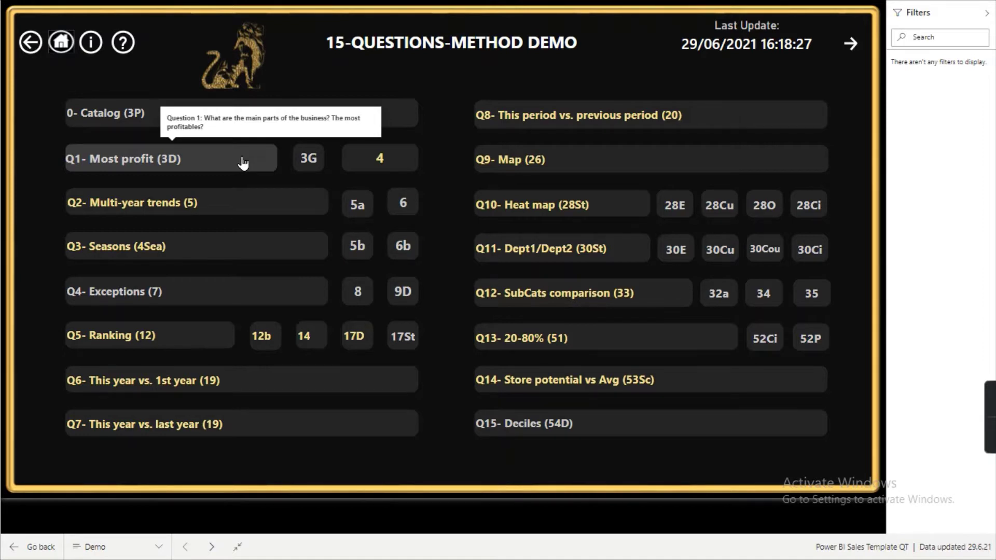
pyautogui.click(199, 164)
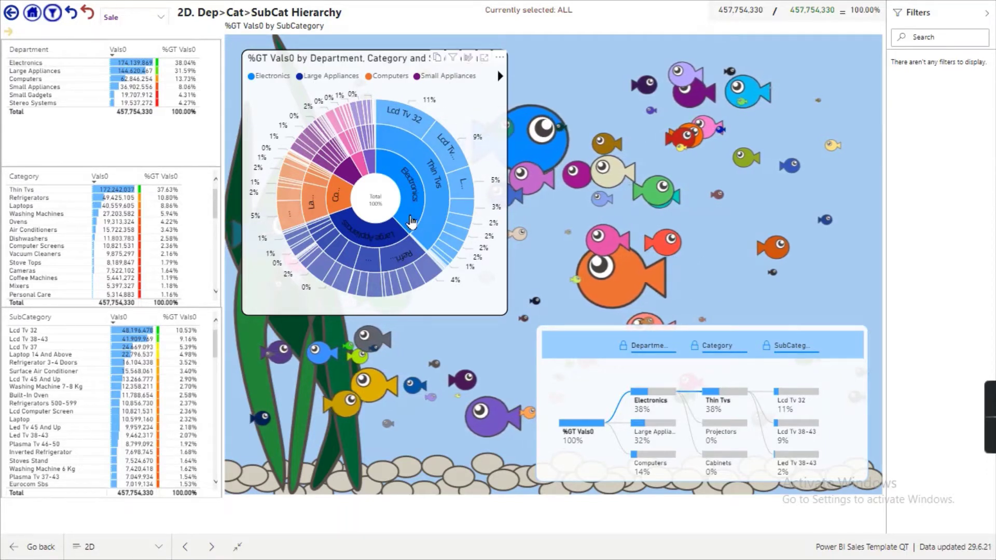
pyautogui.moveTo(407, 219)
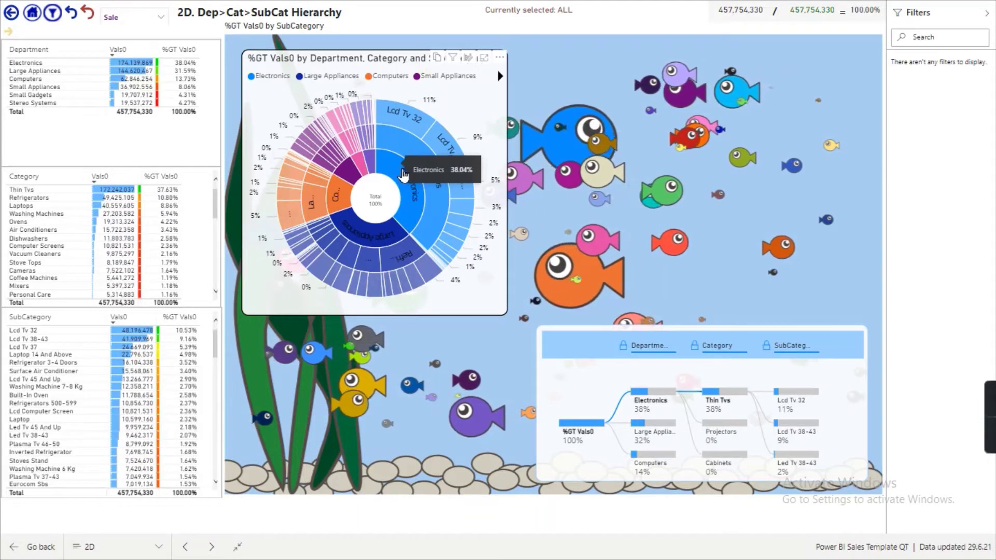
pyautogui.moveTo(426, 188)
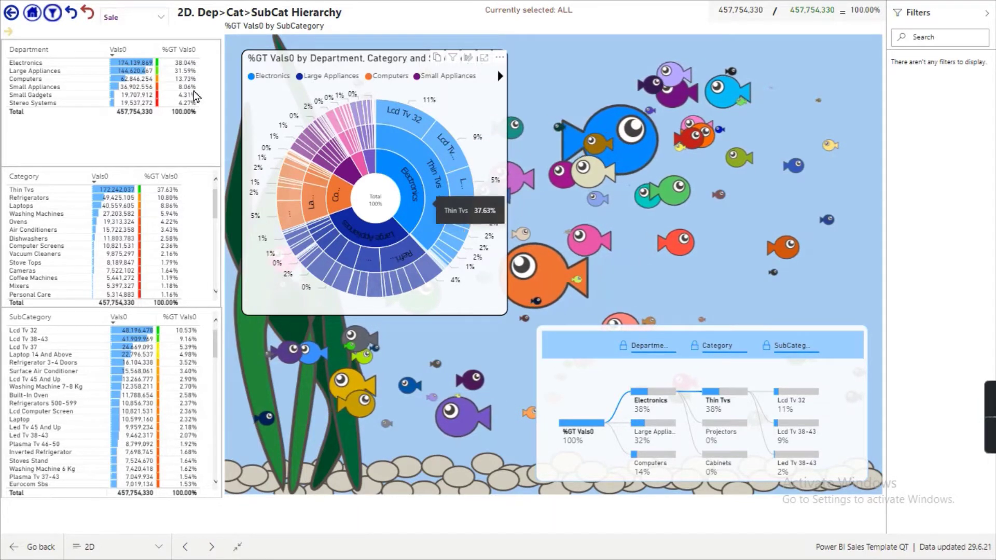
# Review the available measures, keep Sale, and filter the hierarchy page by the Thin Tvs category to examine its subcategory shares
pyautogui.click(139, 22)
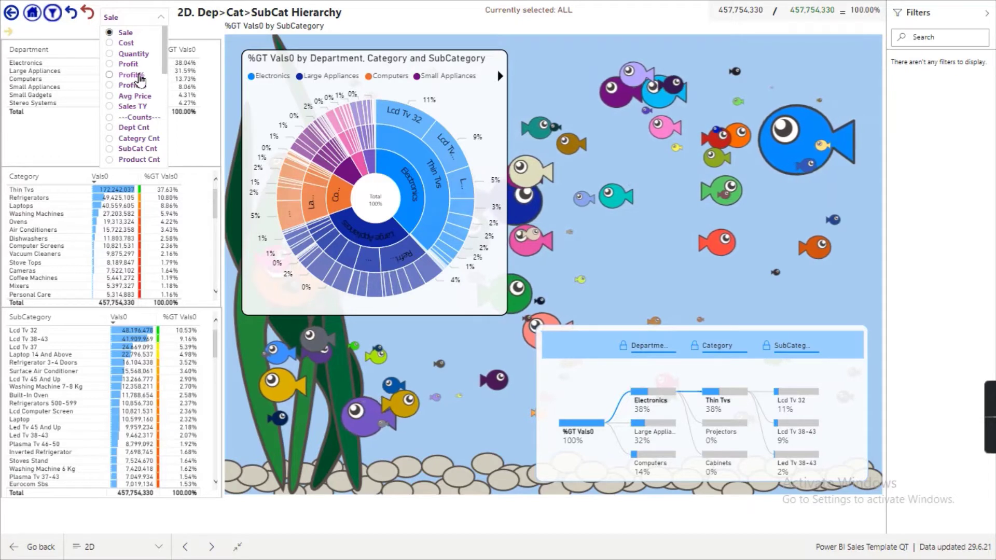
pyautogui.click(111, 19)
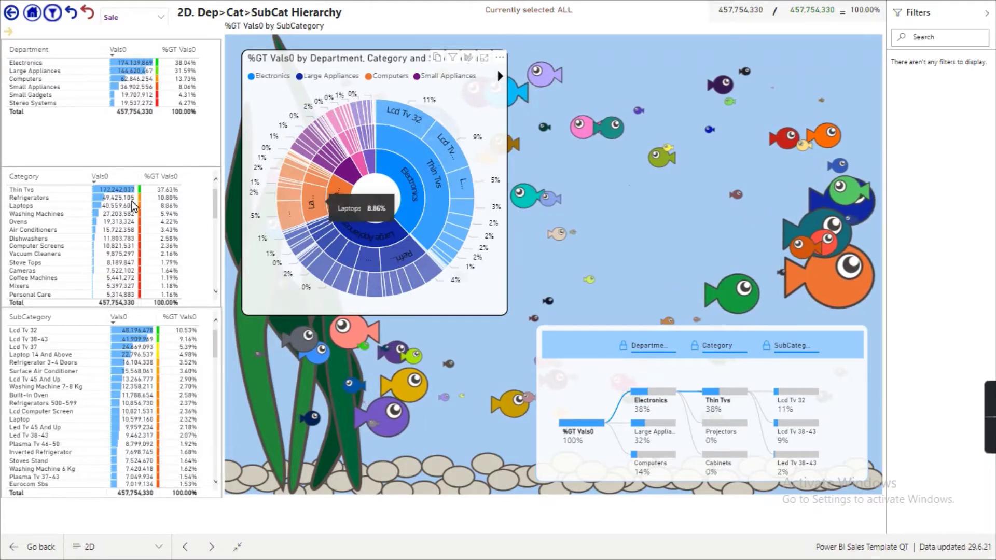
pyautogui.click(43, 190)
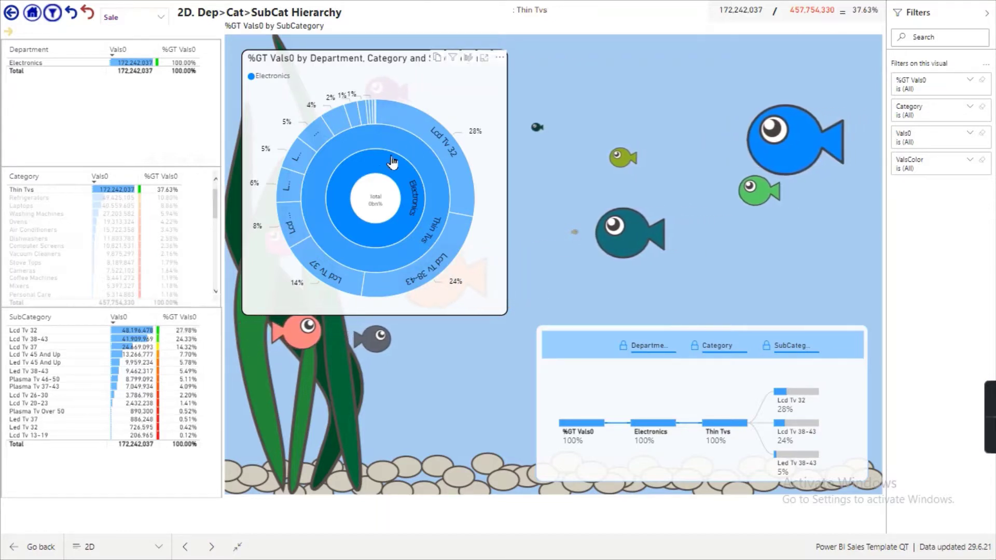
pyautogui.moveTo(430, 138)
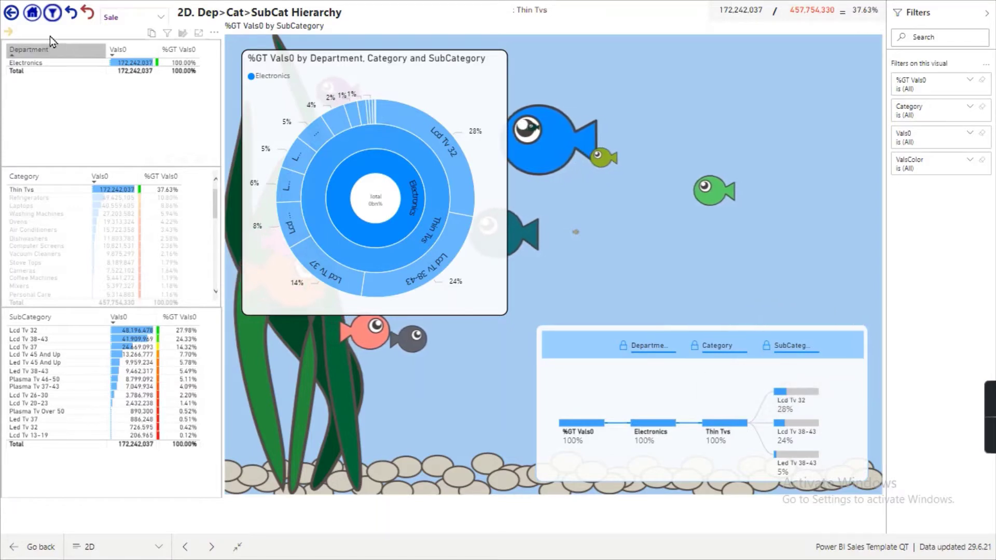
# Return to the questions menu, open Q1's page 4 and examine the year-to-date sales trend for 2019, 2020 and 2021
pyautogui.click(12, 14)
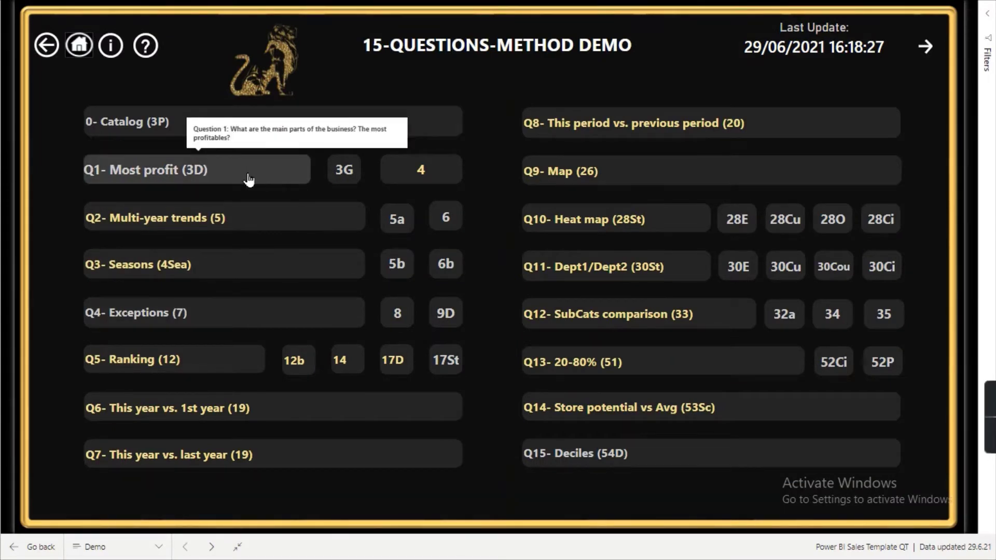
pyautogui.click(440, 180)
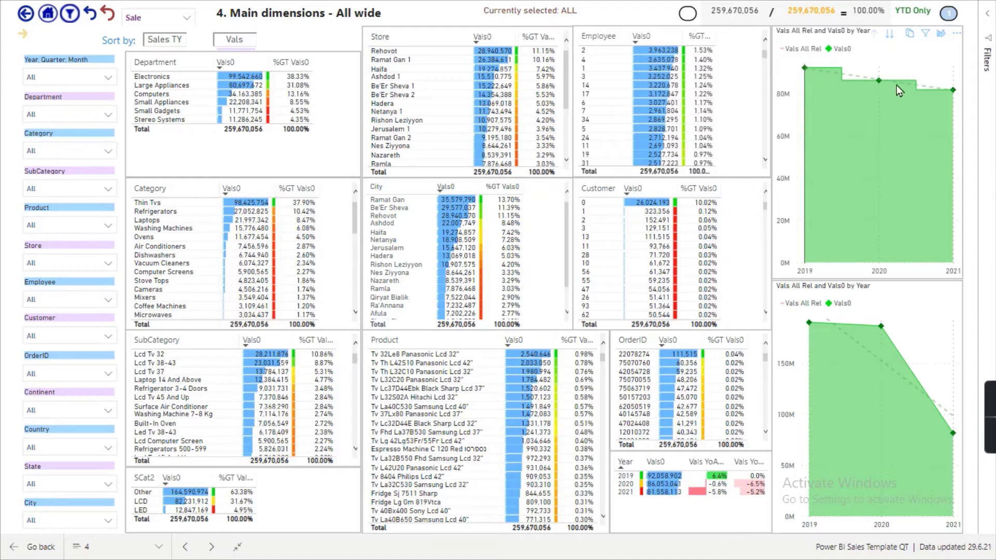
pyautogui.moveTo(804, 74)
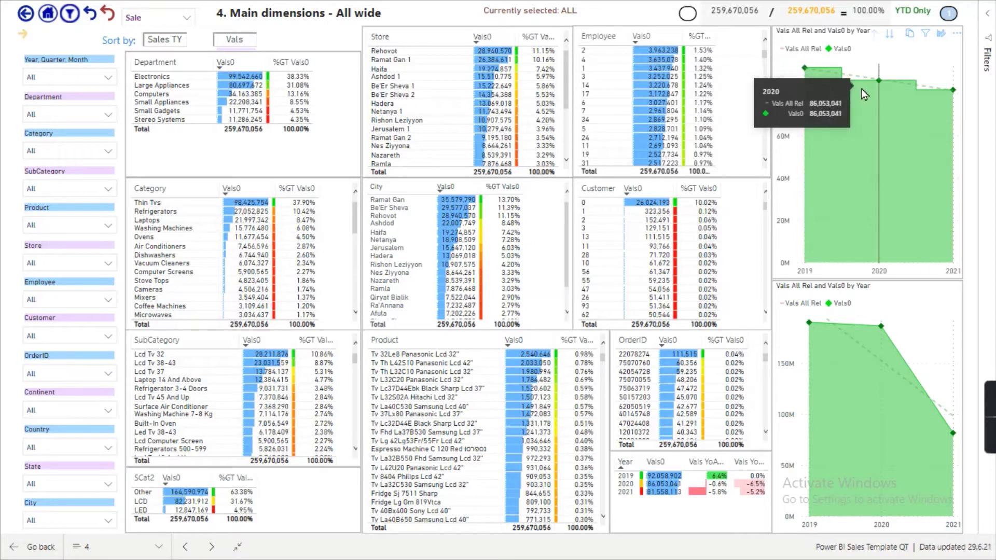
pyautogui.moveTo(873, 86)
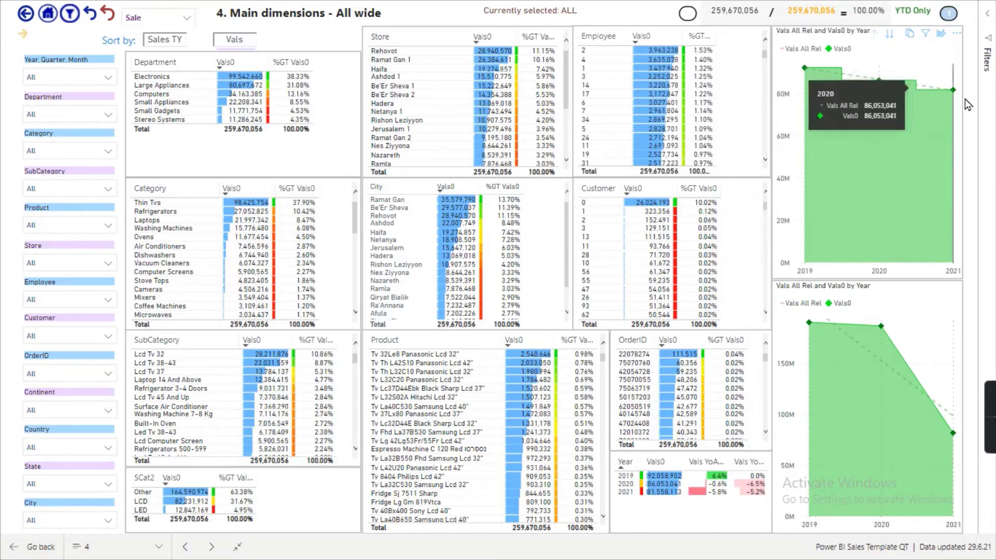
pyautogui.moveTo(953, 98)
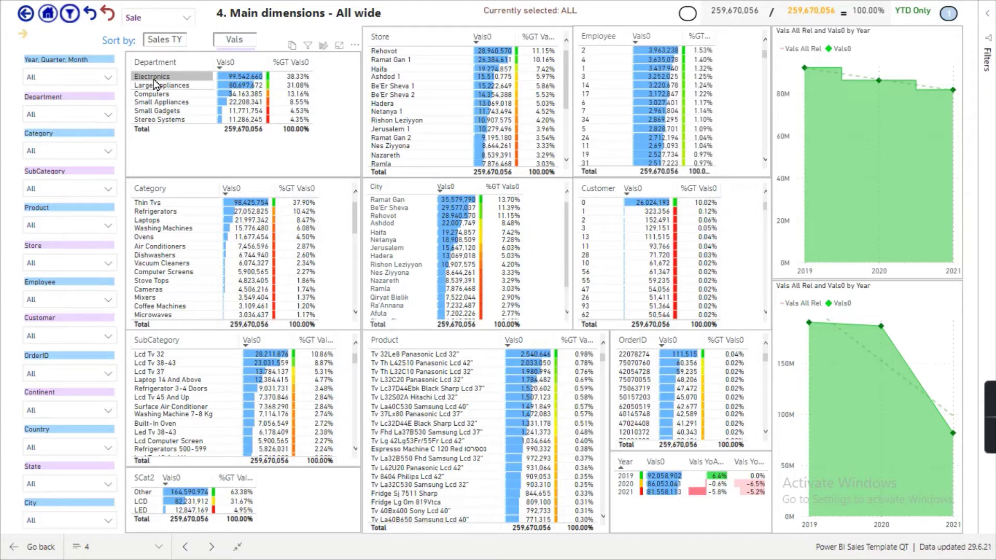
# Filter the main dimensions page by the Electronics department and compare its yearly sales with the overall trend
pyautogui.click(155, 78)
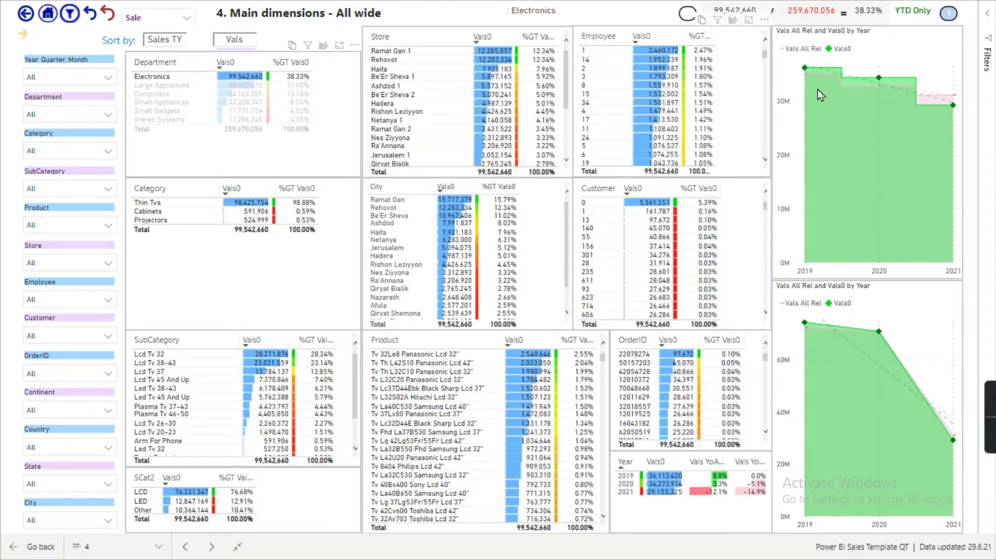
pyautogui.moveTo(816, 73)
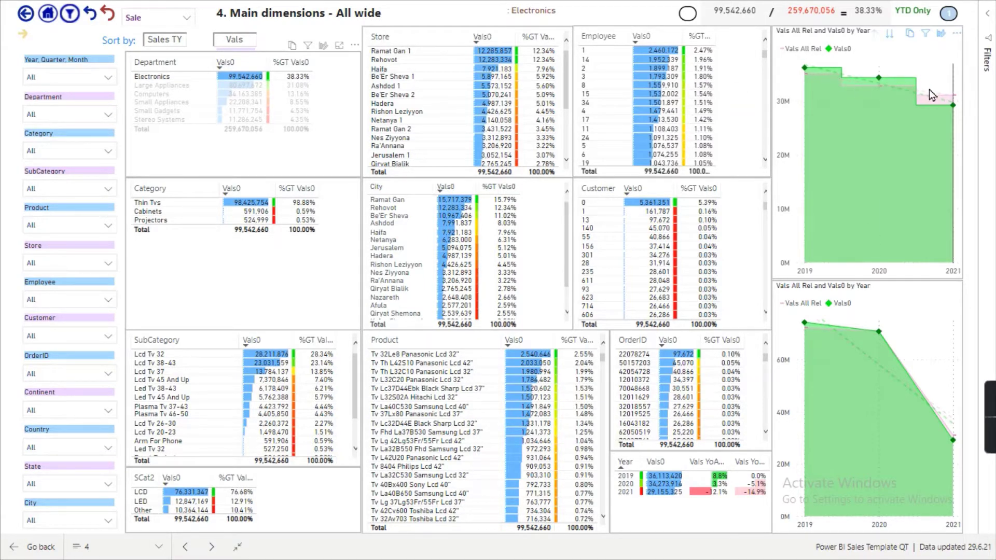
pyautogui.moveTo(957, 99)
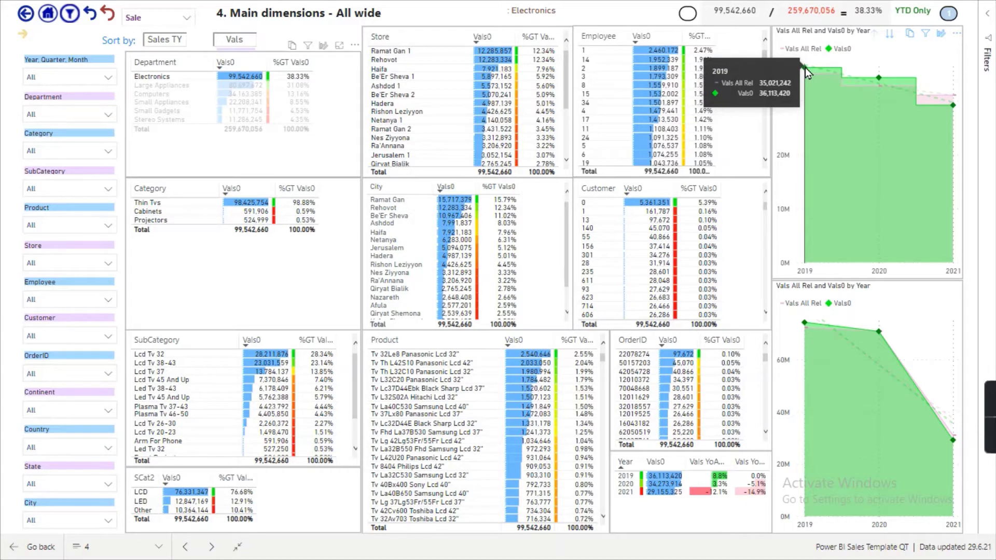
pyautogui.moveTo(879, 80)
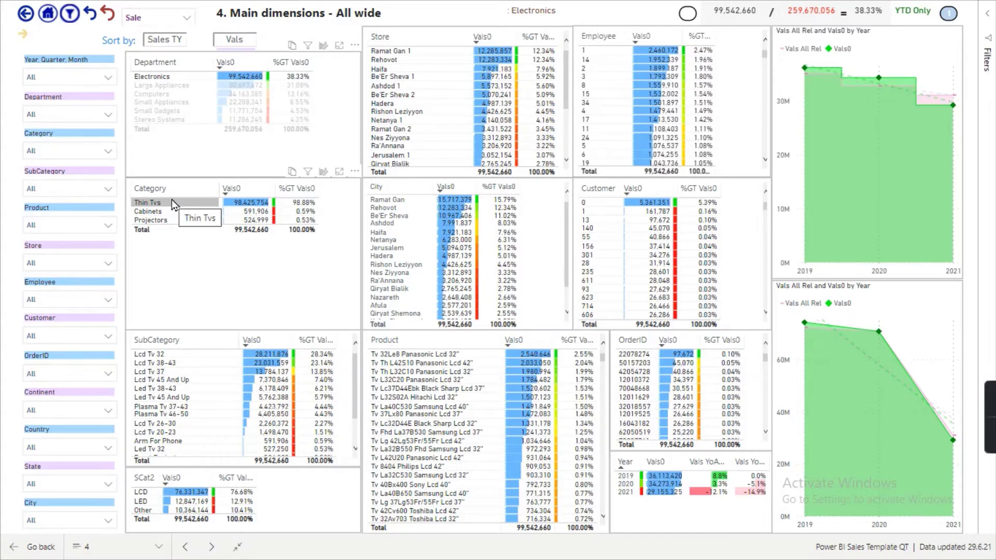
# Filter the page by the Lcd Tv 32 subcategory instead and compare its 2019 to 2021 sales with the overall trend
pyautogui.click(178, 354)
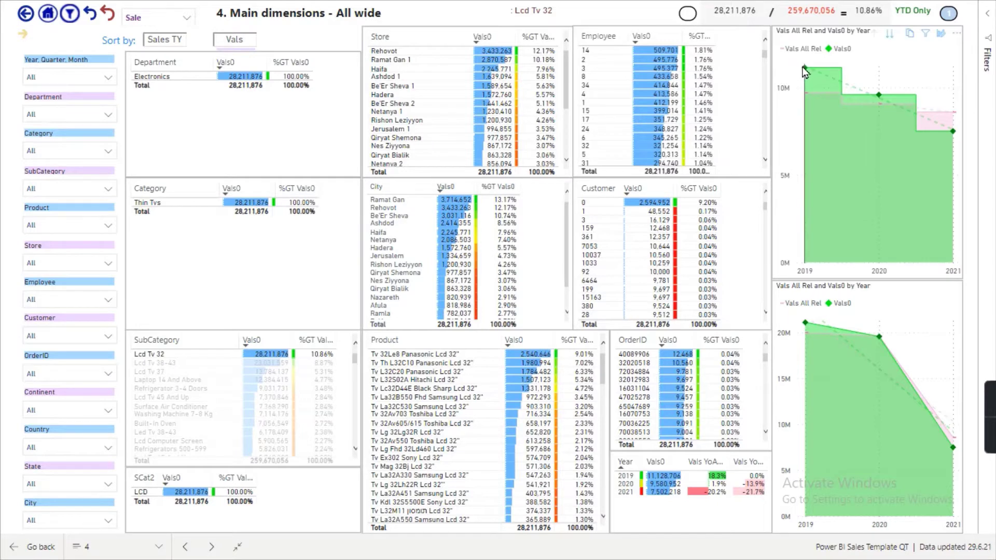
pyautogui.moveTo(806, 72)
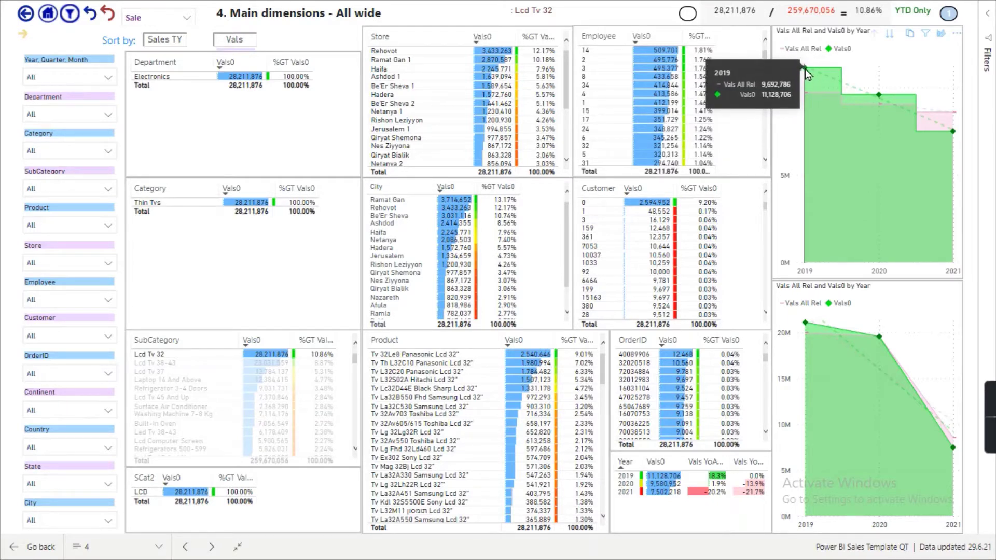
pyautogui.moveTo(878, 98)
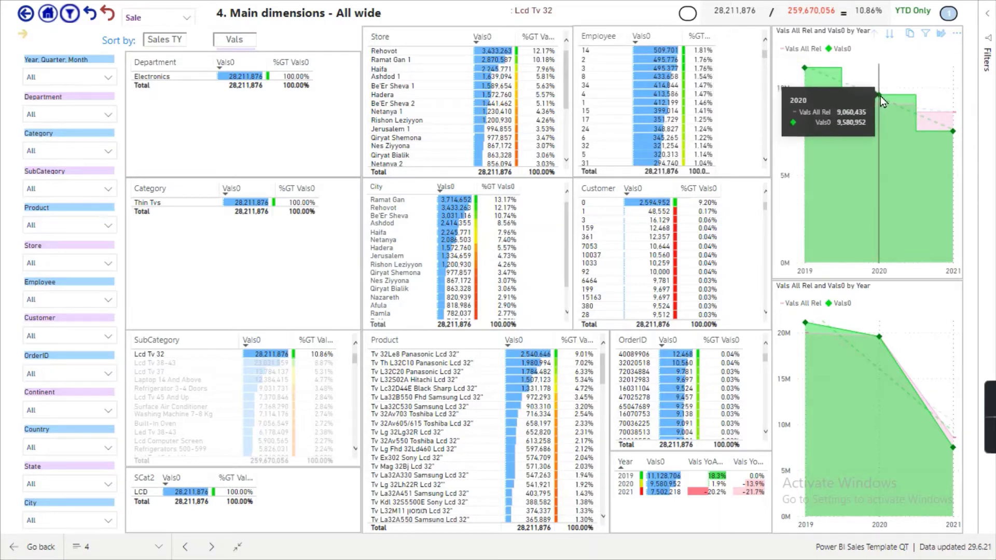
pyautogui.moveTo(951, 133)
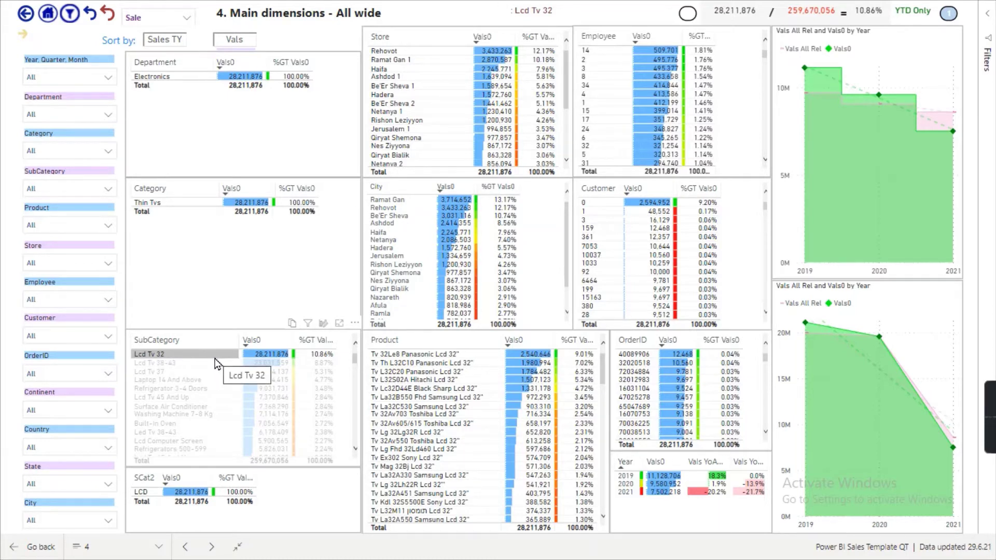
# Filter the page by the Rehovot store instead and compare its 2020 and 2021 sales with the overall trend
pyautogui.click(410, 52)
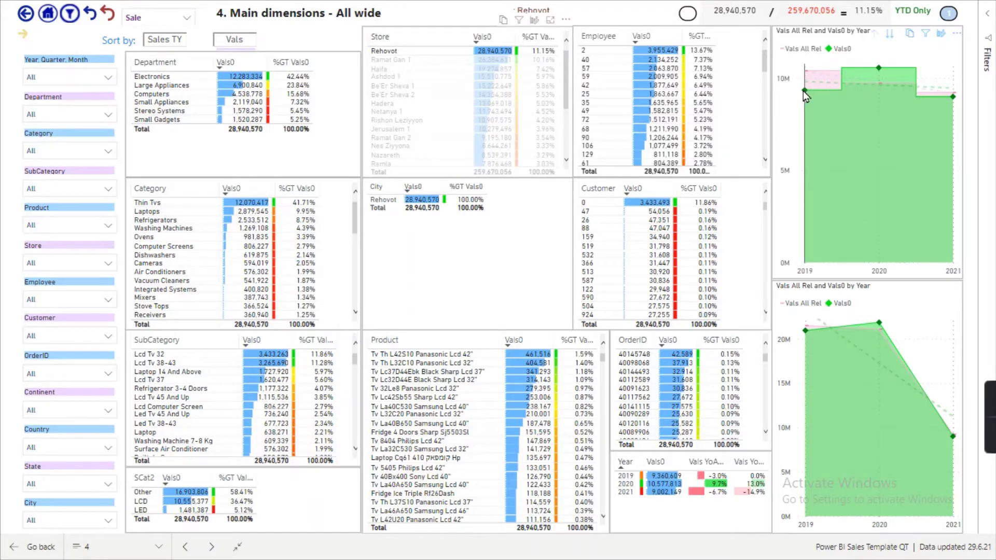
pyautogui.moveTo(879, 66)
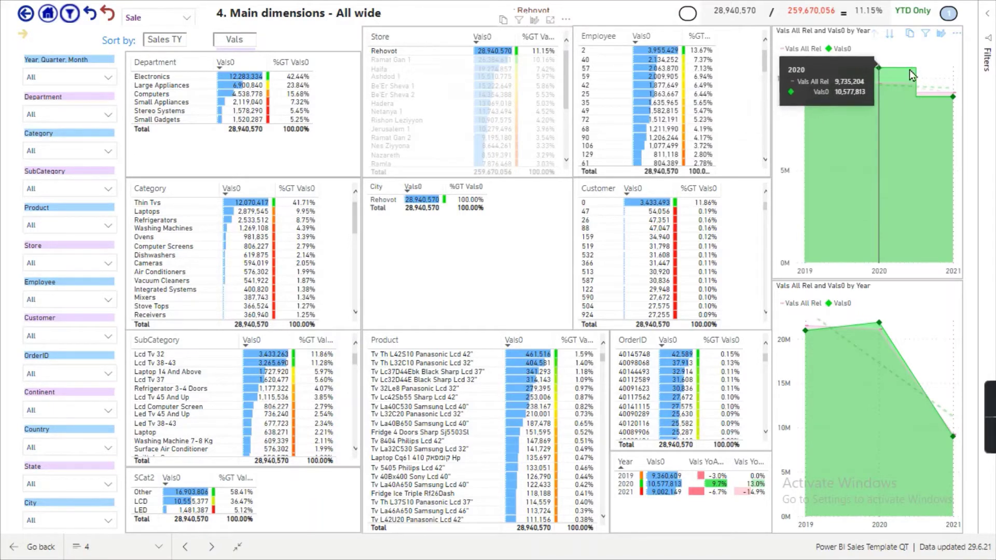
pyautogui.moveTo(953, 99)
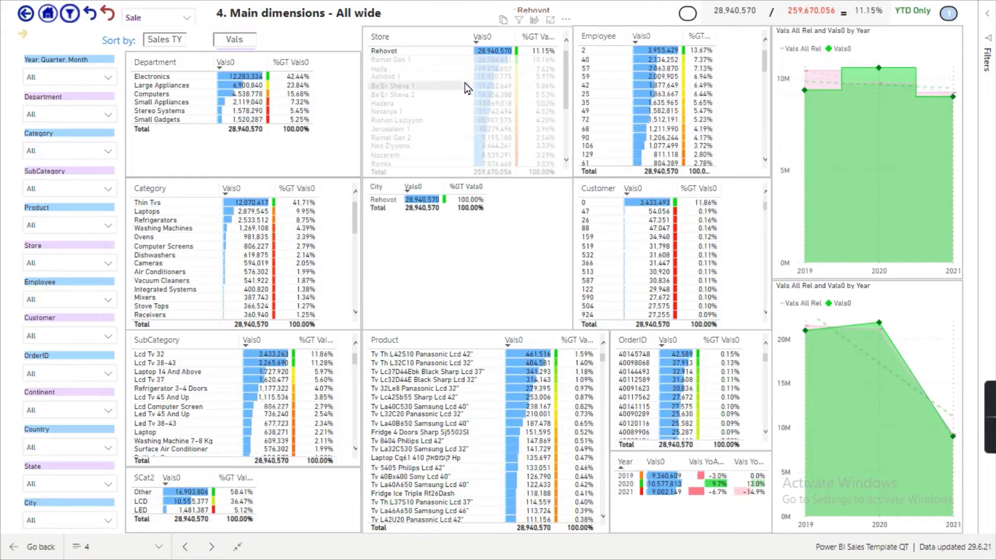
# Filter the page by the Ramat Gan 1 store and then by Ramat Gan city, comparing yearly sales with the overall trend
pyautogui.click(390, 60)
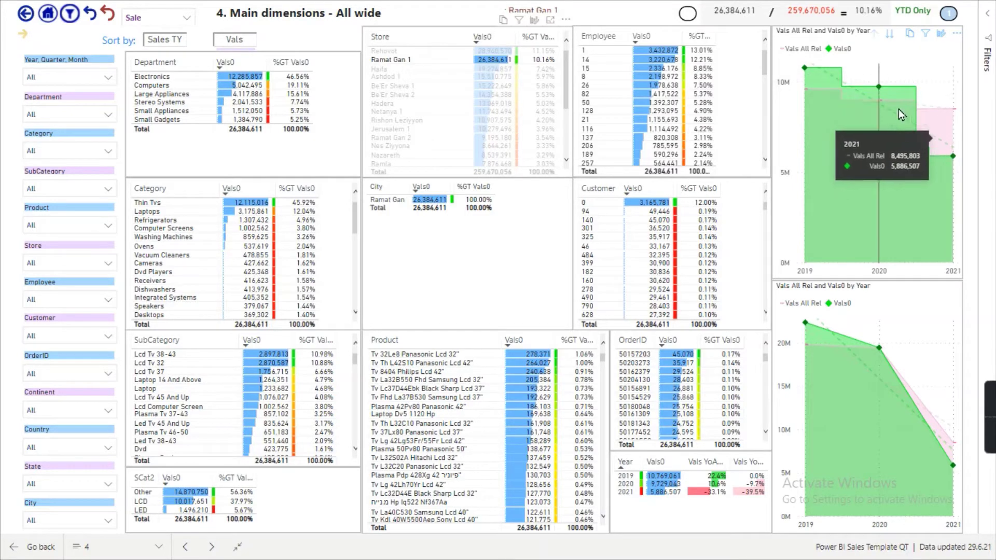
pyautogui.moveTo(944, 154)
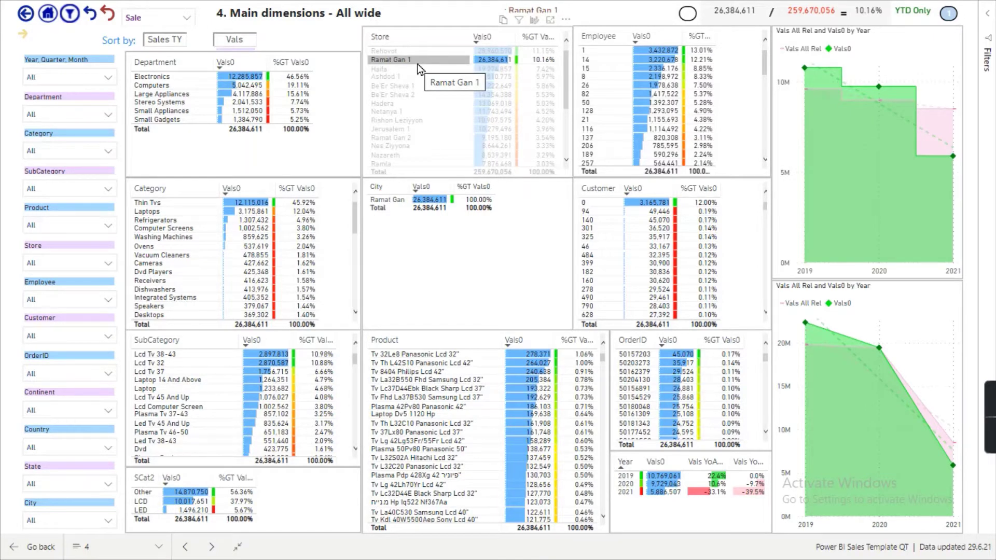
pyautogui.click(392, 199)
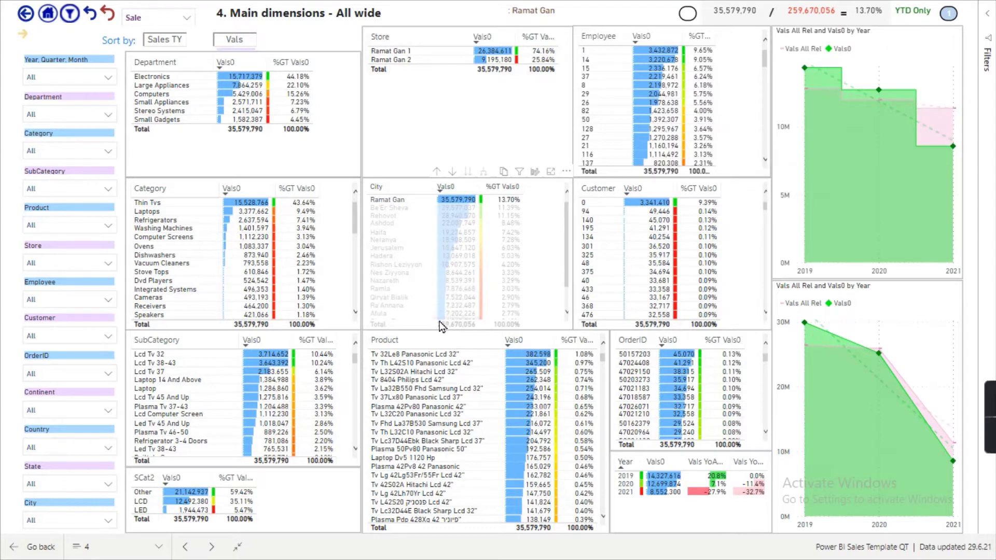
# Filter the page by Ramat Gan city's top-selling employee, then reset all filters on the page
pyautogui.click(609, 53)
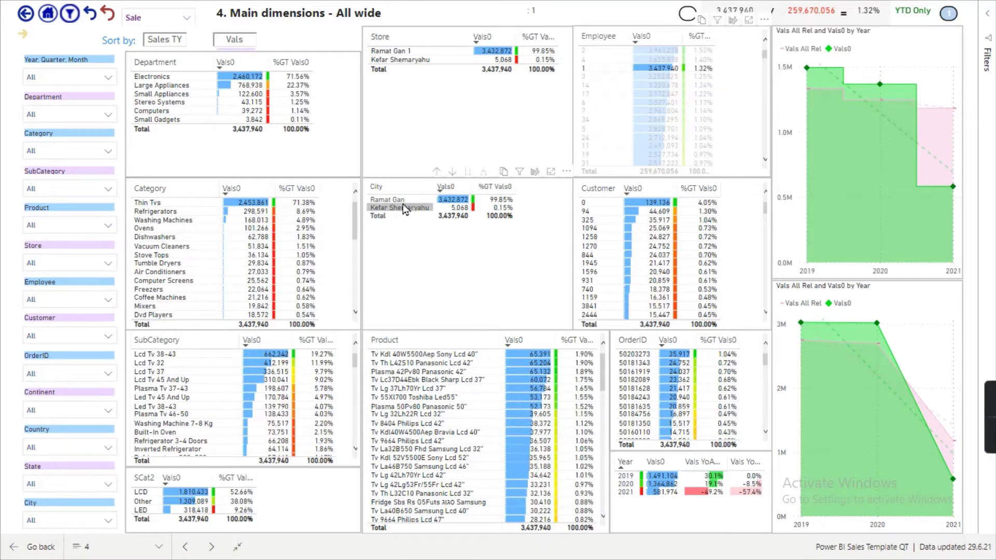
pyautogui.click(733, 94)
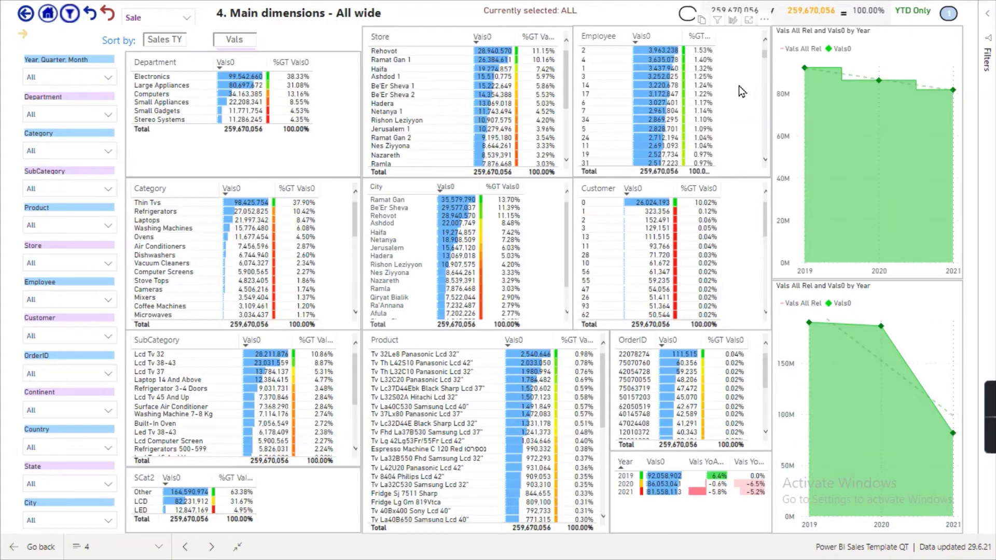
pyautogui.click(90, 17)
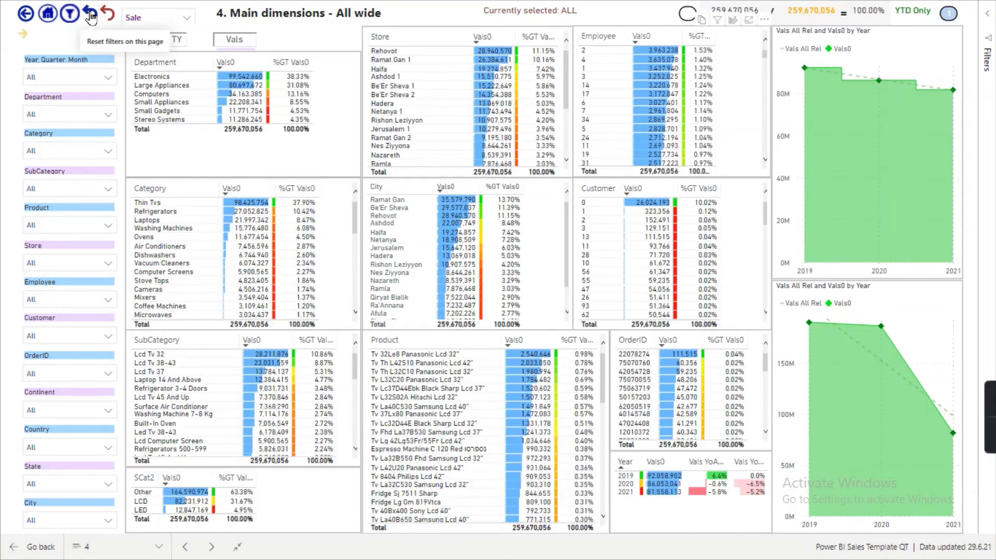
# Filter the page by the top-ranked employee overall and compare their 2019 and 2021 sales with the overall trend
pyautogui.click(593, 51)
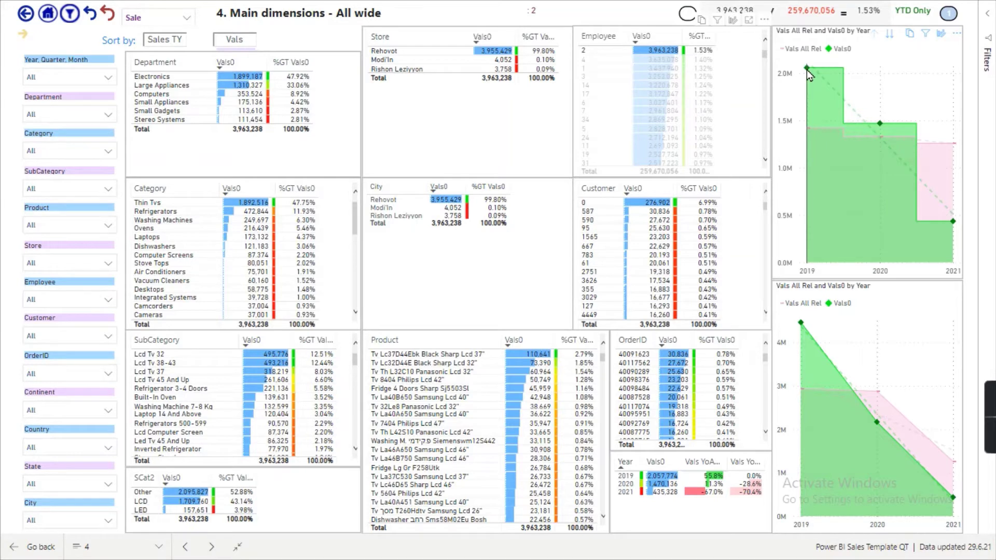
pyautogui.moveTo(809, 77)
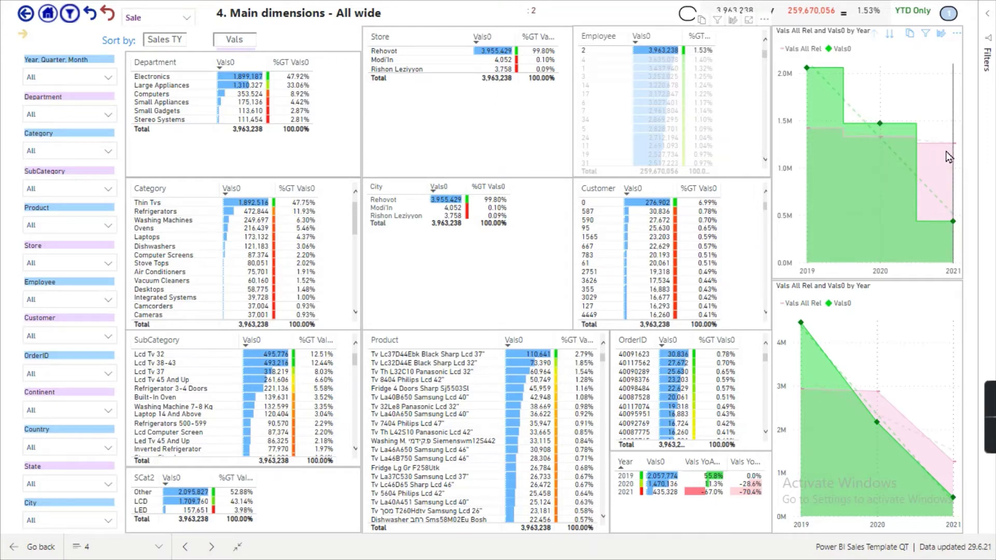
pyautogui.moveTo(950, 222)
# Filter the page by the second-ranked employee instead and compare their 2019 to 2021 sales with the overall trend
pyautogui.click(596, 61)
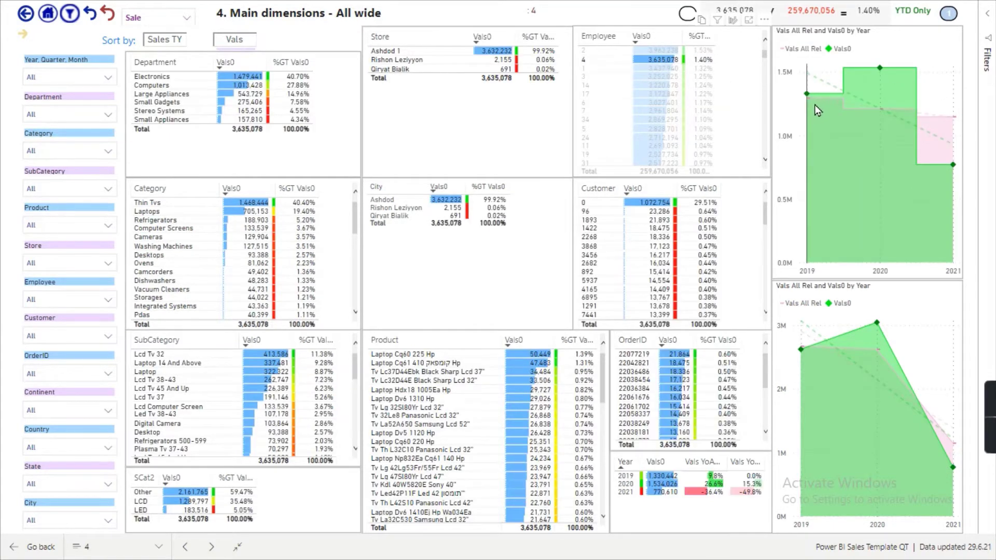
pyautogui.moveTo(880, 68)
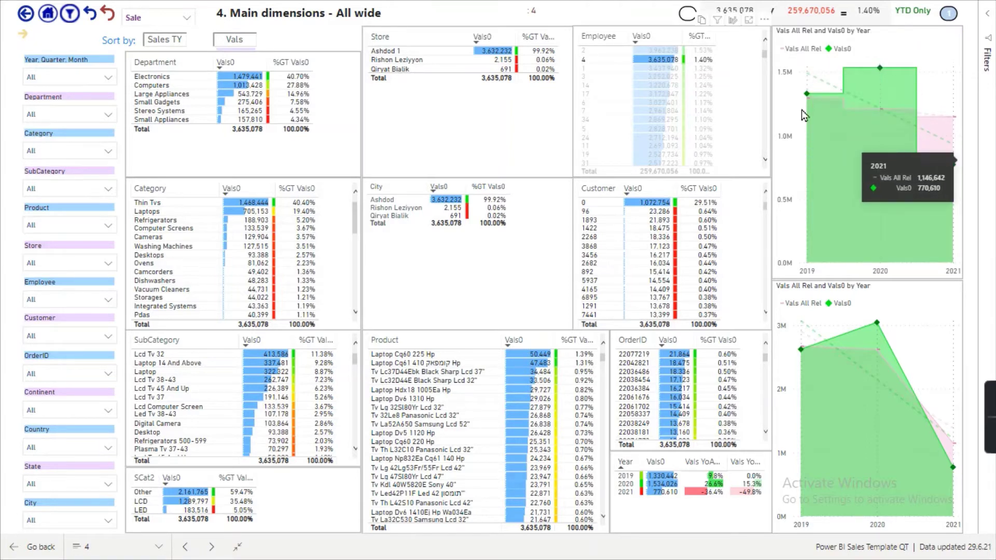
pyautogui.moveTo(655, 72)
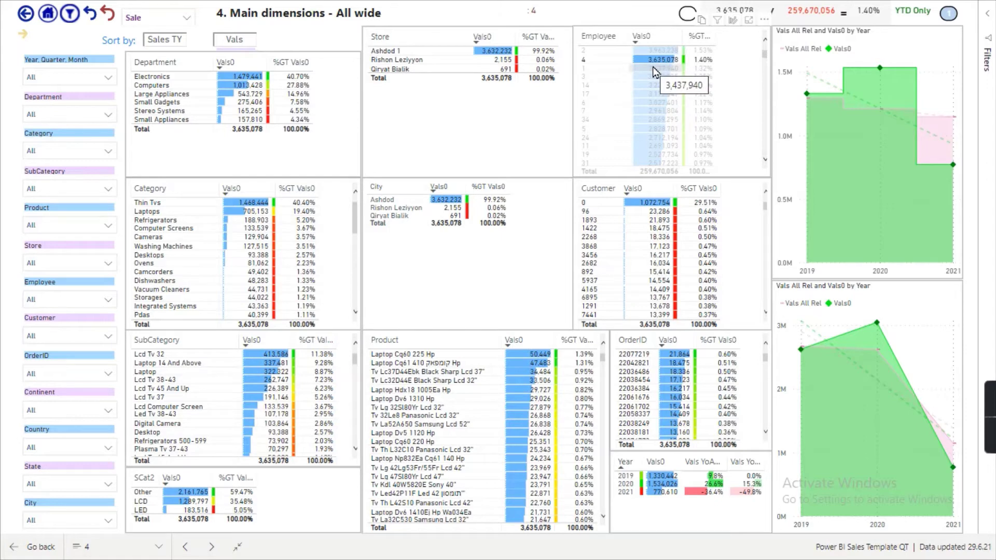
# Compare the third- and fourth-ranked employees' yearly sales with the overall trend, filtering by each in turn, and clear the selection
pyautogui.click(653, 68)
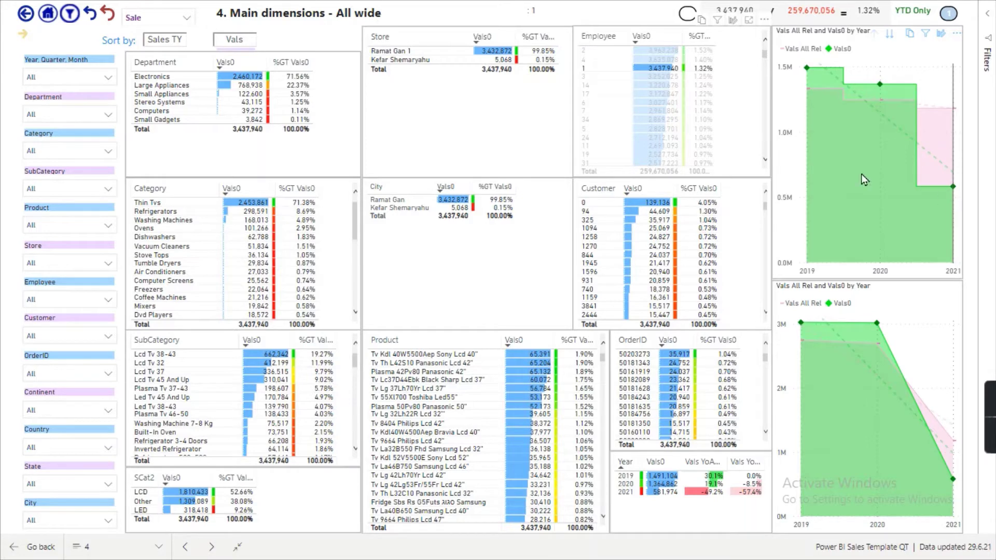
pyautogui.click(598, 76)
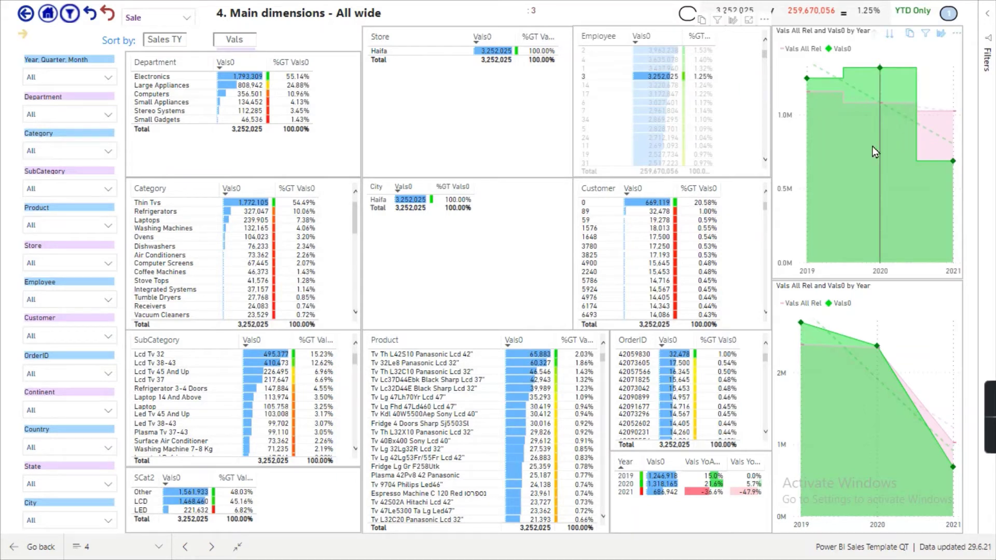
pyautogui.moveTo(873, 148)
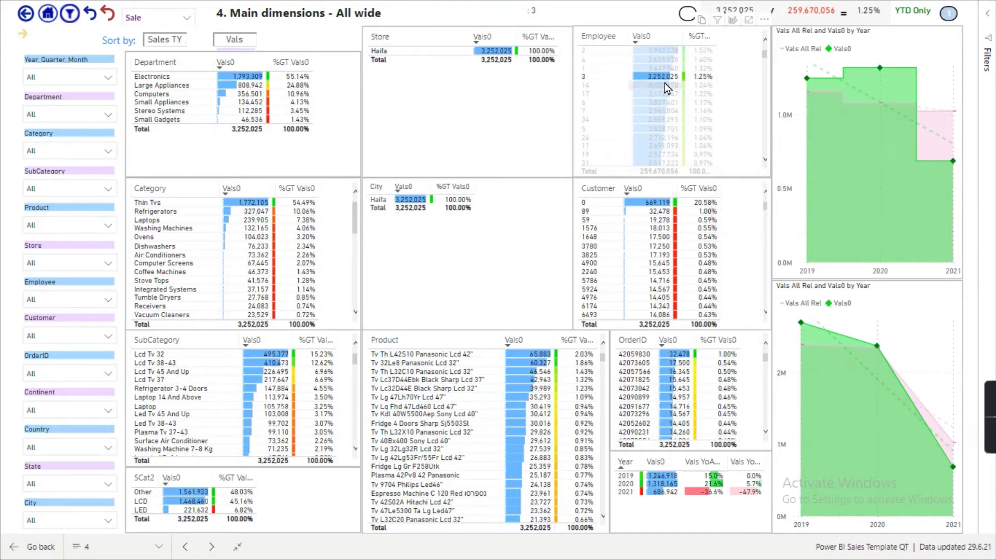
pyautogui.click(545, 136)
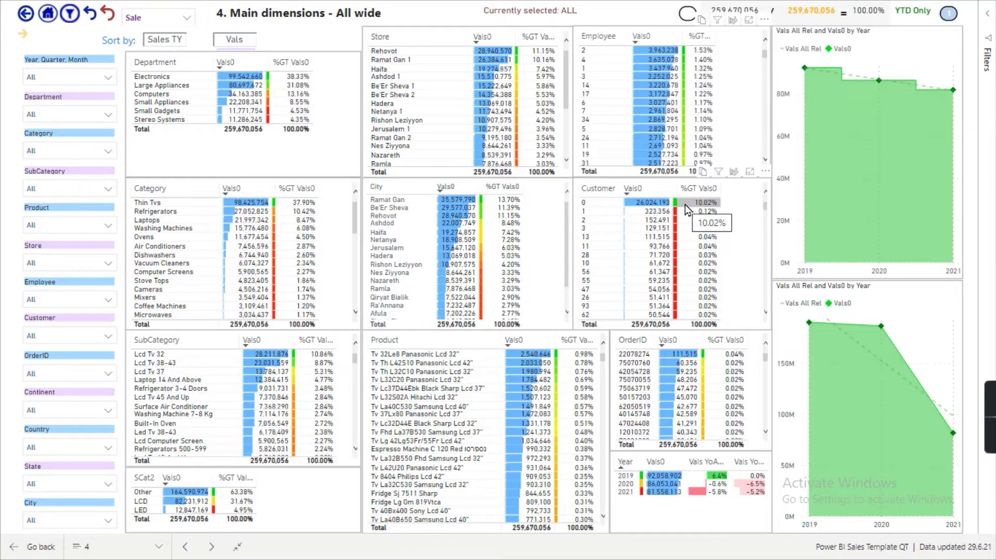
# Filter the page by the top customer entry and compare its 2019, 2020 and 2021 sales with the overall trend
pyautogui.click(647, 205)
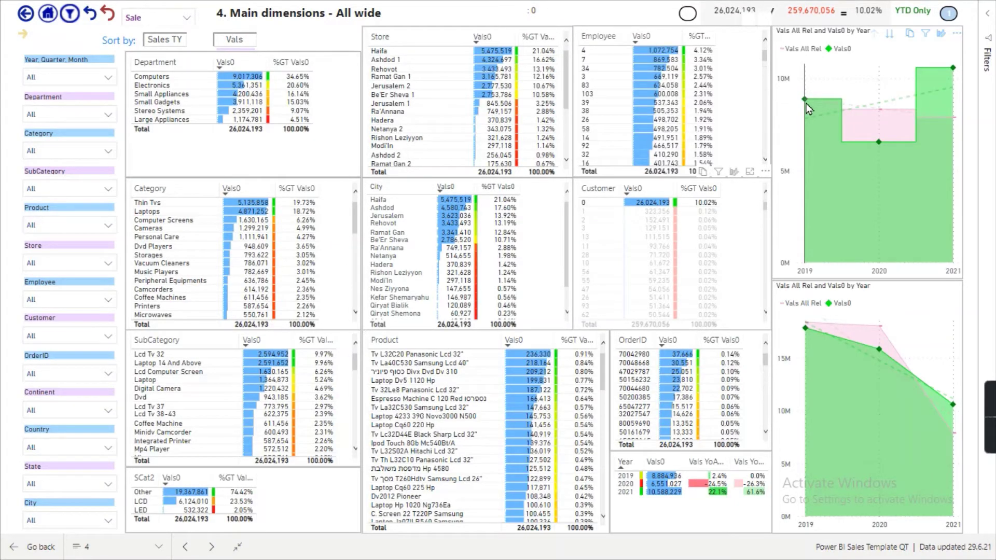
pyautogui.moveTo(801, 103)
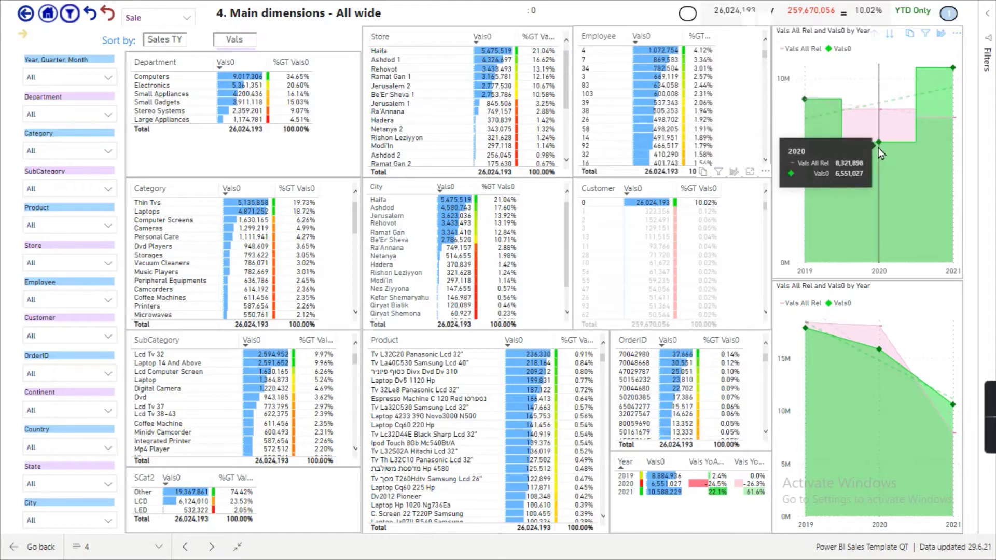
pyautogui.moveTo(955, 69)
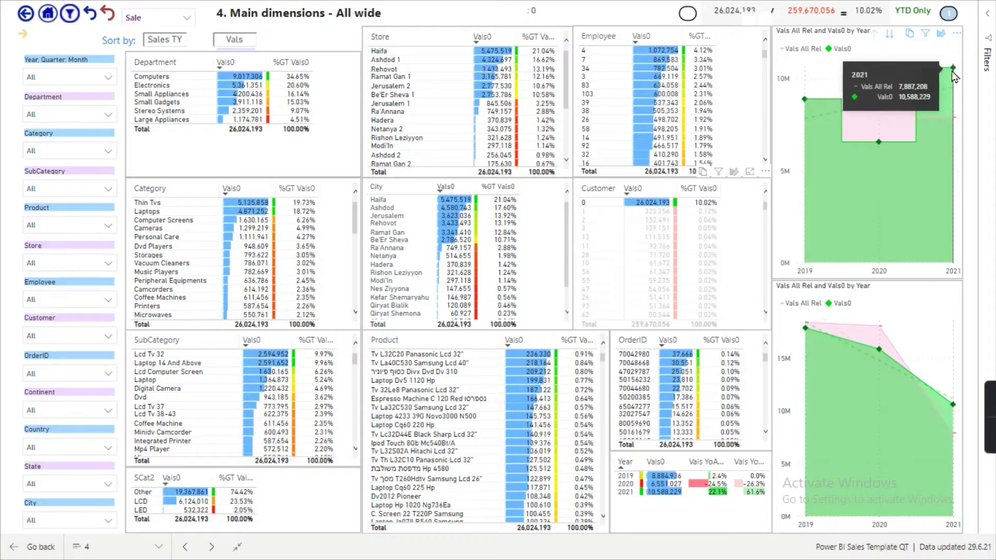
# Compare the second- and third-ranked customers' yearly sales with the overall trend, filtering by each in turn, and clear the selection
pyautogui.click(599, 212)
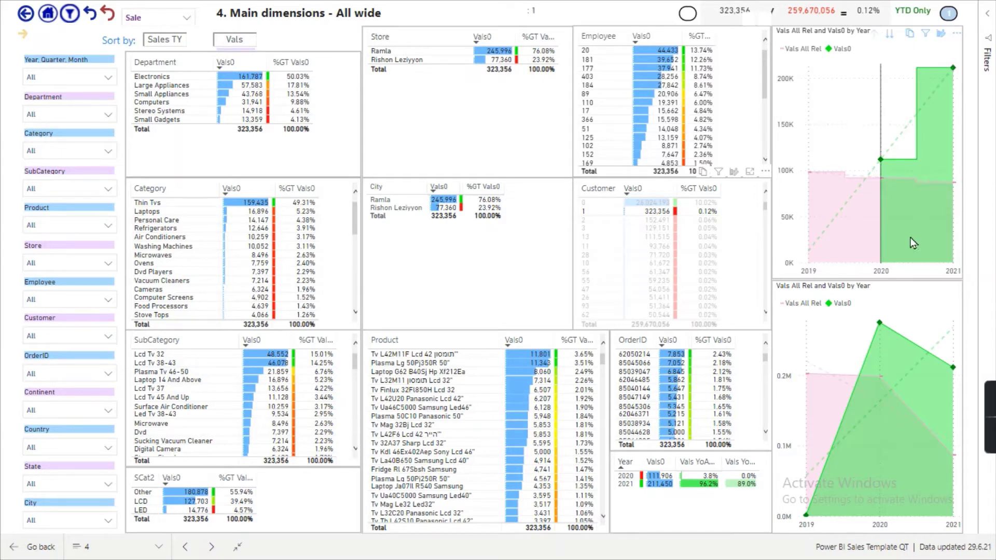
pyautogui.click(644, 222)
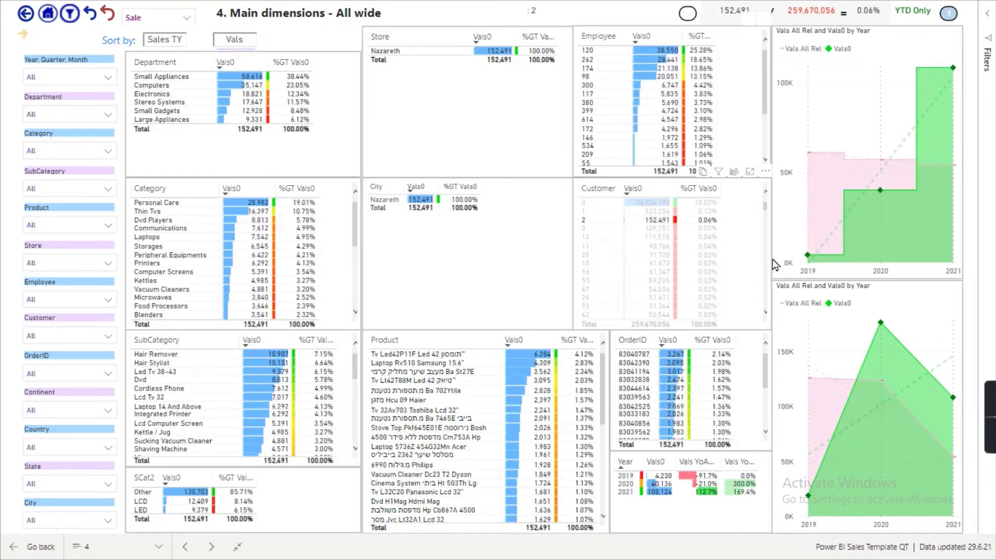
pyautogui.moveTo(873, 207)
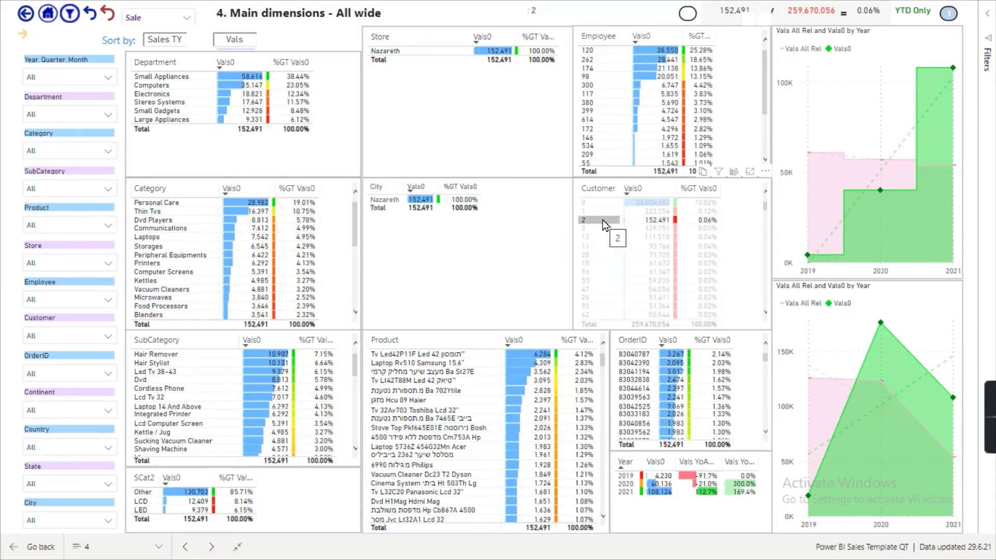
pyautogui.click(579, 242)
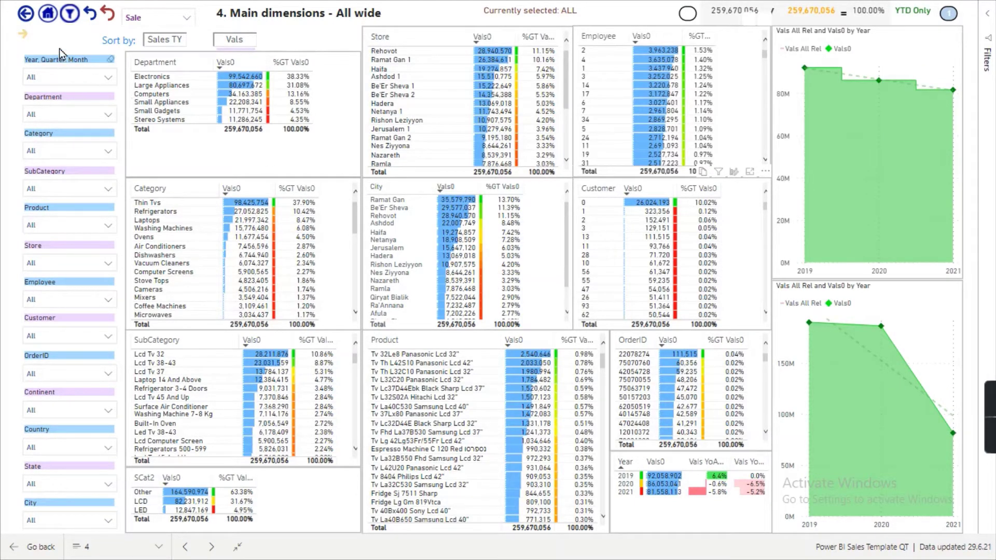
# Return to the questions menu, open Q2's multi-year trends page 5 and examine the sales trend from 2019 to 2021
pyautogui.click(25, 17)
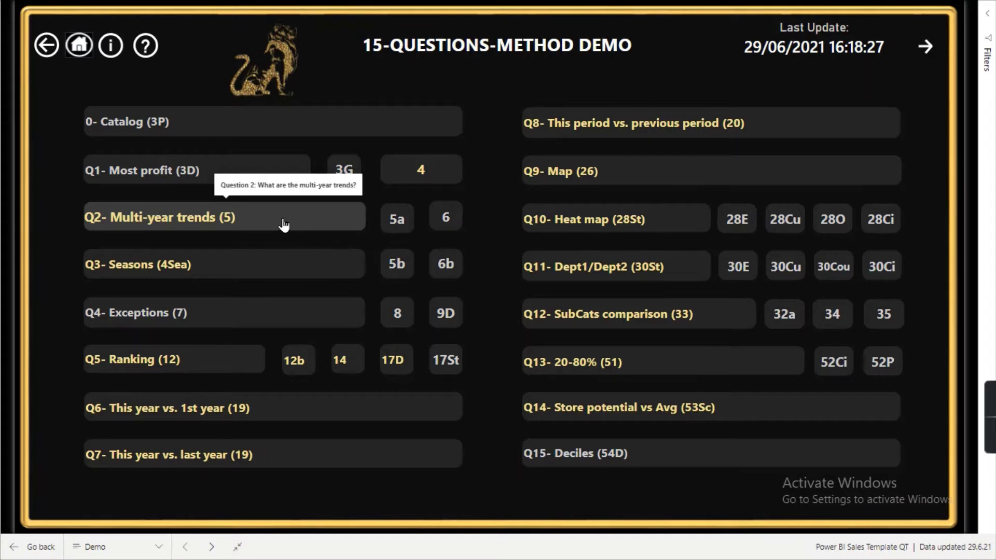
pyautogui.click(249, 218)
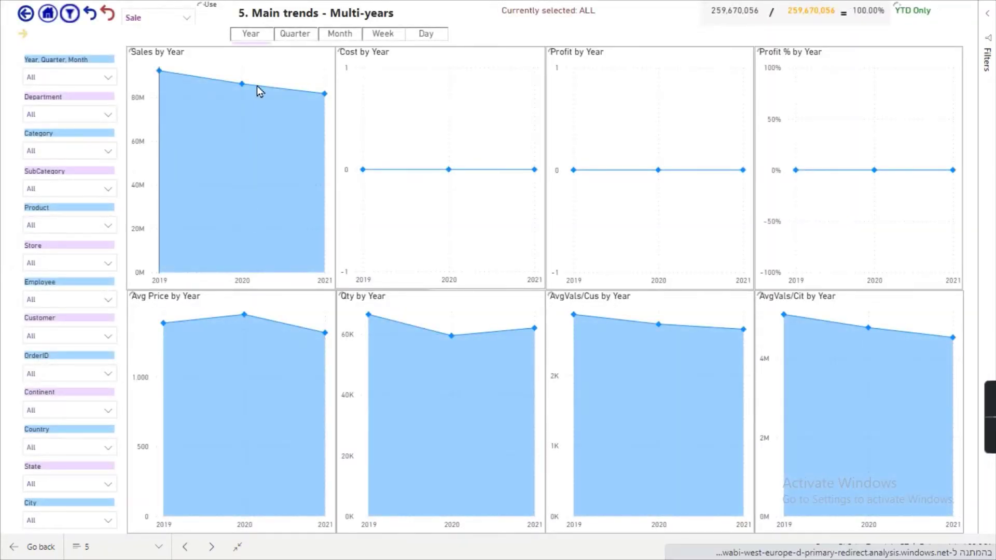
pyautogui.moveTo(164, 78)
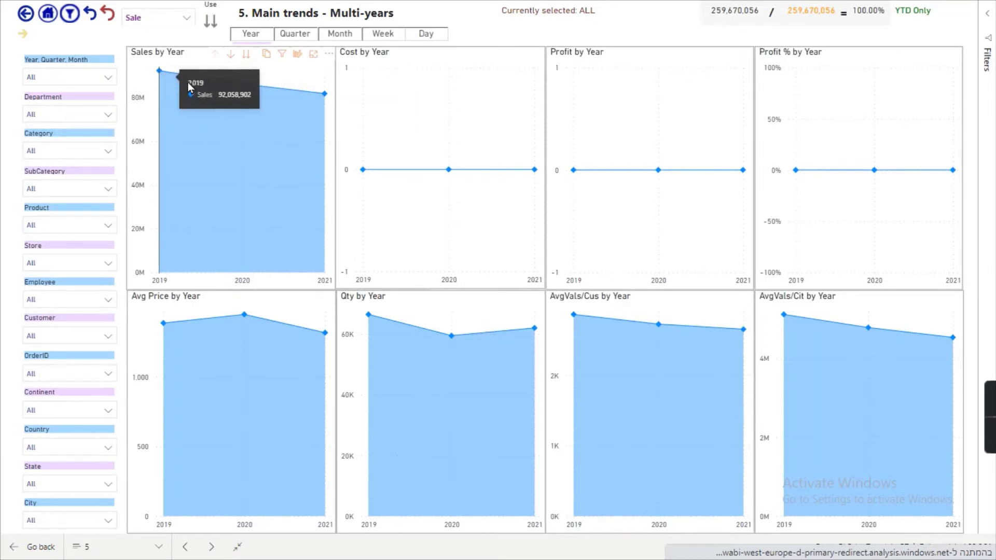
pyautogui.moveTo(227, 90)
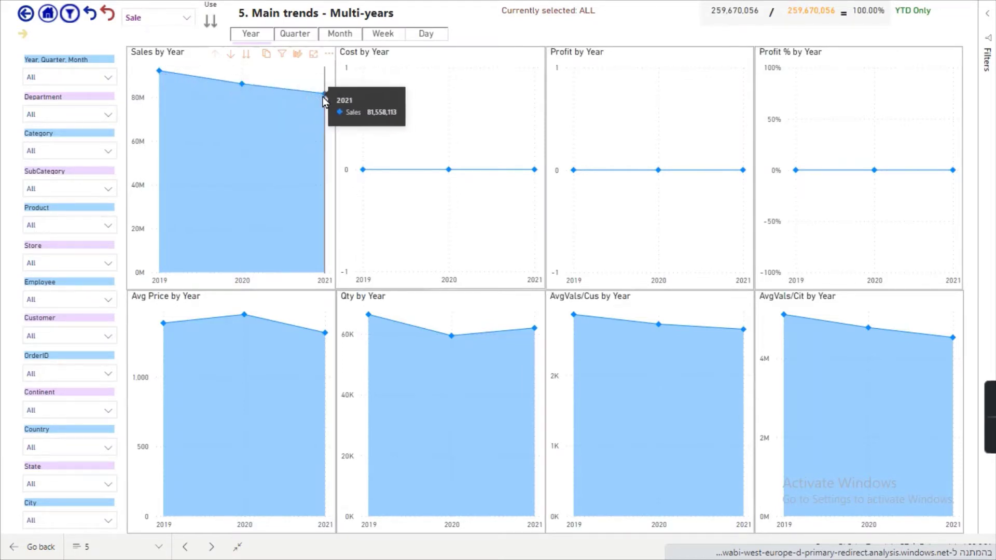
pyautogui.moveTo(307, 98)
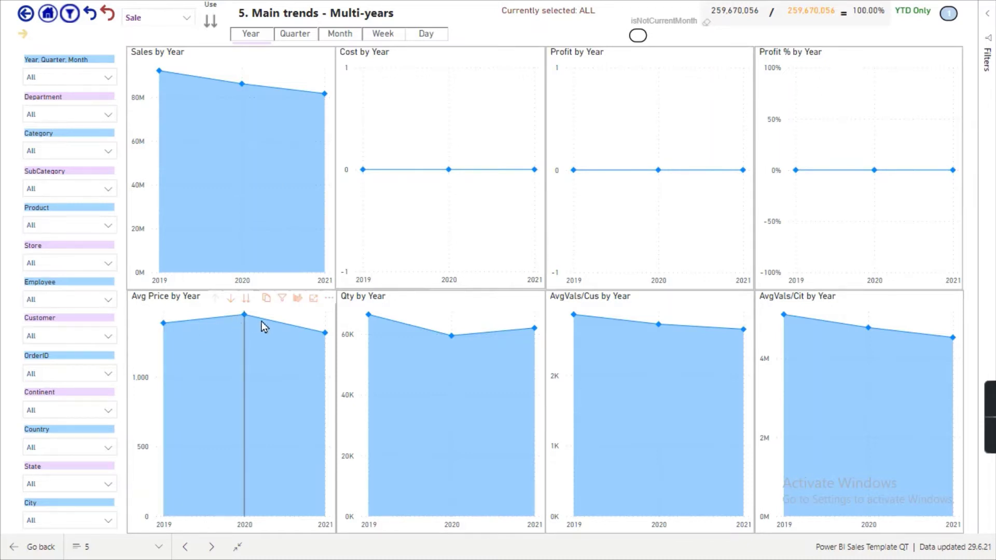
# Examine the average price and quantity trends by year from 2019 to 2021
pyautogui.moveTo(328, 349)
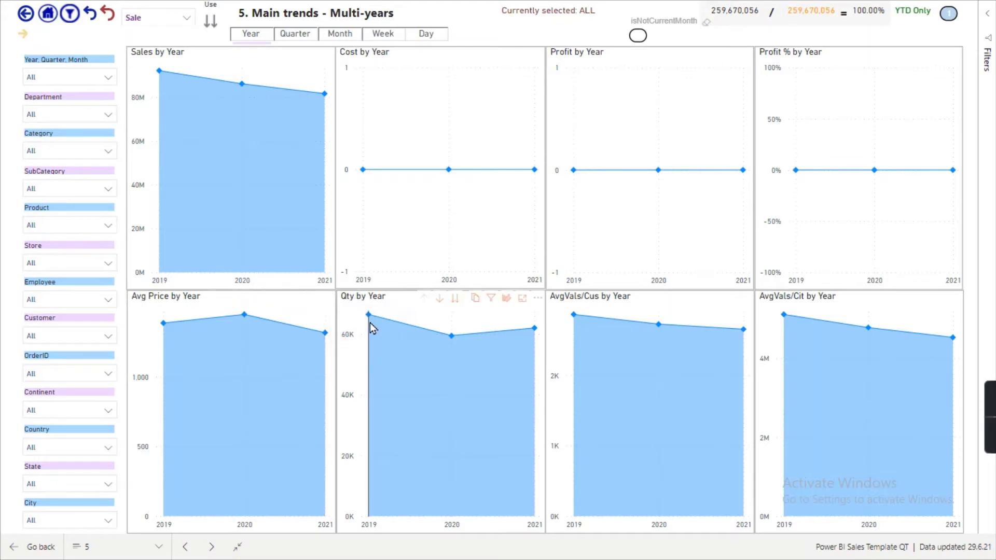
pyautogui.moveTo(439, 340)
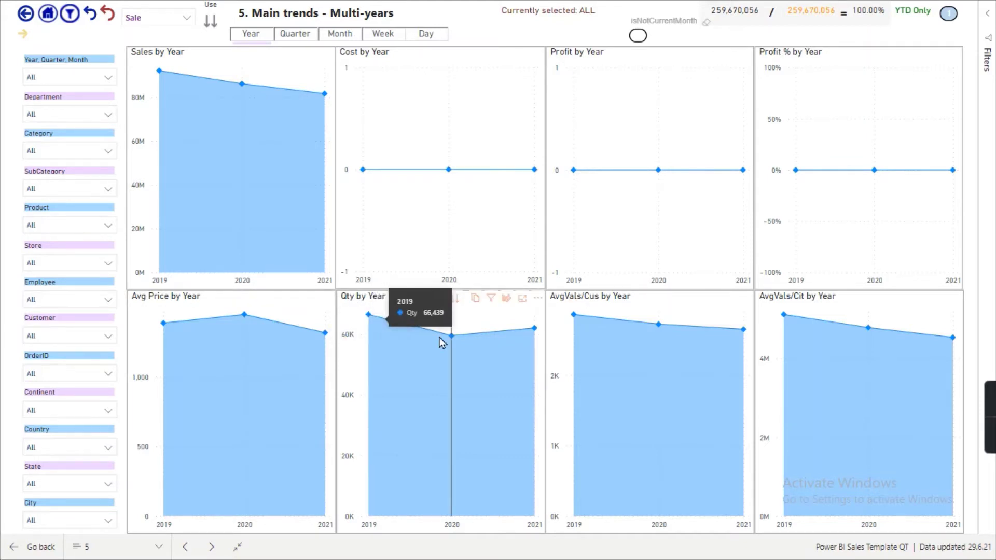
pyautogui.moveTo(534, 326)
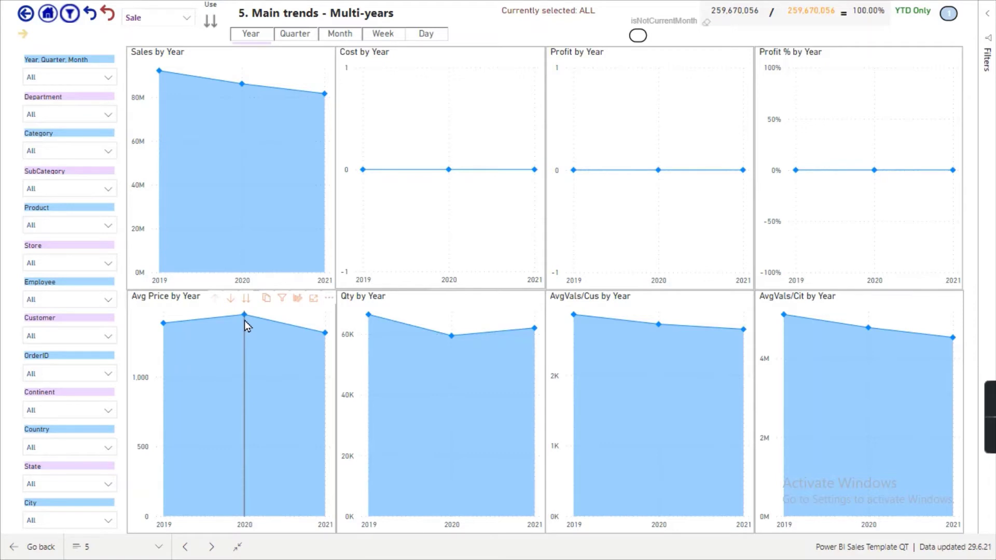
pyautogui.moveTo(247, 325)
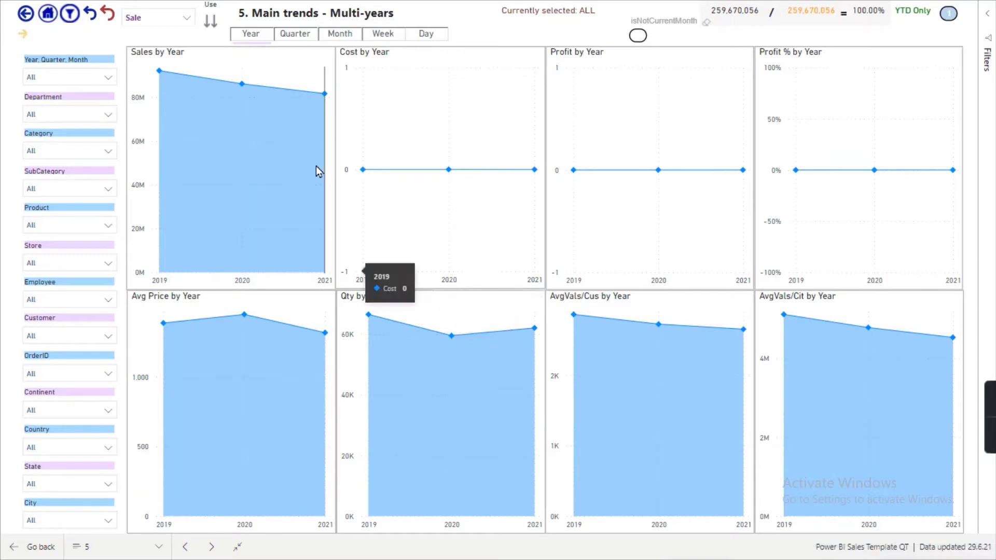
# Compare the yearly sales trend with the quantity and average value per customer trends
pyautogui.moveTo(242, 89)
pyautogui.moveTo(307, 100)
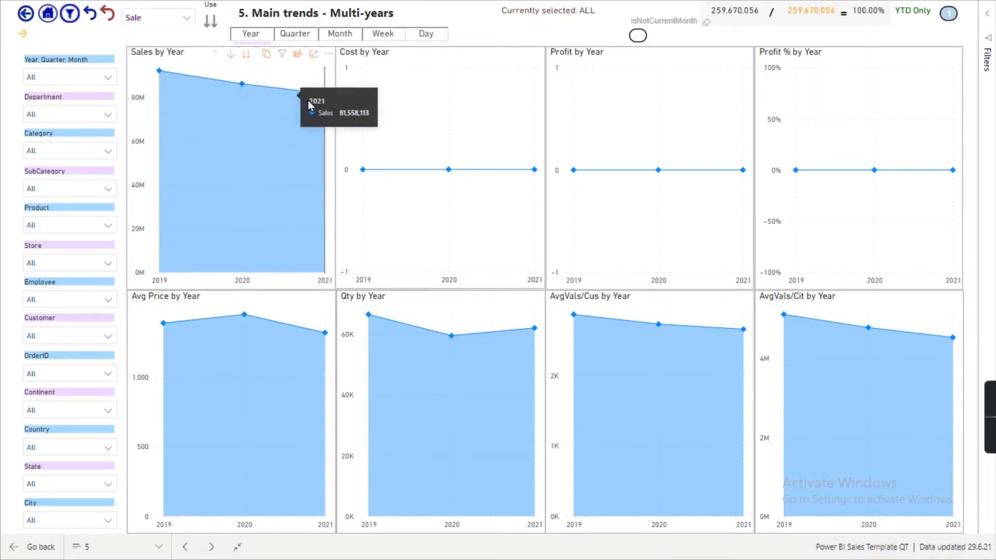
pyautogui.moveTo(537, 278)
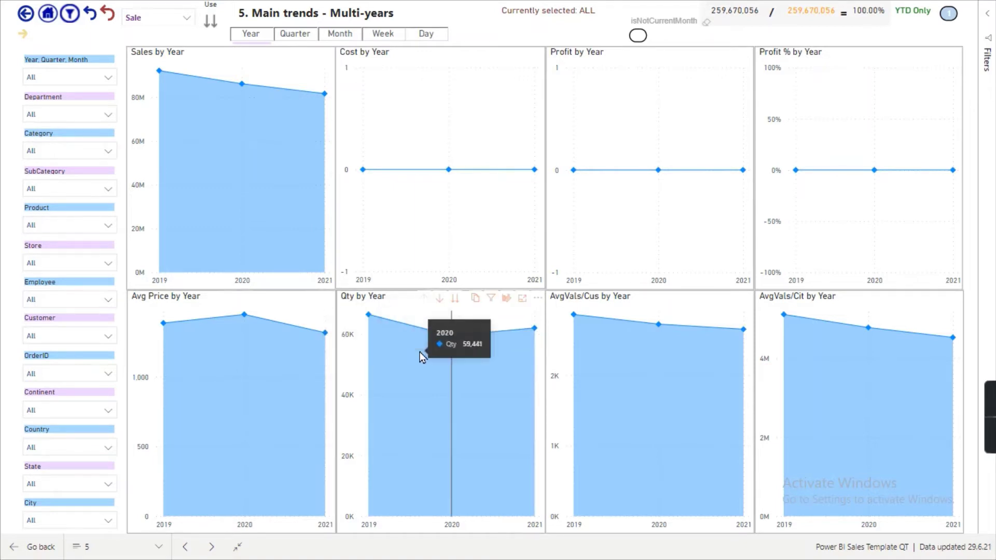
pyautogui.moveTo(657, 349)
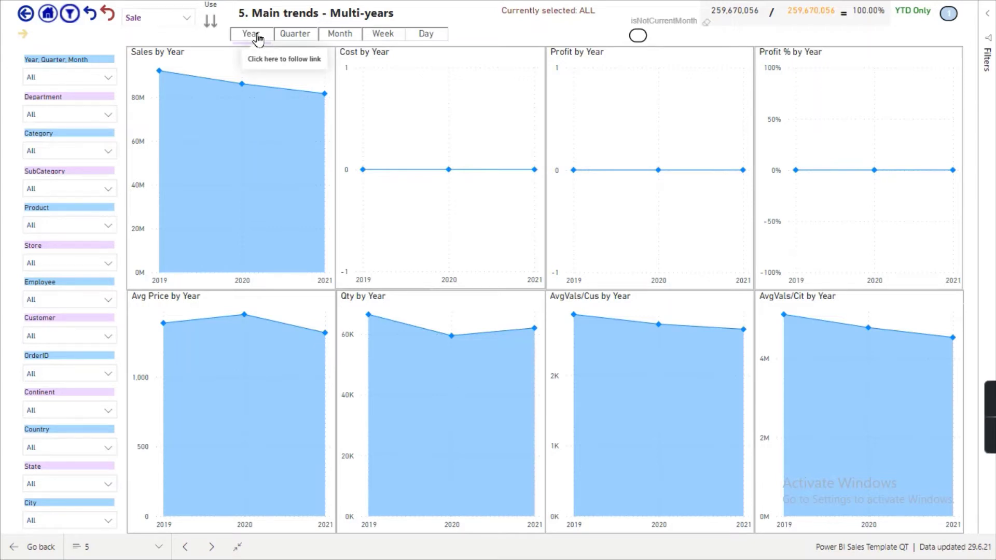
# Switch the multi-year trend charts to quarterly periods
pyautogui.click(298, 39)
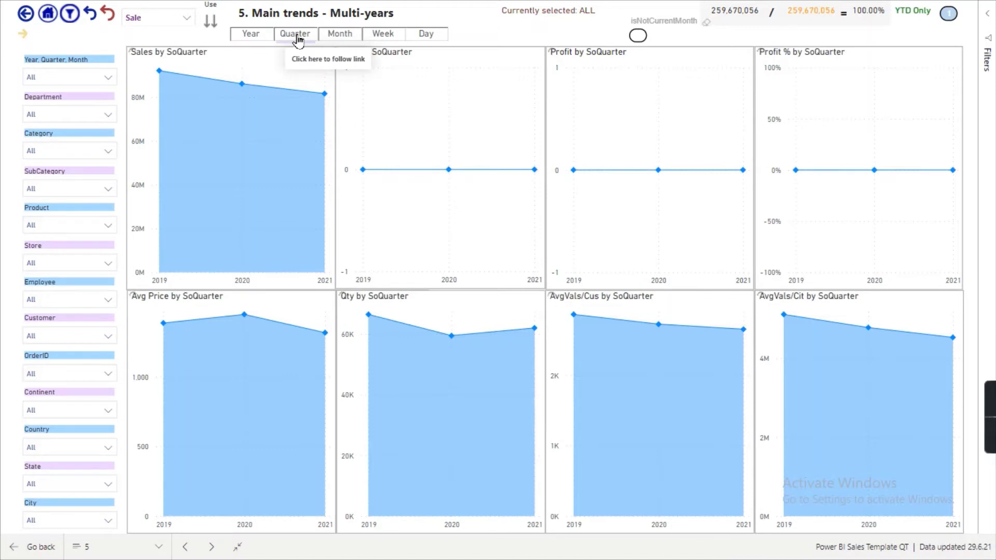
# View the multi-year trend charts by month, week and day, and restore the yearly view
pyautogui.click(339, 36)
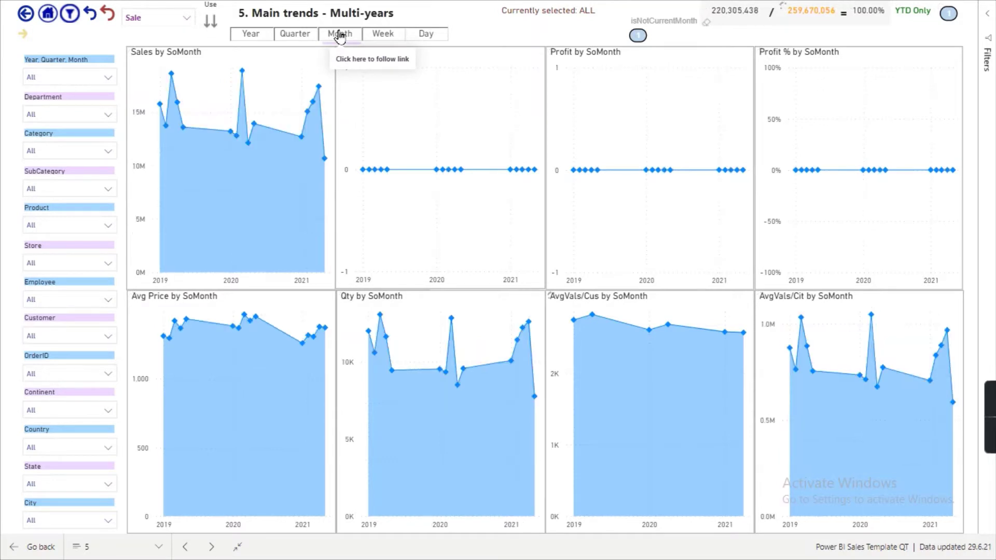
pyautogui.click(380, 36)
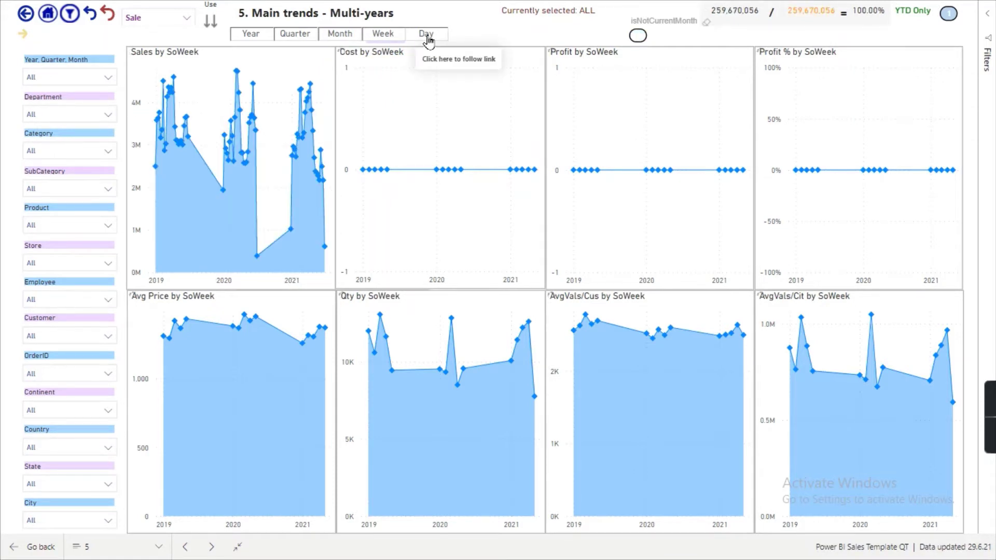
pyautogui.click(427, 35)
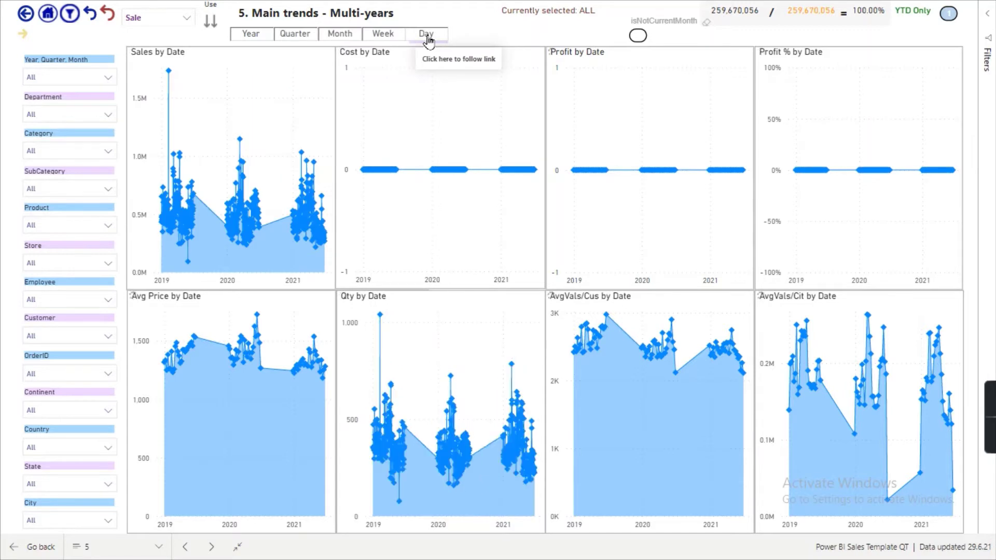
pyautogui.click(262, 35)
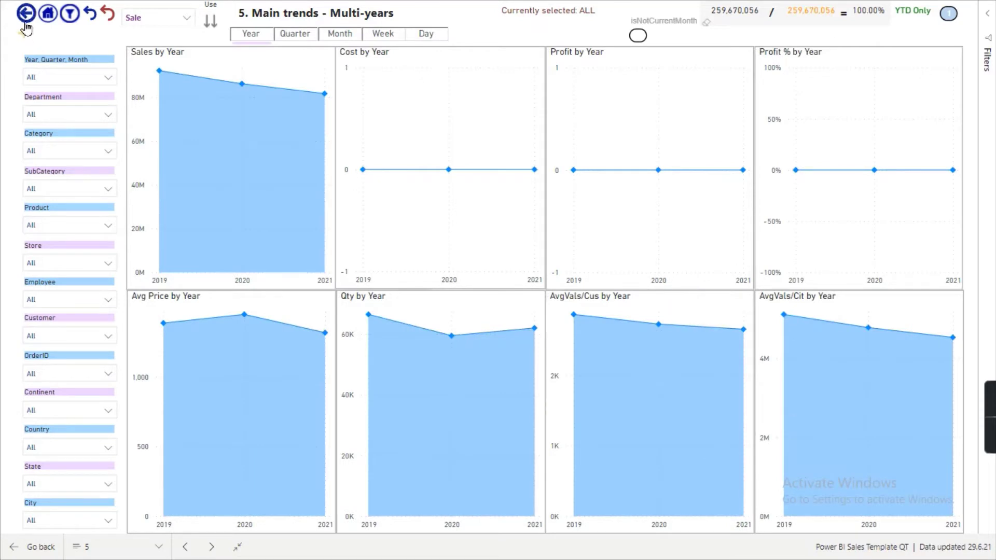
pyautogui.moveTo(308, 60)
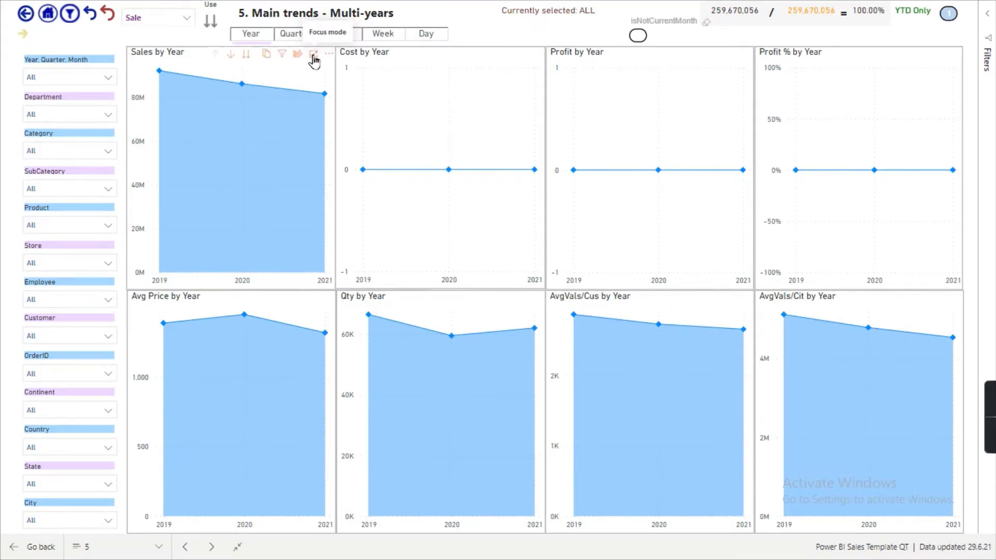
# Return to the questions menu, open Q3's seasons page 4Sea and examine the monthly sales fluctuations against the average
pyautogui.click(26, 21)
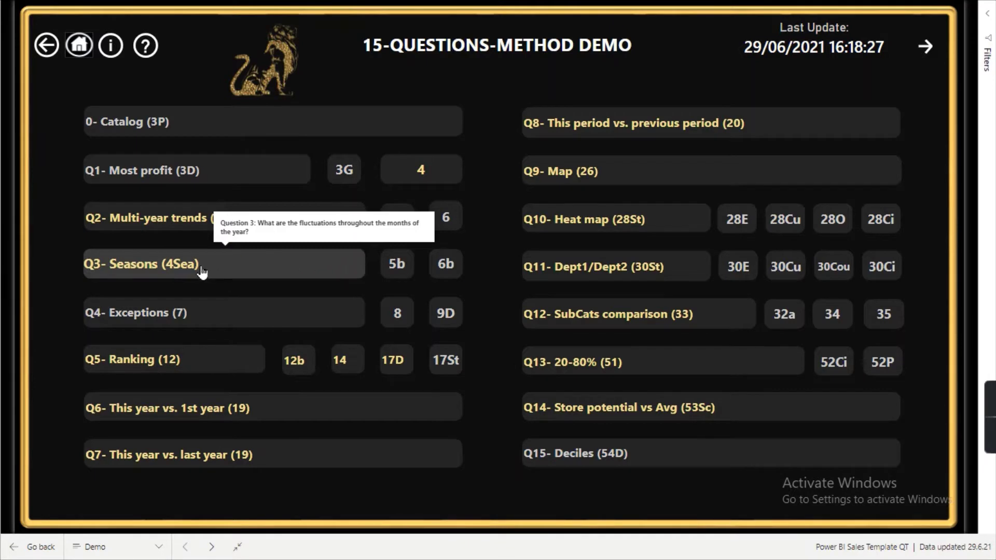
pyautogui.click(237, 266)
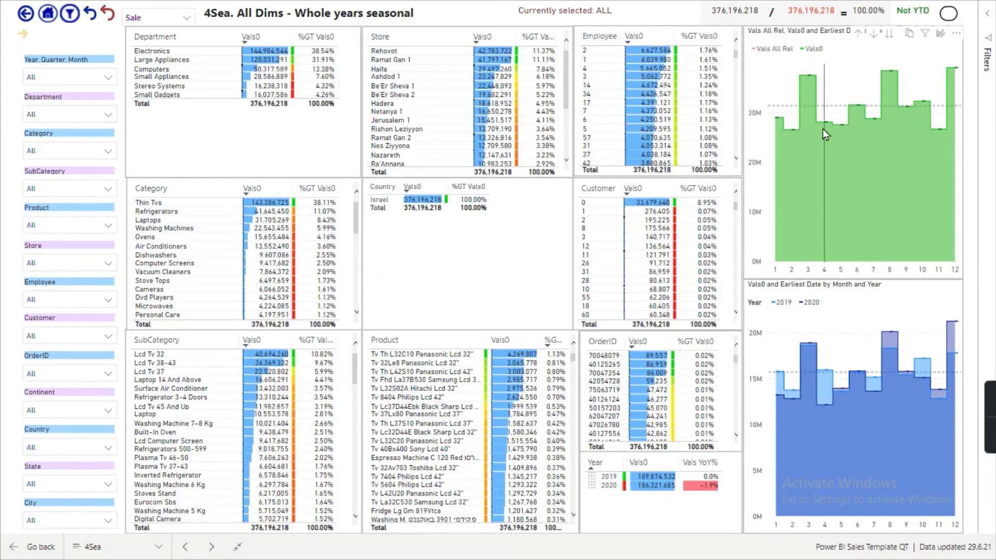
pyautogui.moveTo(806, 135)
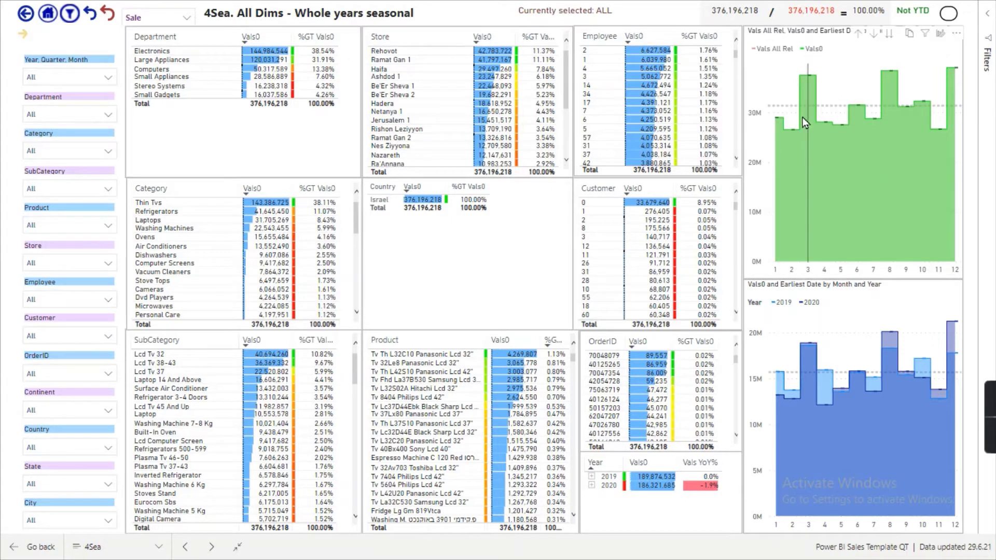
pyautogui.moveTo(803, 109)
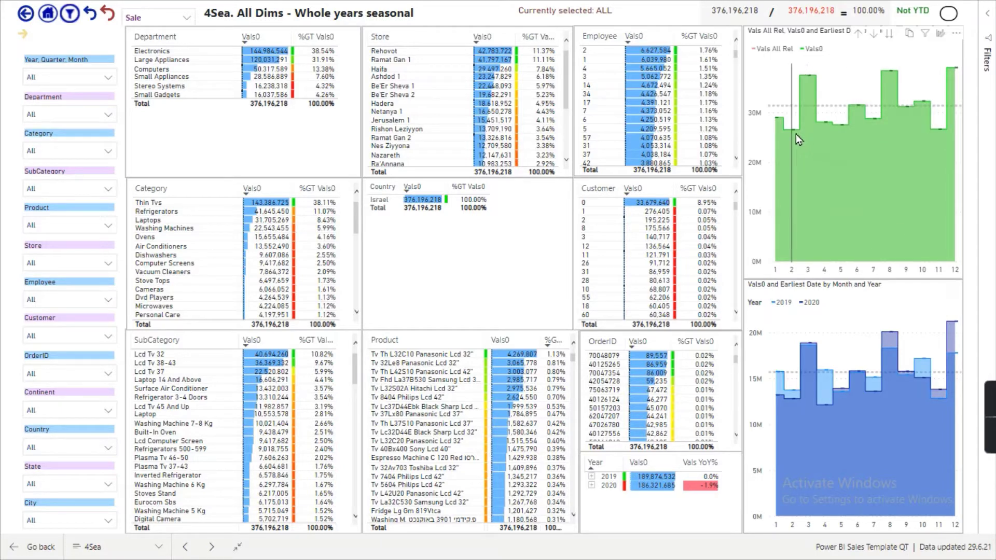
pyautogui.moveTo(795, 133)
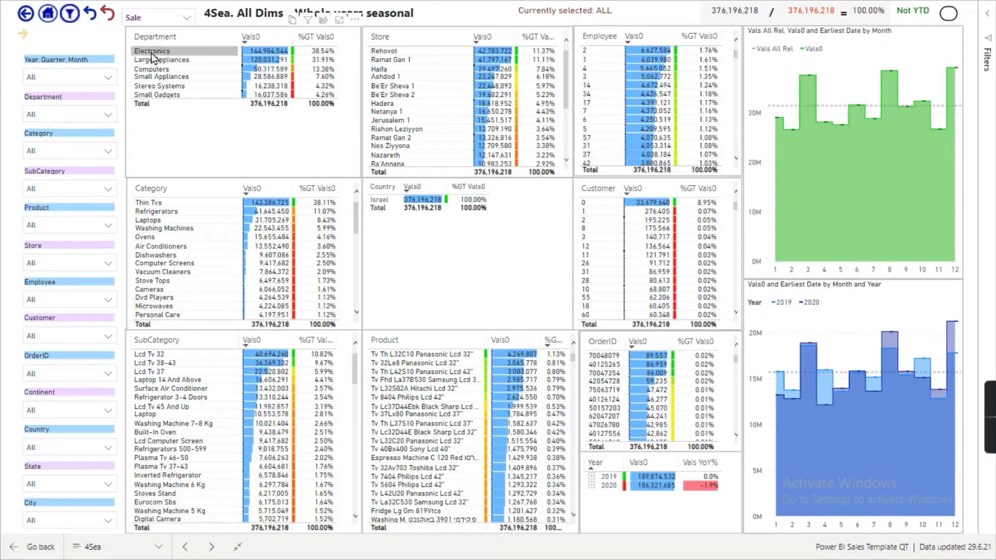
# Filter the seasonal page by the Thin Tvs category, compare its August and December sales with the overall pattern, and clear the filter
pyautogui.click(170, 203)
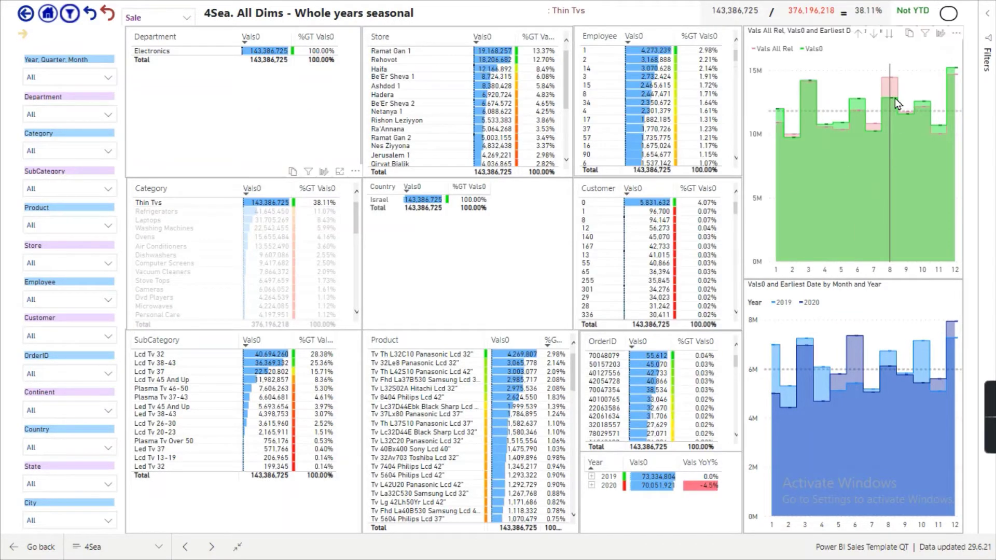
pyautogui.moveTo(890, 108)
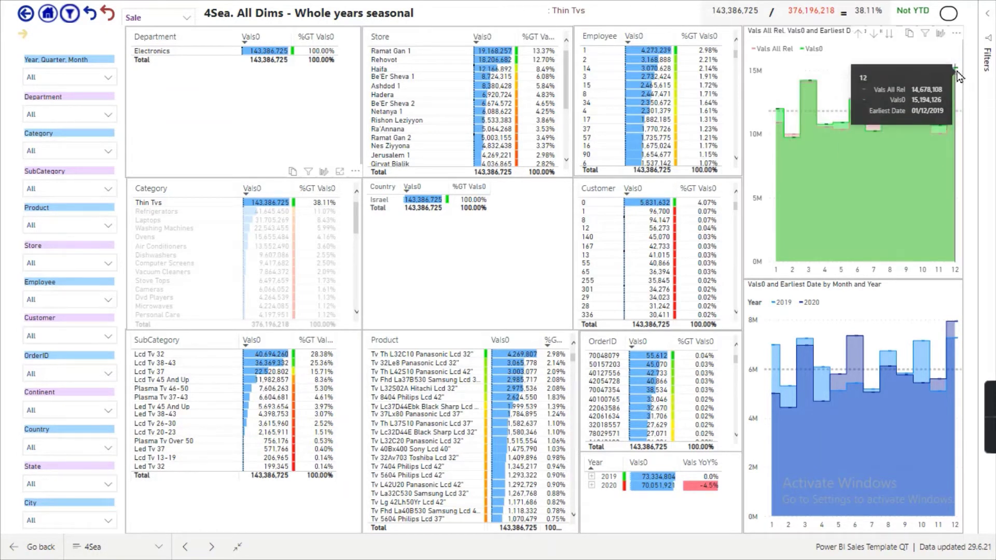
pyautogui.moveTo(957, 69)
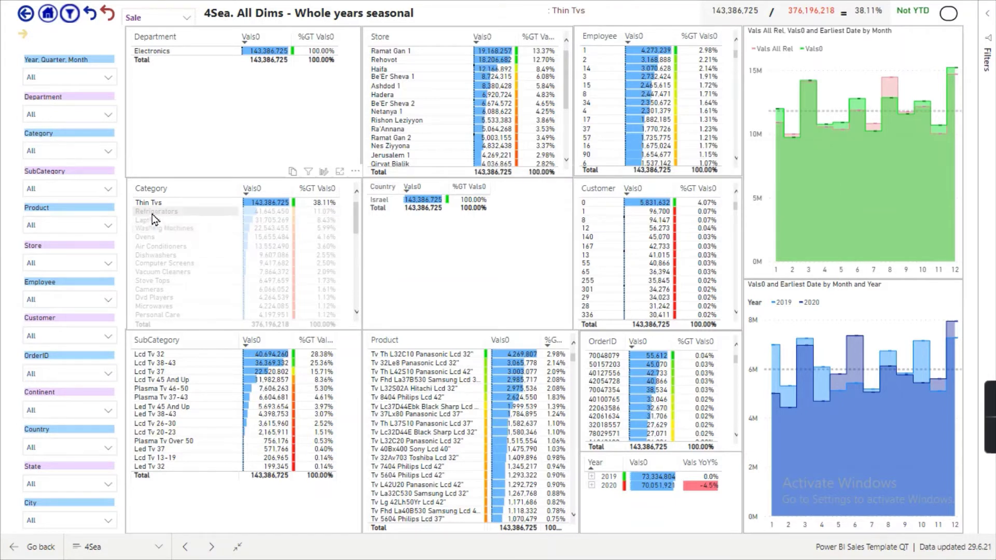
pyautogui.click(157, 78)
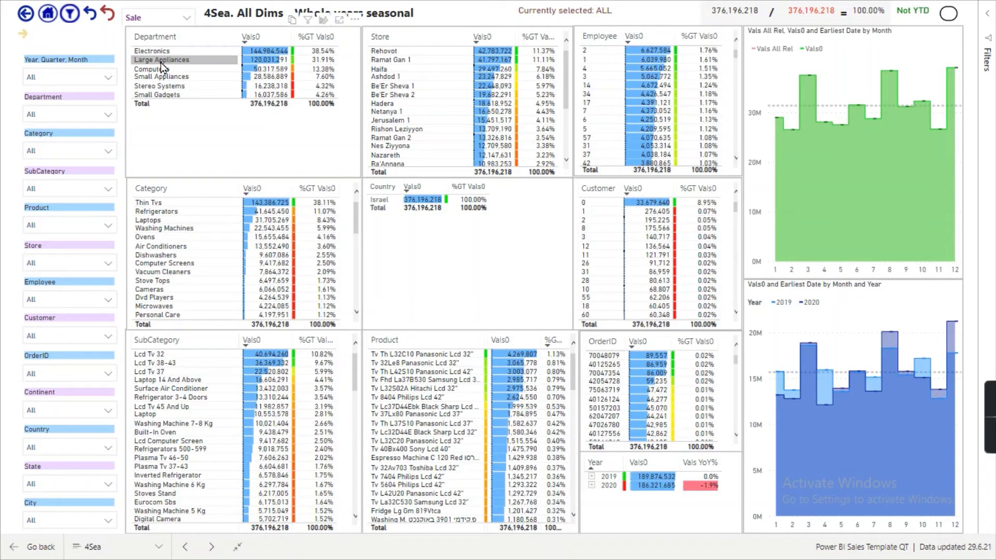
# Filter by the Large Appliances department and compare its March, August and November sales with the overall seasonal pattern
pyautogui.click(162, 61)
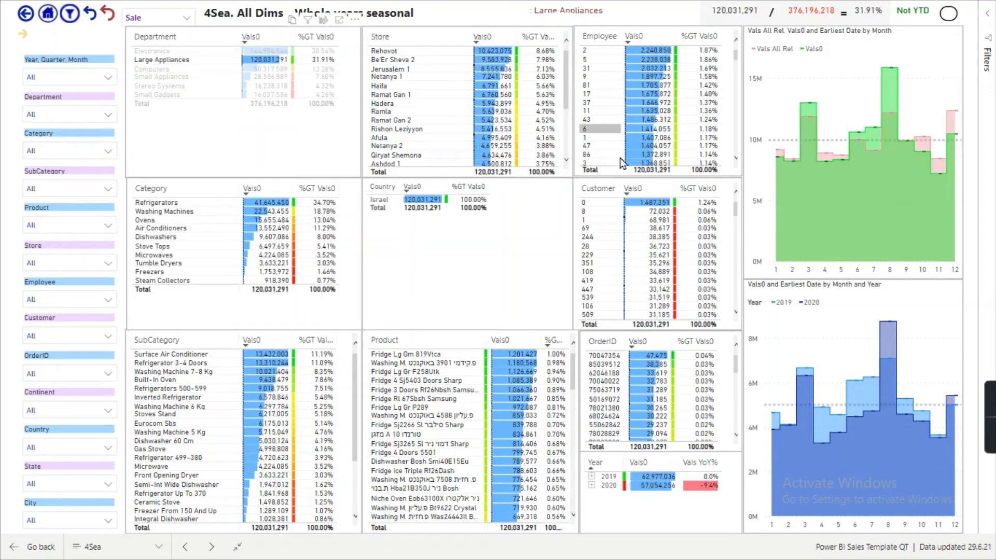
pyautogui.moveTo(813, 111)
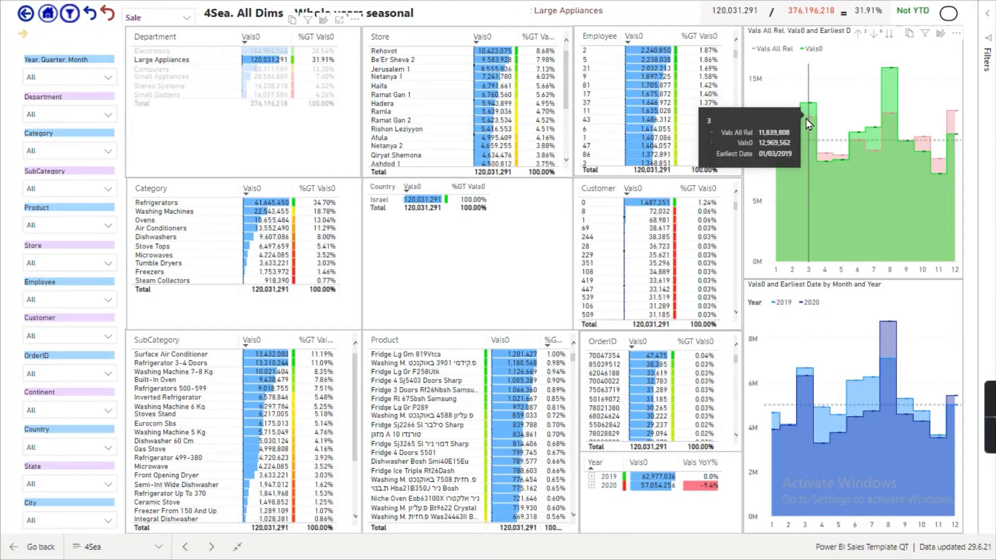
pyautogui.moveTo(892, 86)
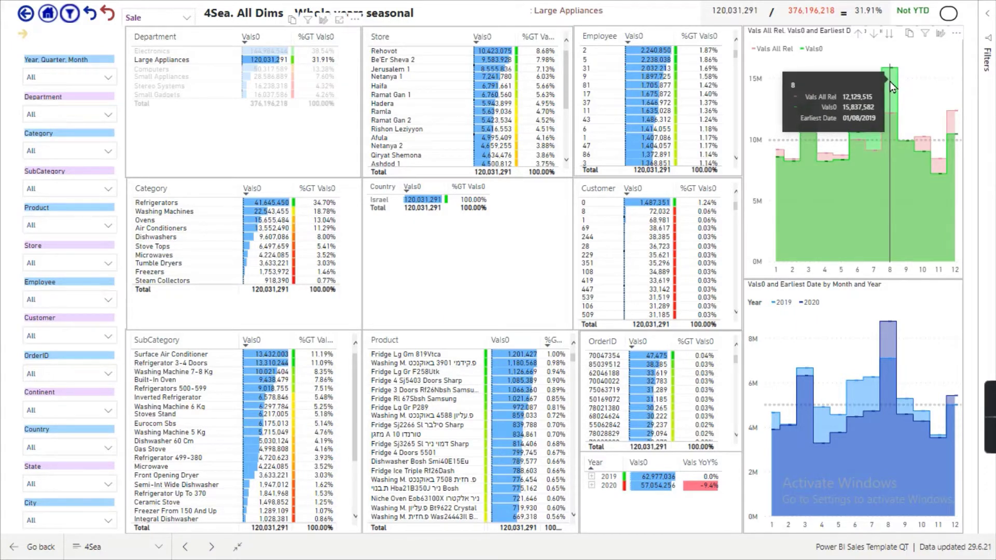
pyautogui.moveTo(951, 140)
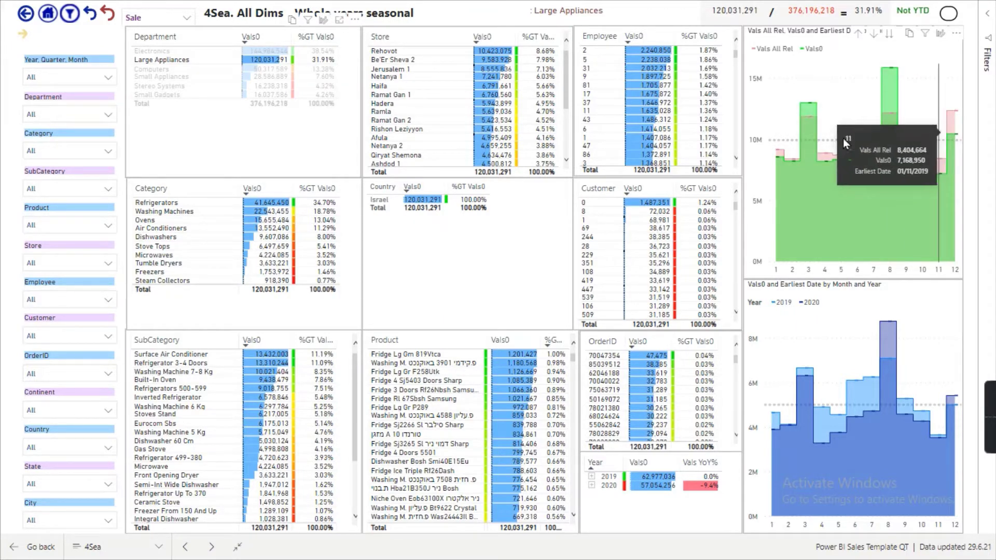
# Filter by the Computers department, examine its seasonality from mid-year to December, and clear the filter
pyautogui.click(163, 72)
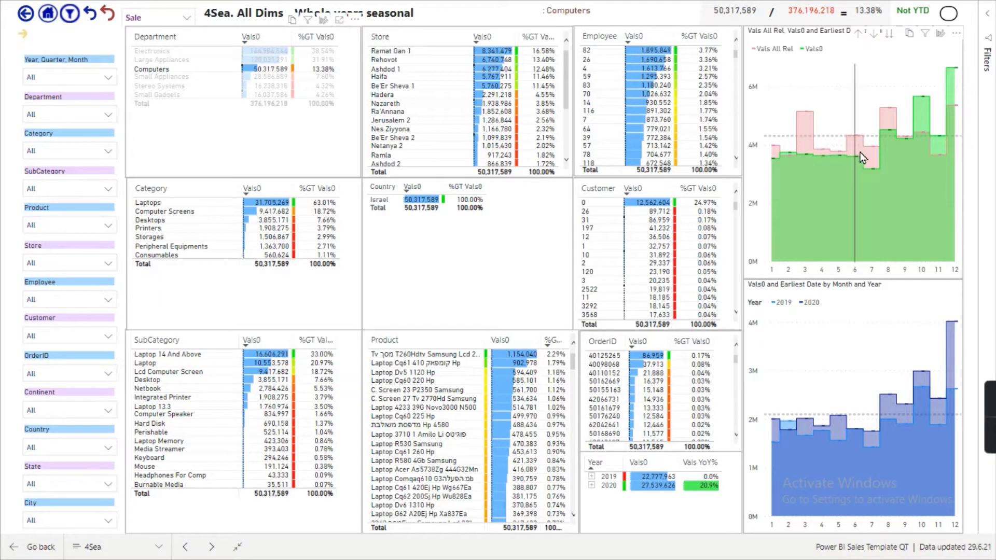
pyautogui.moveTo(870, 156)
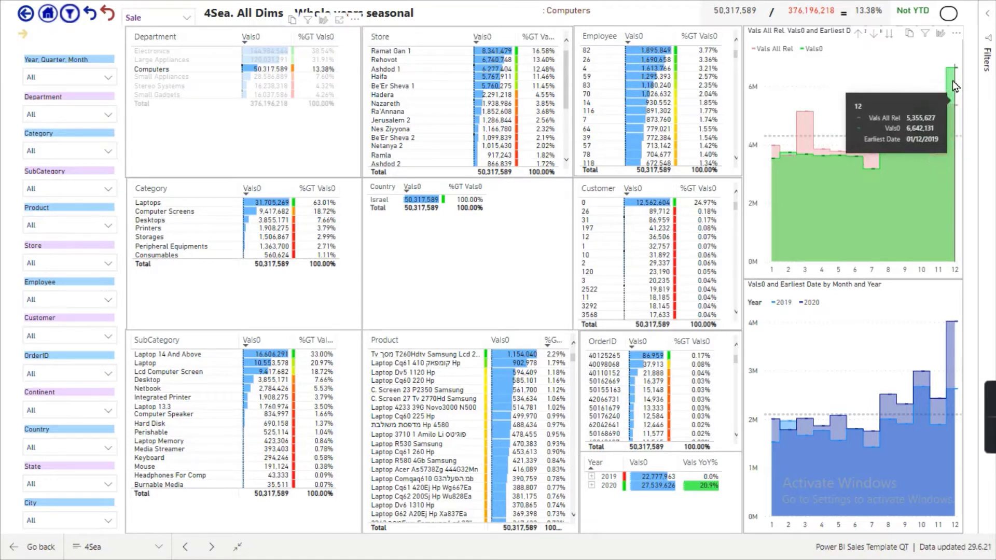
pyautogui.click(207, 147)
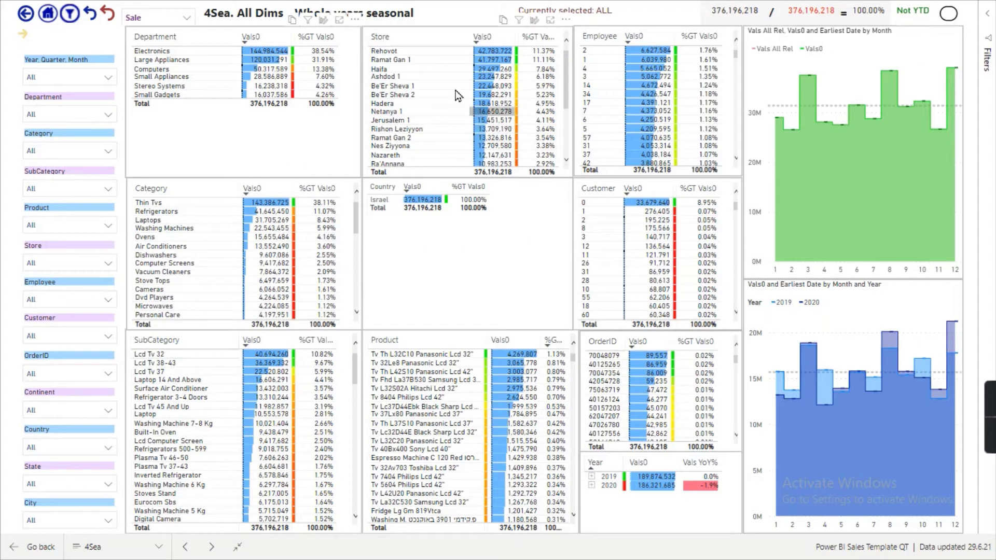
# Compare the seasonality of the Rehovot and Ramat Gan 1 stores, clear the store filter, and filter by the country Israel
pyautogui.click(398, 51)
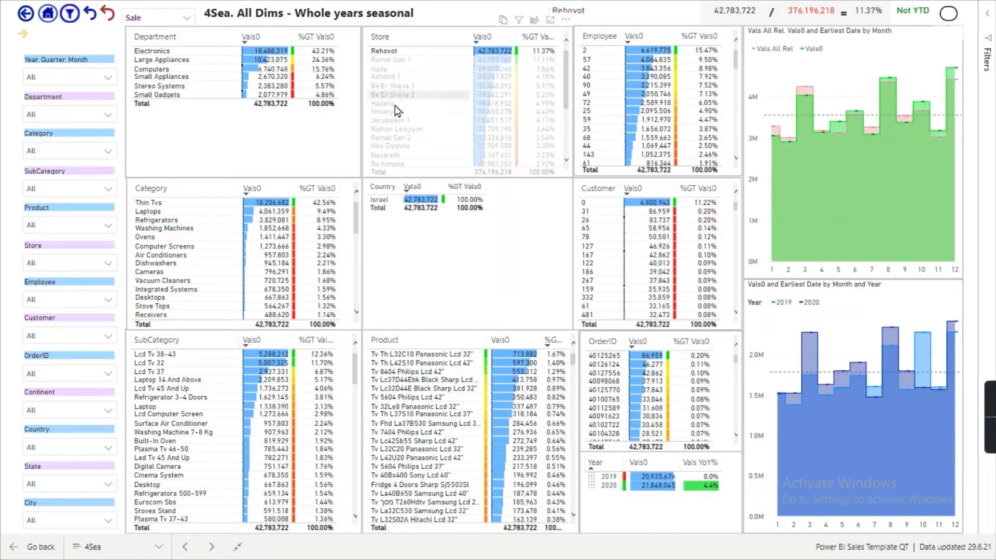
pyautogui.click(390, 60)
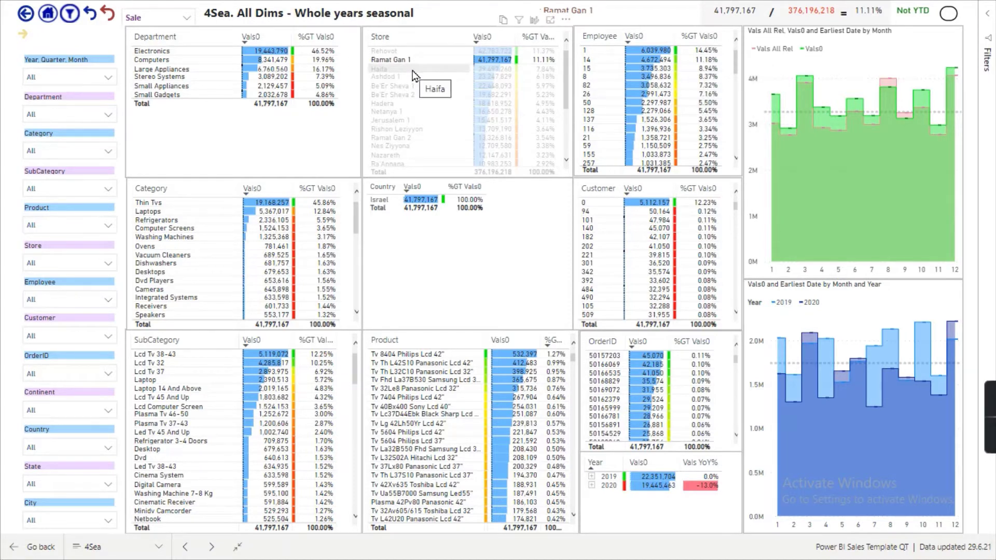
pyautogui.click(520, 255)
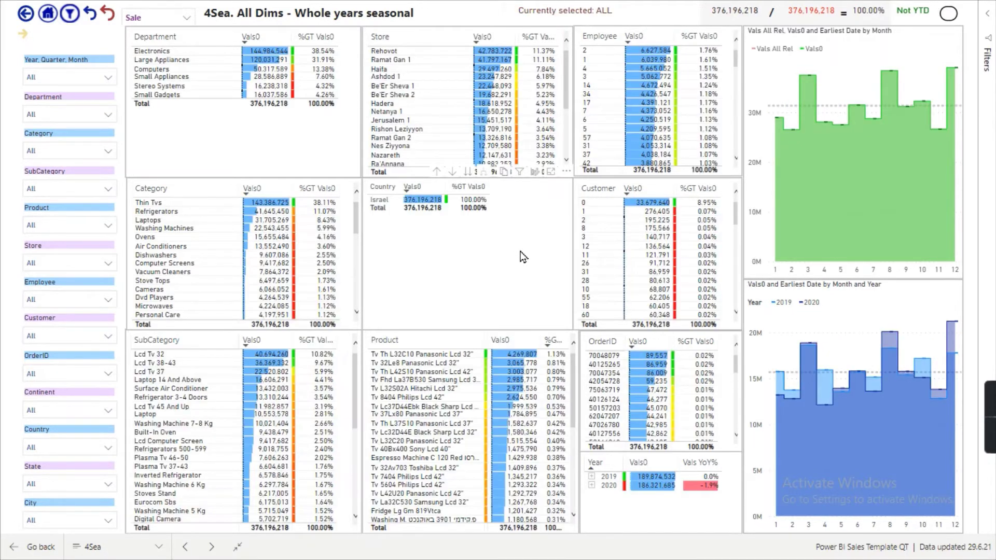
pyautogui.click(389, 201)
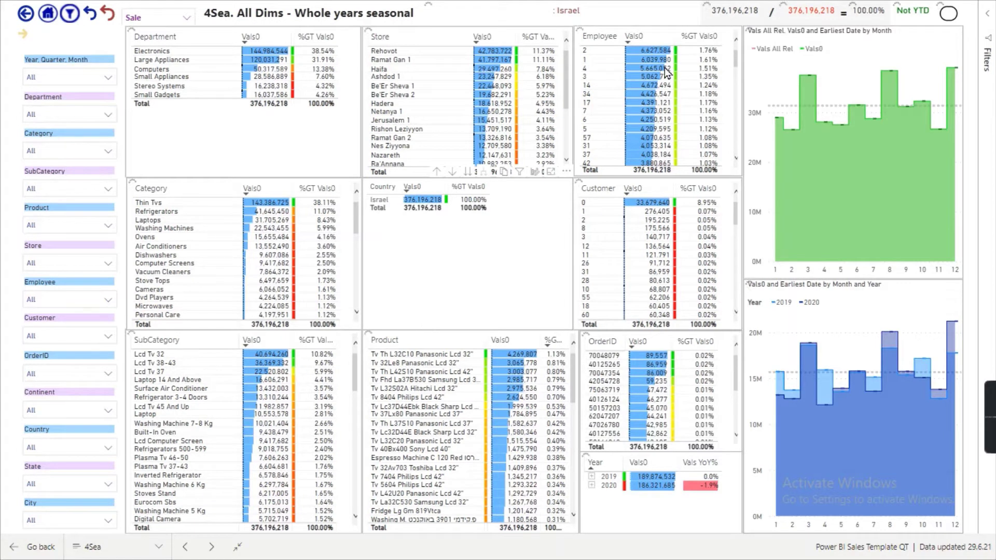
# Clear the country filter and examine the monthly sales seasonality of the two top-selling employees one after the other
pyautogui.click(609, 51)
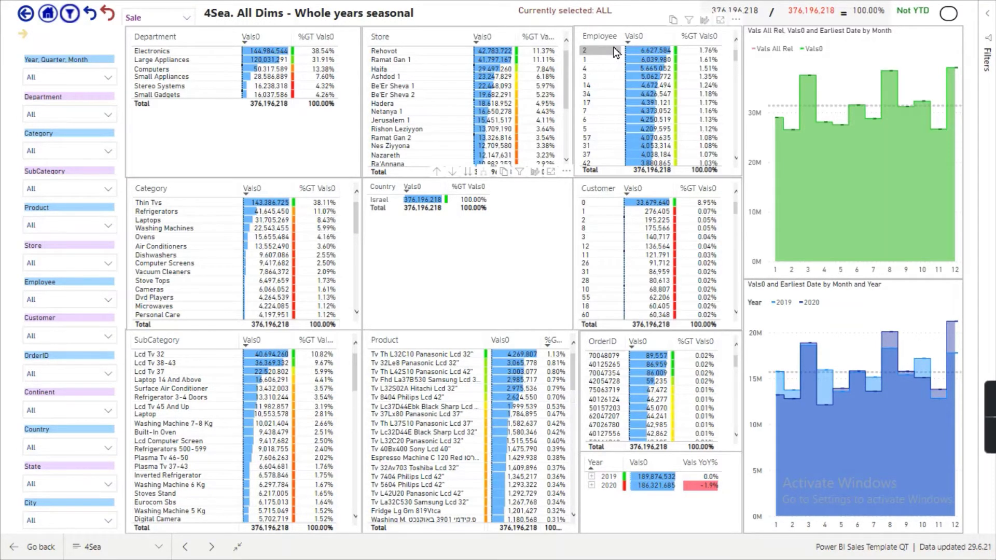
pyautogui.click(615, 52)
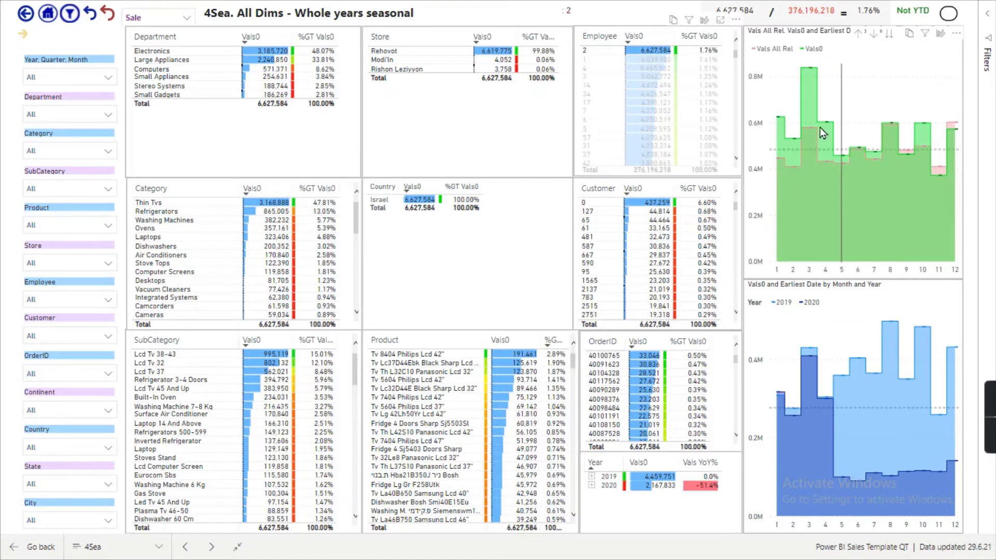
pyautogui.moveTo(878, 142)
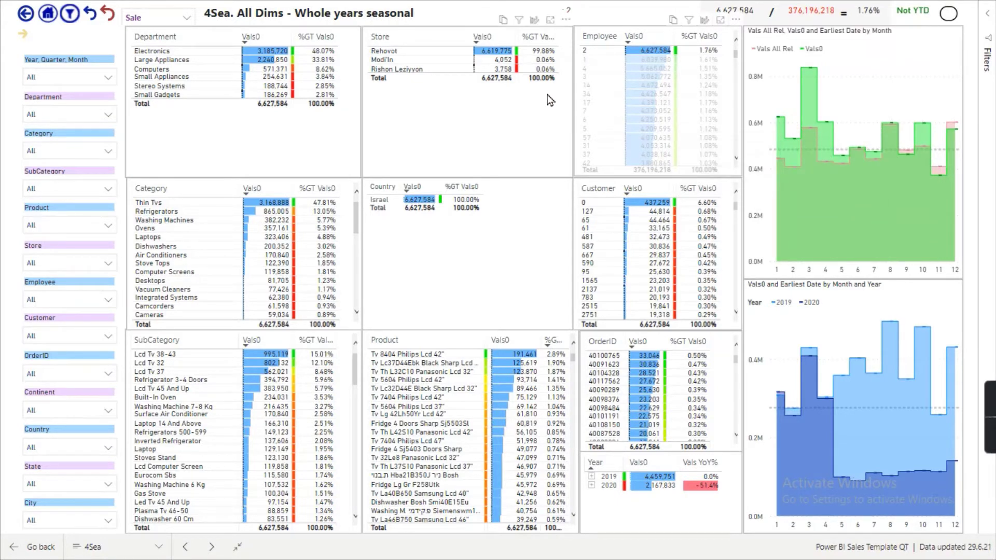
pyautogui.click(586, 60)
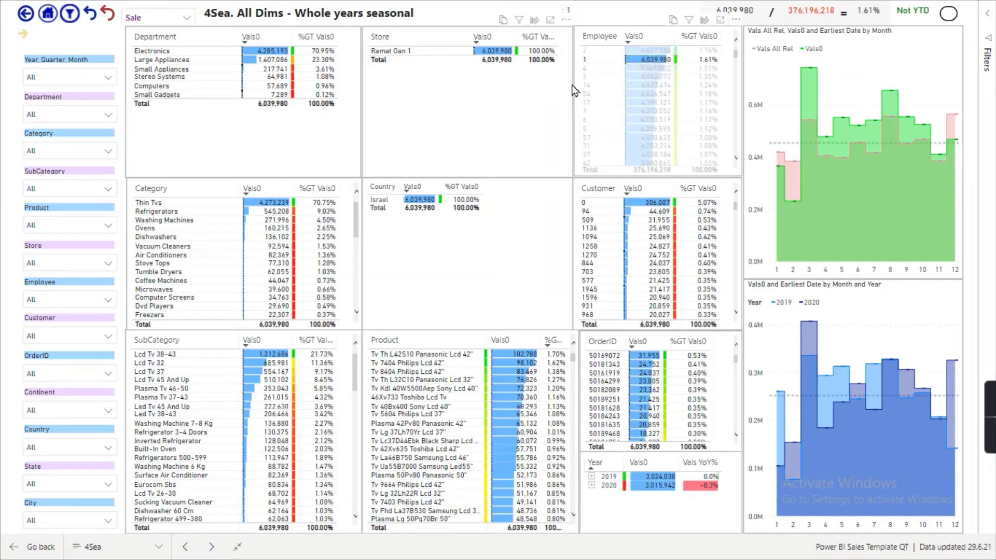
# Clear the employee filter and examine the monthly sales seasonality of the three top-selling customers in turn
pyautogui.click(594, 204)
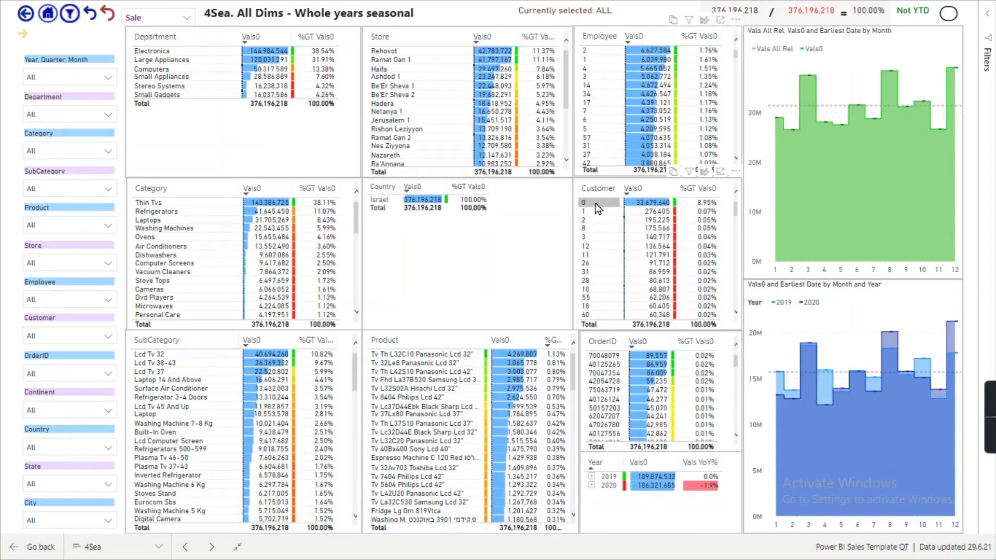
pyautogui.click(595, 203)
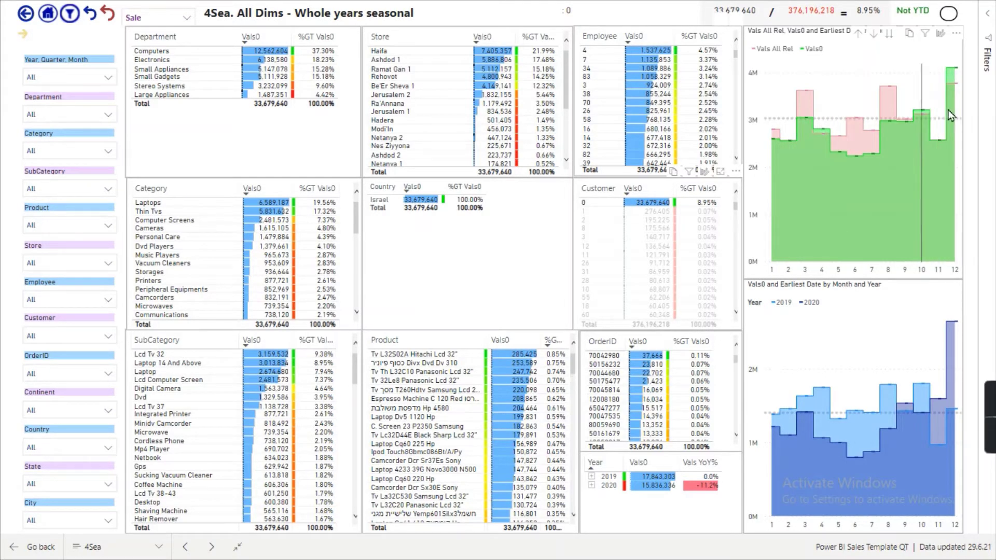
pyautogui.moveTo(945, 113)
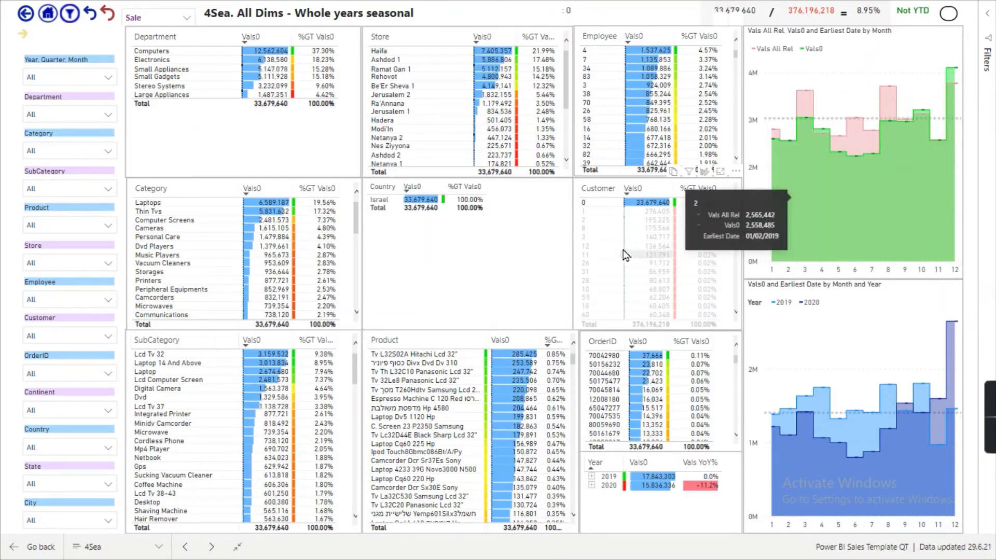
pyautogui.click(599, 213)
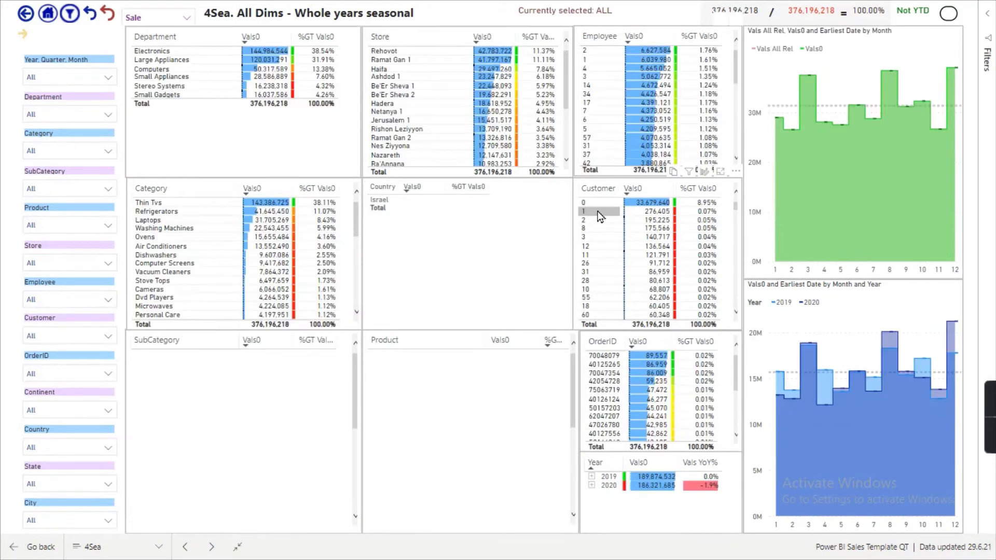
pyautogui.click(598, 213)
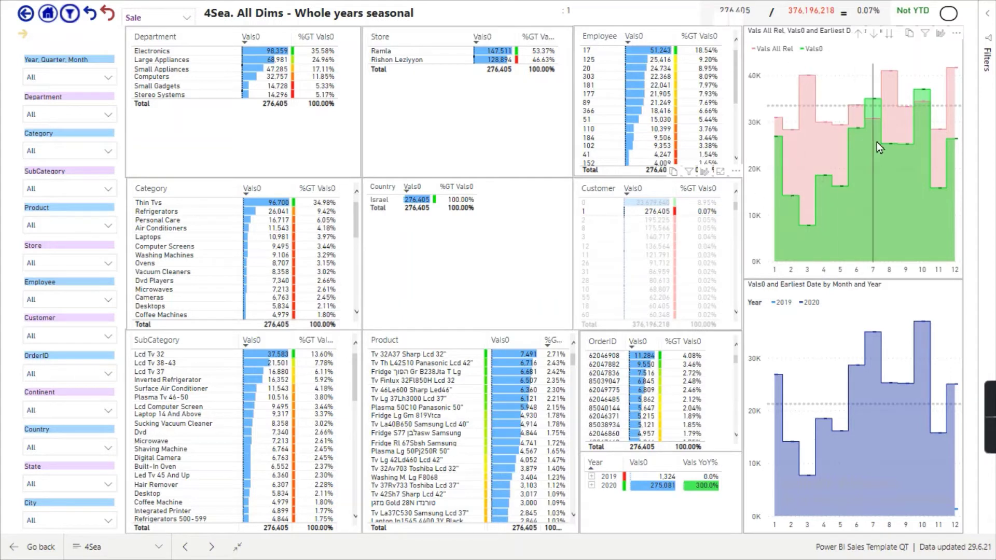
pyautogui.click(644, 220)
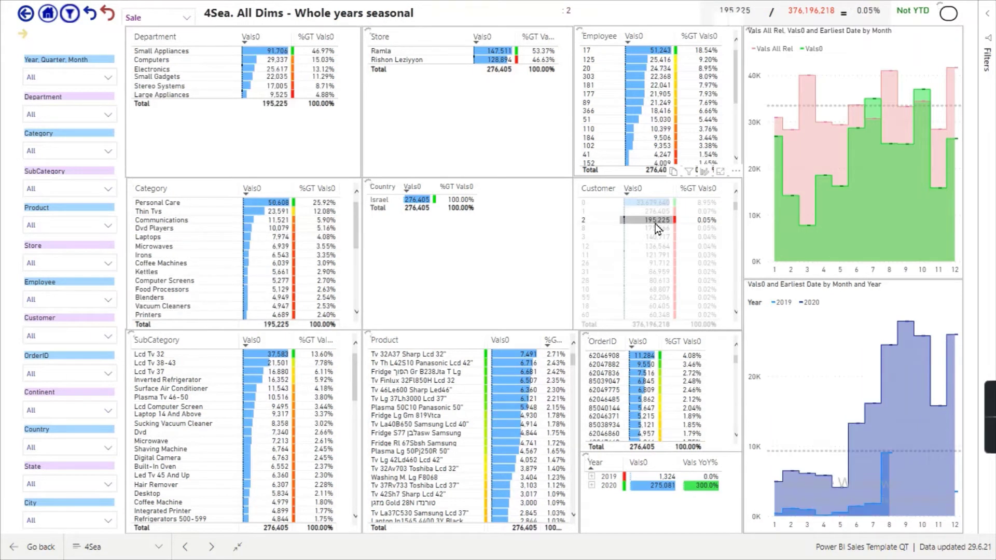
# Examine the monthly sales seasonality of the fourth- and fifth-ranked customers in turn, and clear the customer filter
pyautogui.moveTo(652, 229)
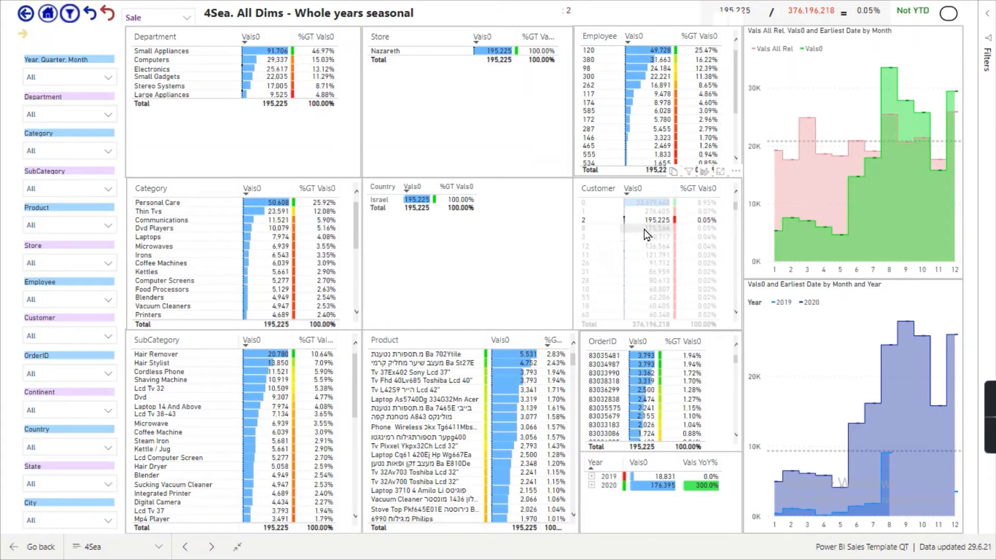
pyautogui.click(652, 229)
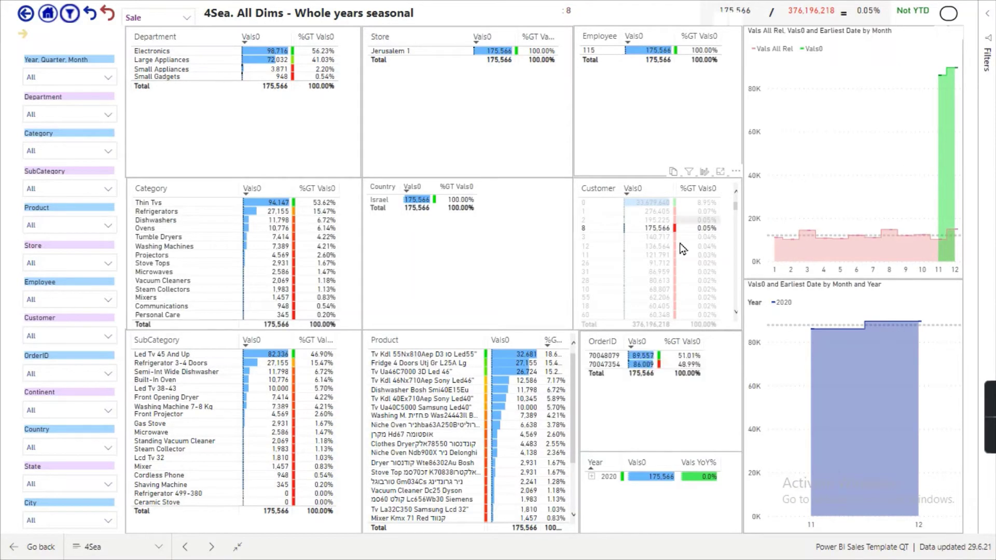
pyautogui.click(646, 237)
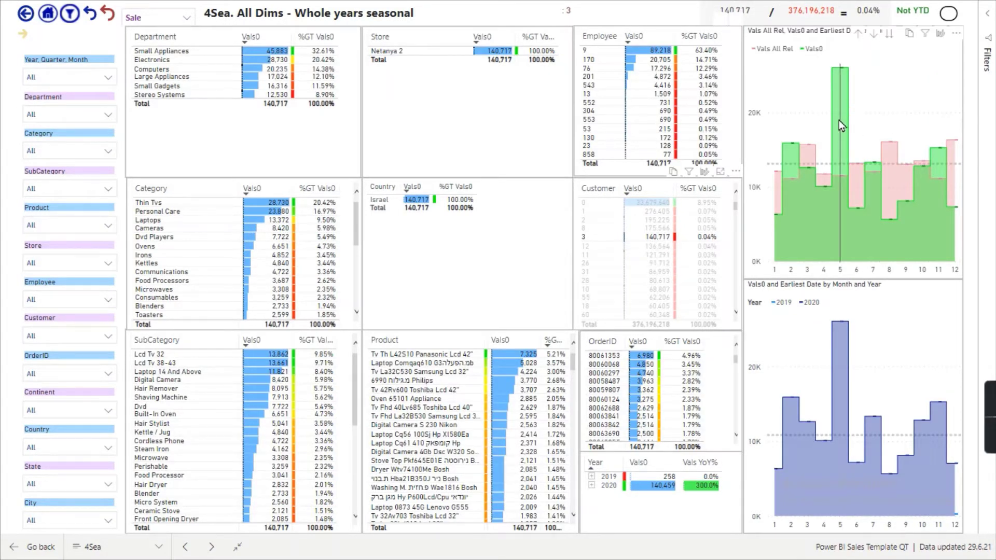
pyautogui.click(593, 238)
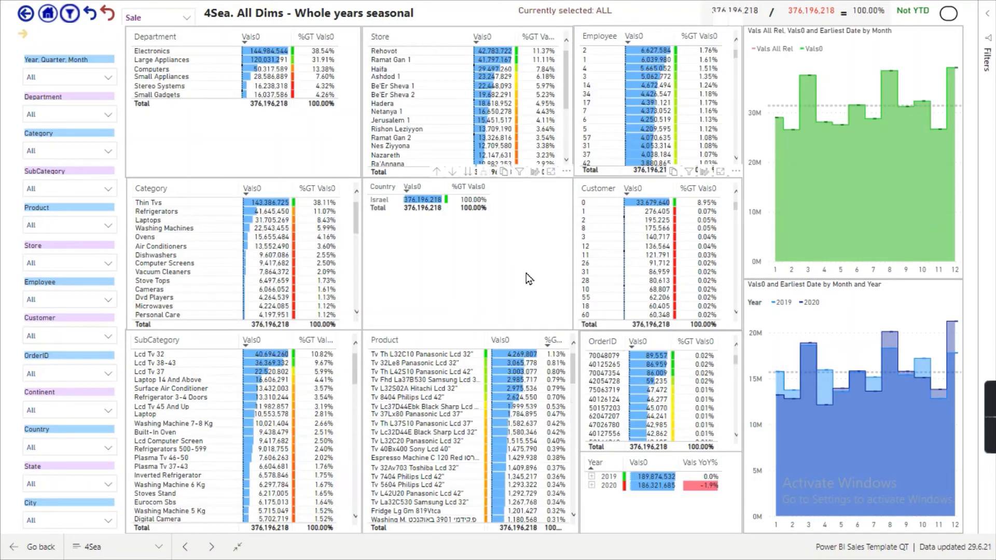
# Filter by the highest-value order, examine its month in the seasonality charts, and clear the order filter
pyautogui.click(603, 356)
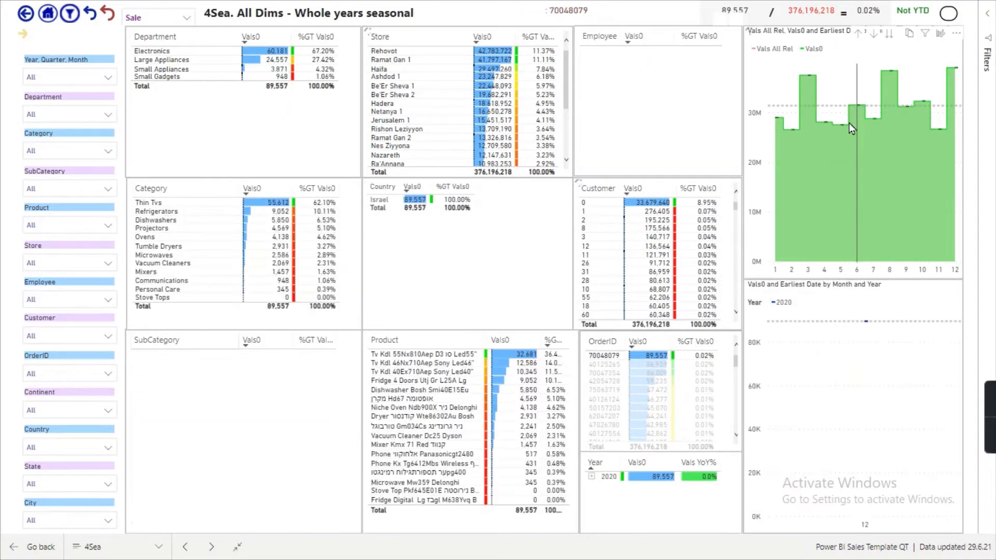
pyautogui.moveTo(958, 71)
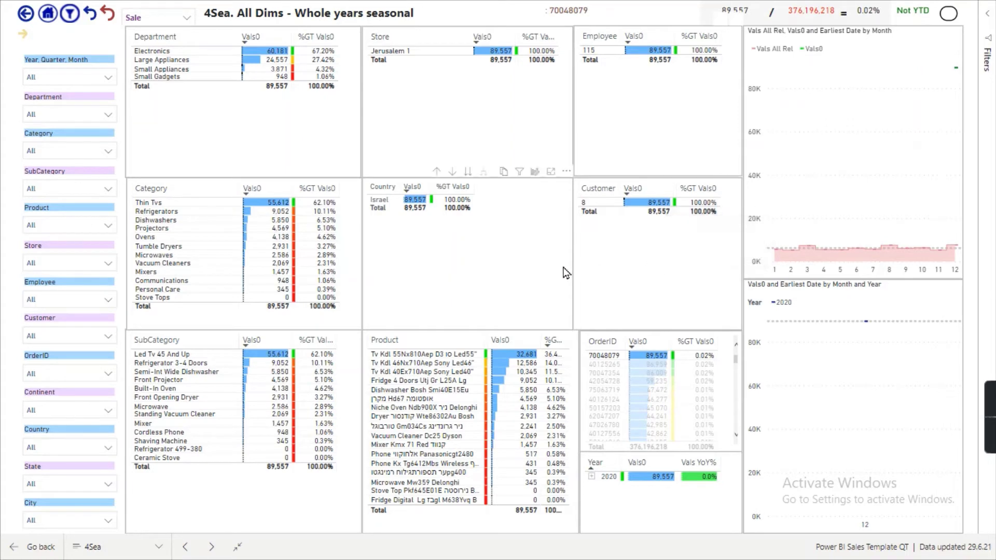
pyautogui.click(599, 358)
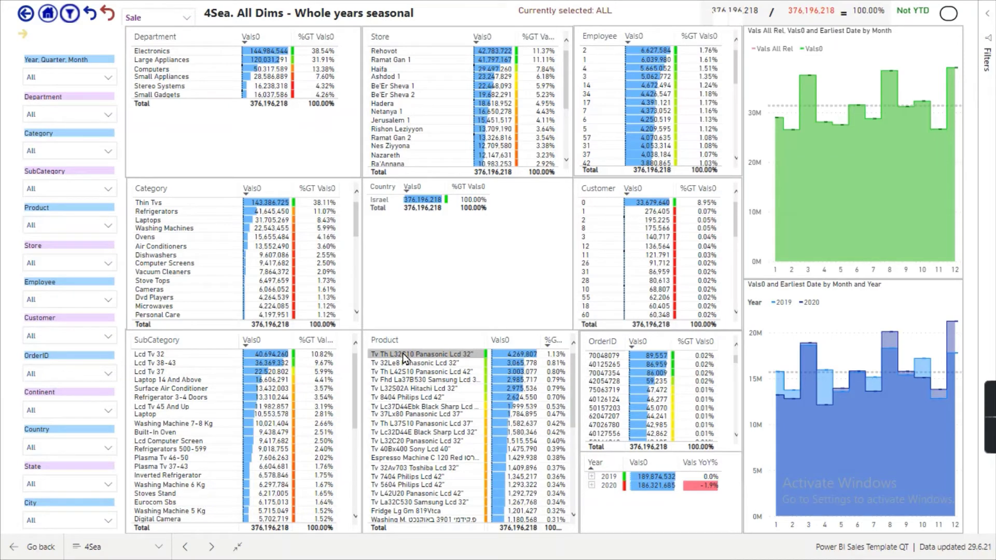
# Examine the seasonality of the product Tv Th L32C10 Panasonic Lcd 32" and of the Thin Tvs category, and clear the filter
pyautogui.click(403, 353)
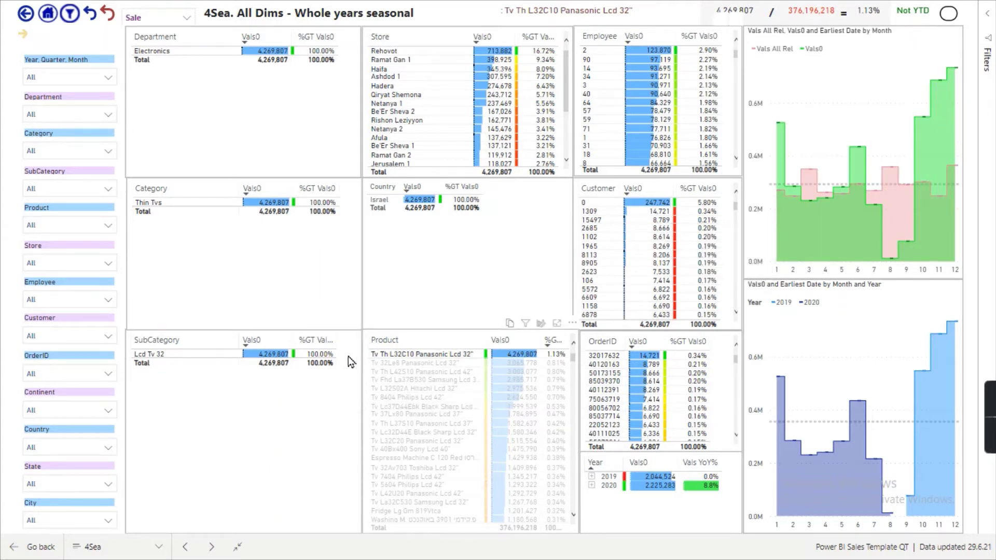
pyautogui.click(150, 203)
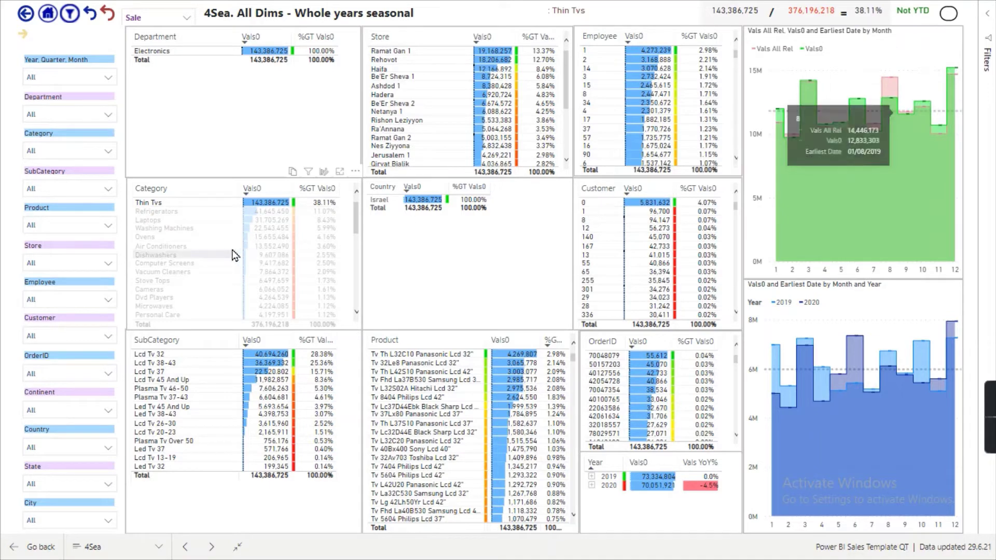
pyautogui.click(210, 205)
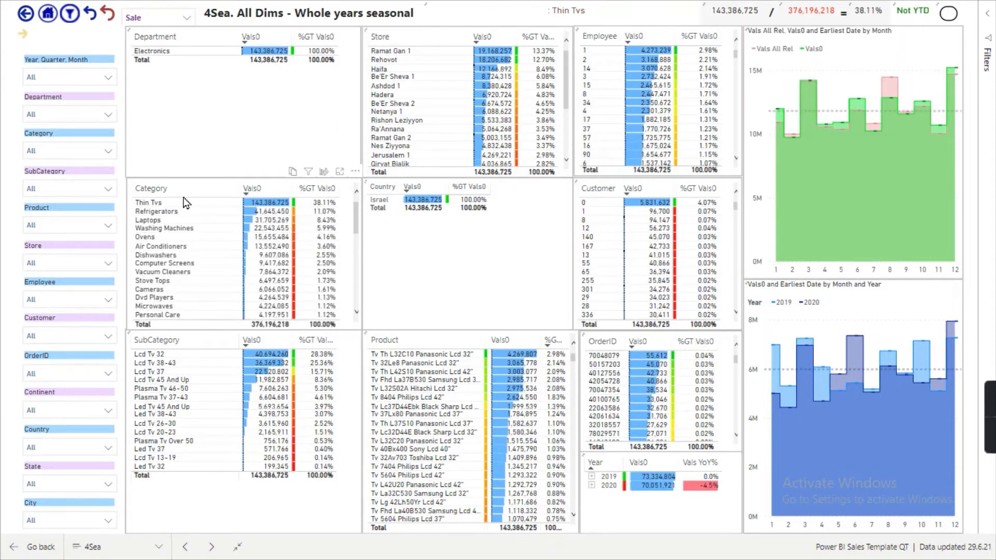
# Return to the question index, open Q4 Exceptions (7), and examine the sales trend and the subcategories' main measures
pyautogui.click(21, 16)
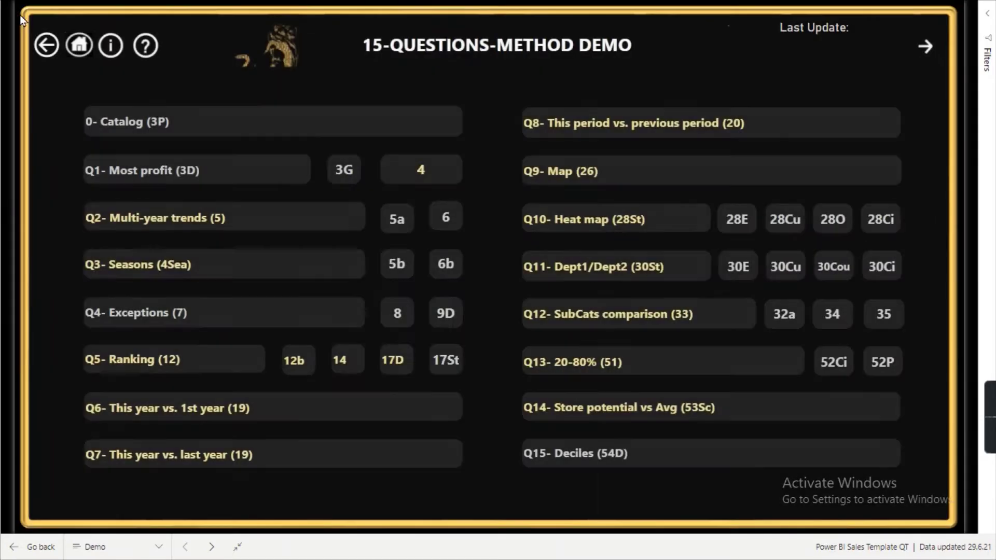
pyautogui.click(330, 325)
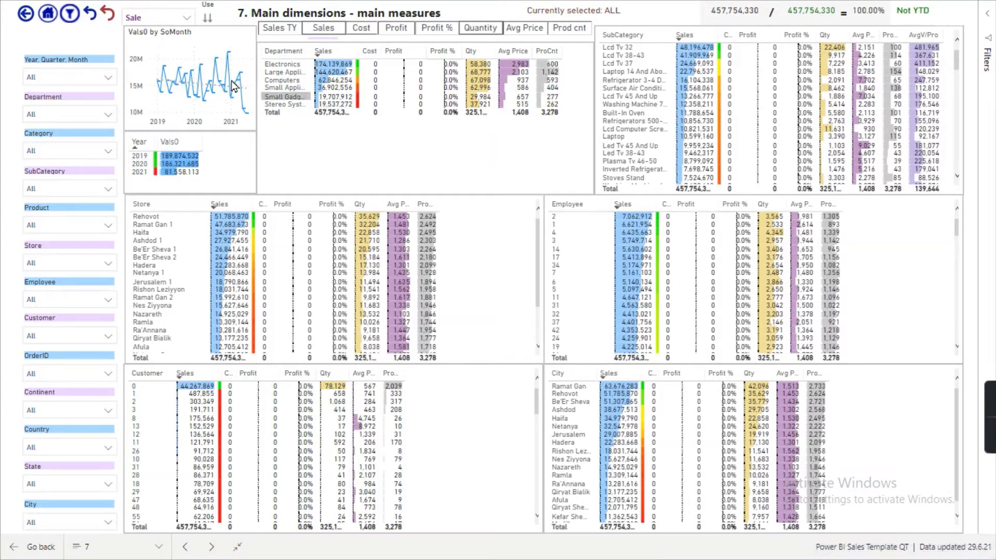
pyautogui.moveTo(236, 87)
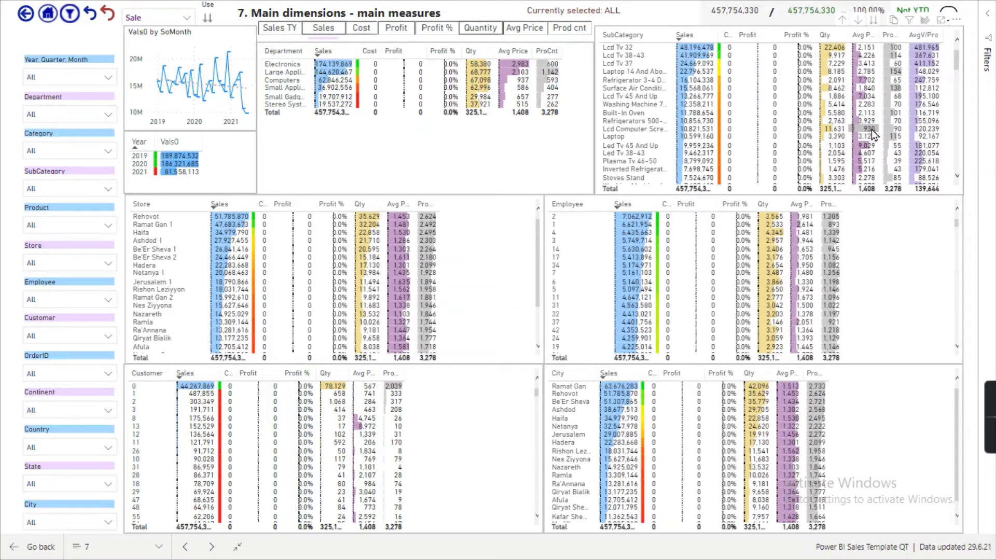
pyautogui.moveTo(873, 134)
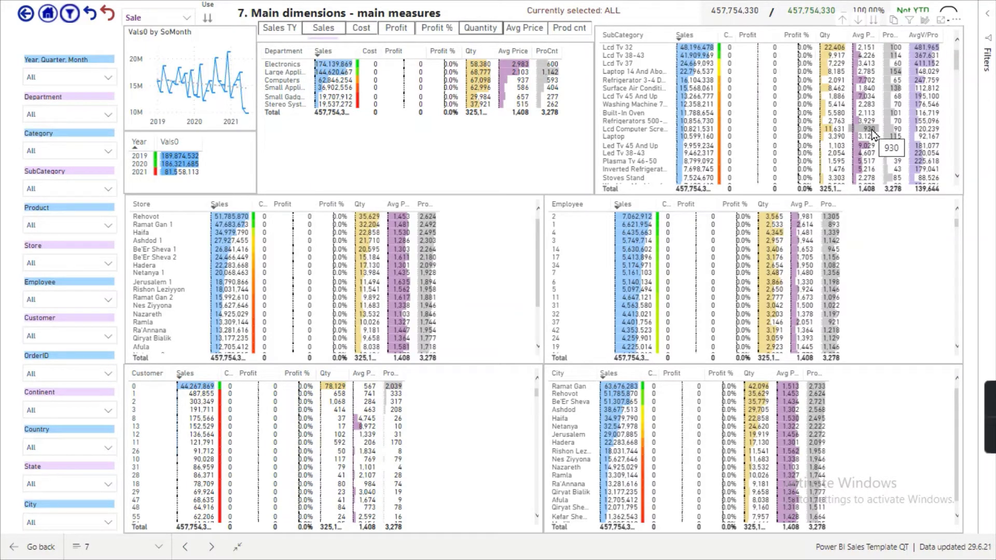
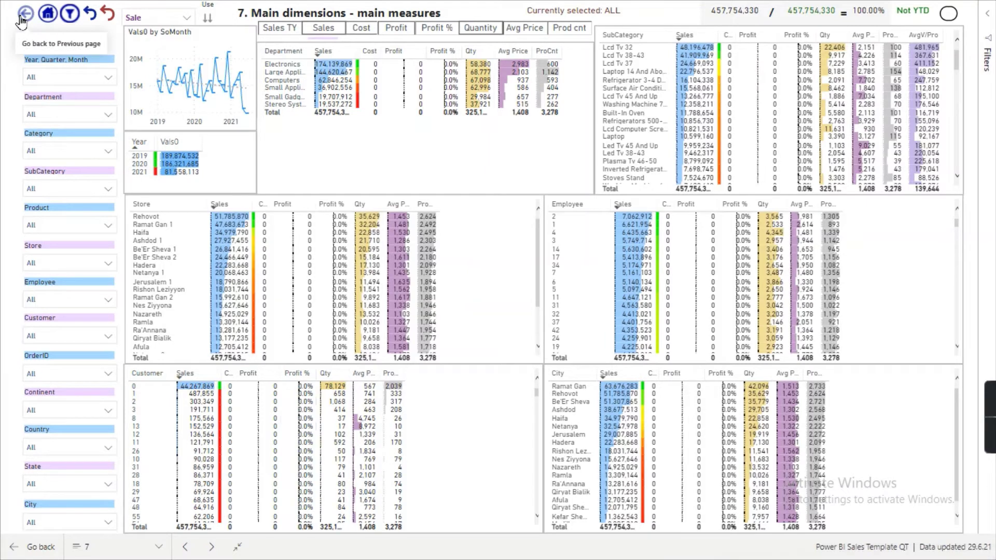
# Open Q5 Ranking (12) from the question index and review which top five departments the sales trend chart lists
pyautogui.click(21, 21)
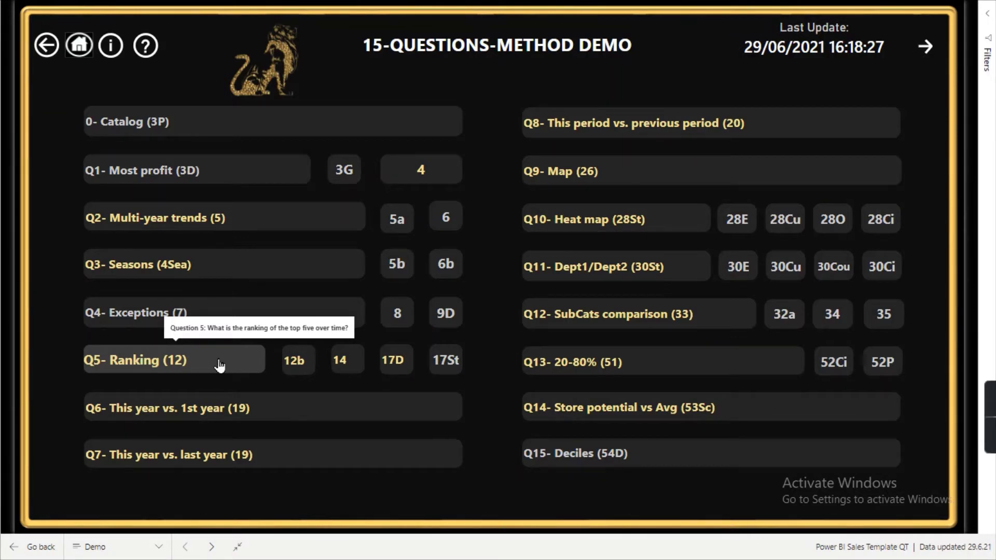
pyautogui.click(206, 366)
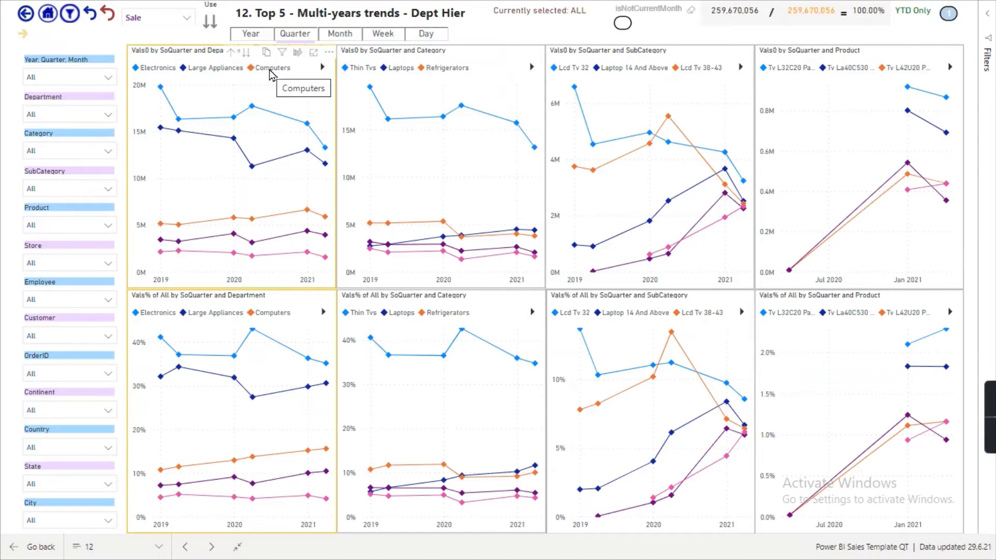
pyautogui.click(322, 67)
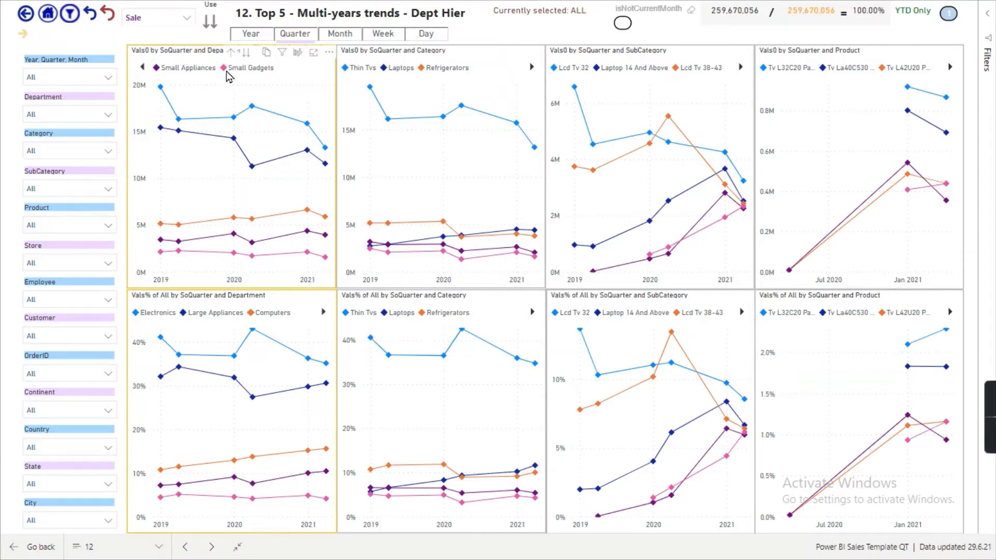
pyautogui.click(142, 67)
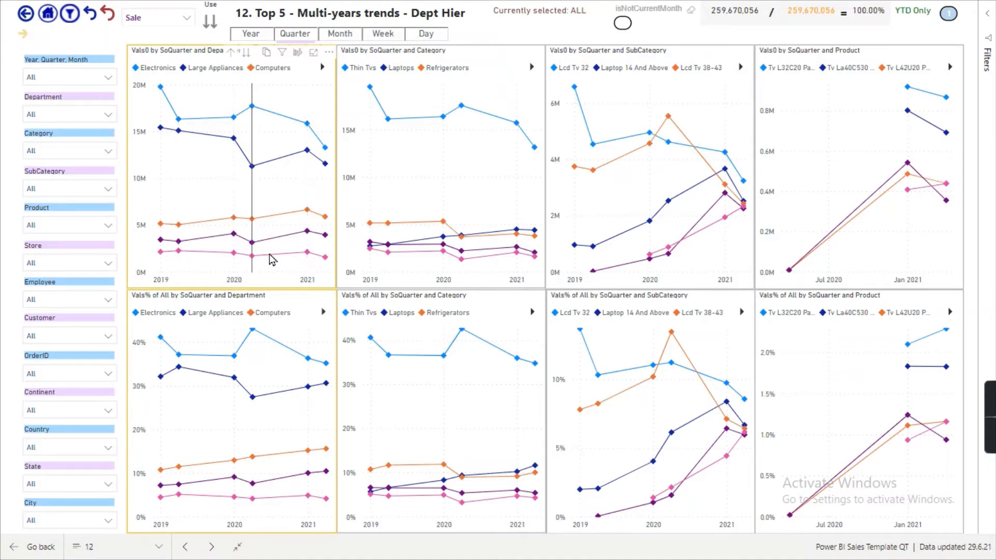
pyautogui.moveTo(268, 218)
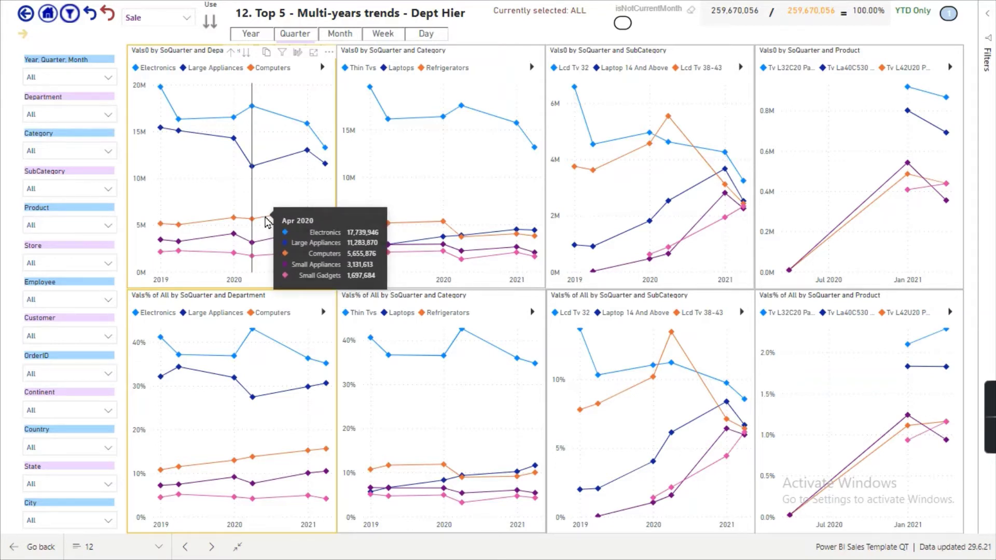
pyautogui.click(266, 219)
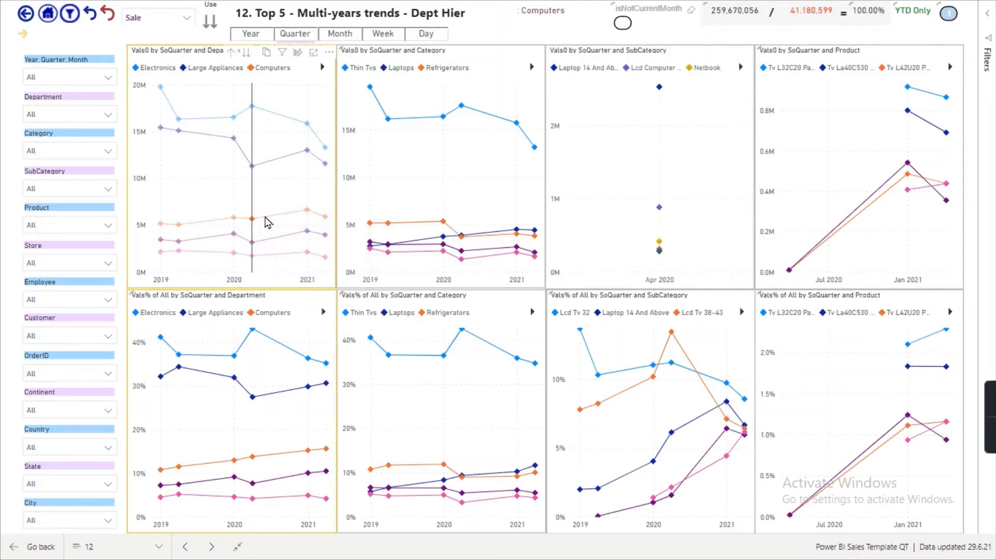
pyautogui.click(266, 219)
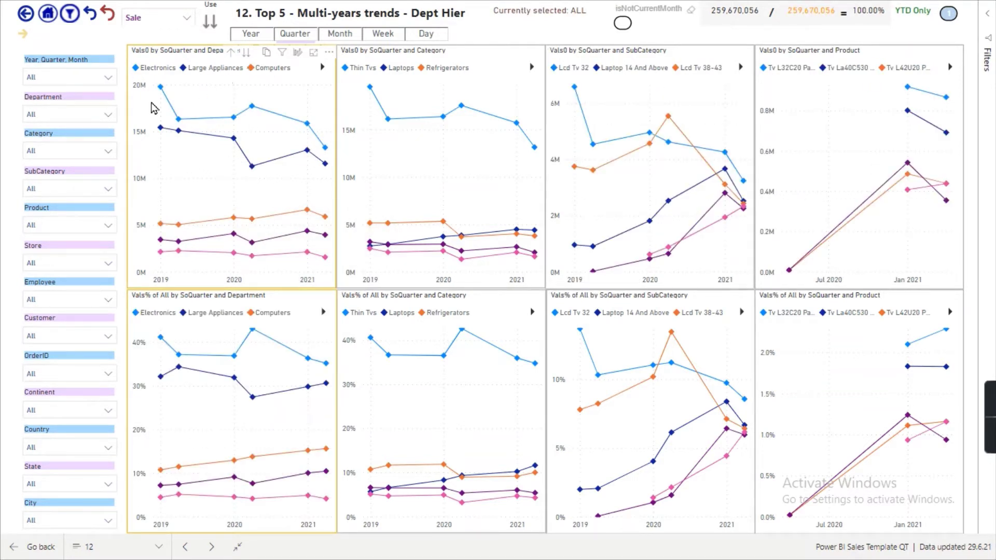
pyautogui.click(71, 115)
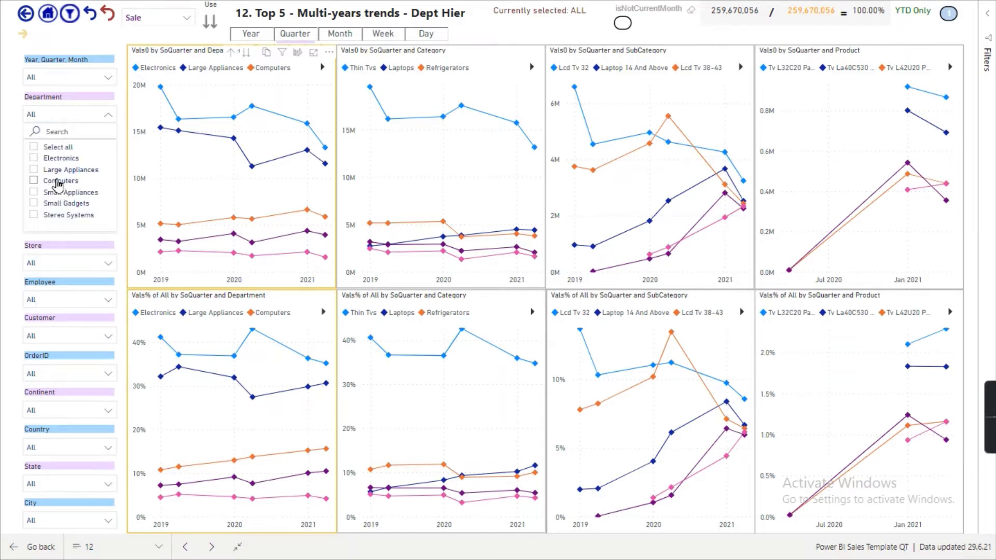
# Filter by the Computers department and examine the quarterly sales trends of its top categories and subcategories, especially laptops
pyautogui.click(266, 73)
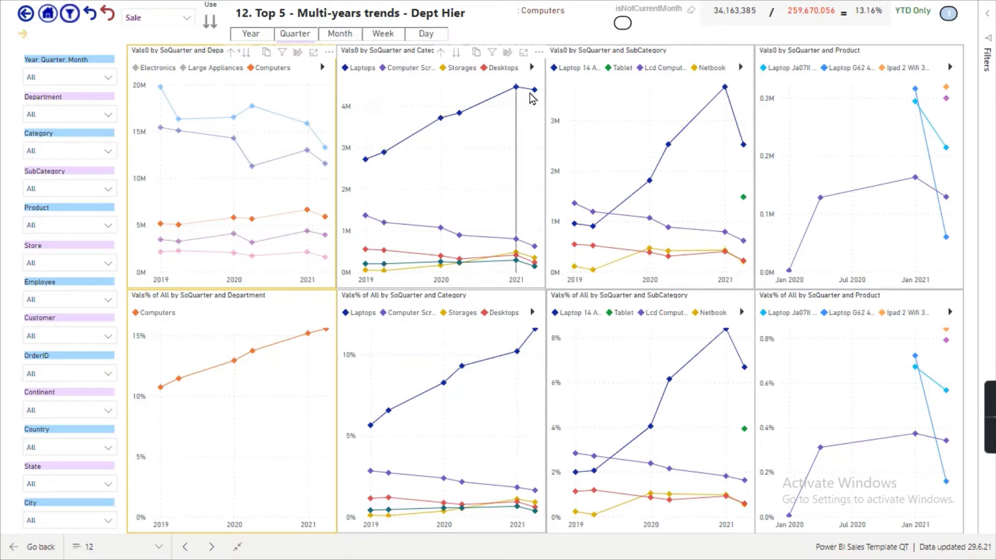
pyautogui.moveTo(535, 95)
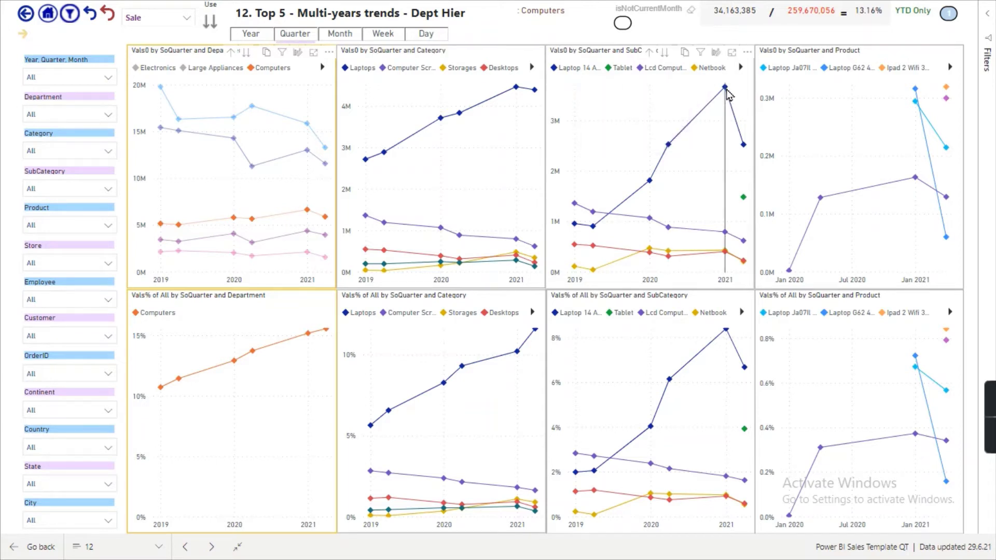
pyautogui.moveTo(728, 94)
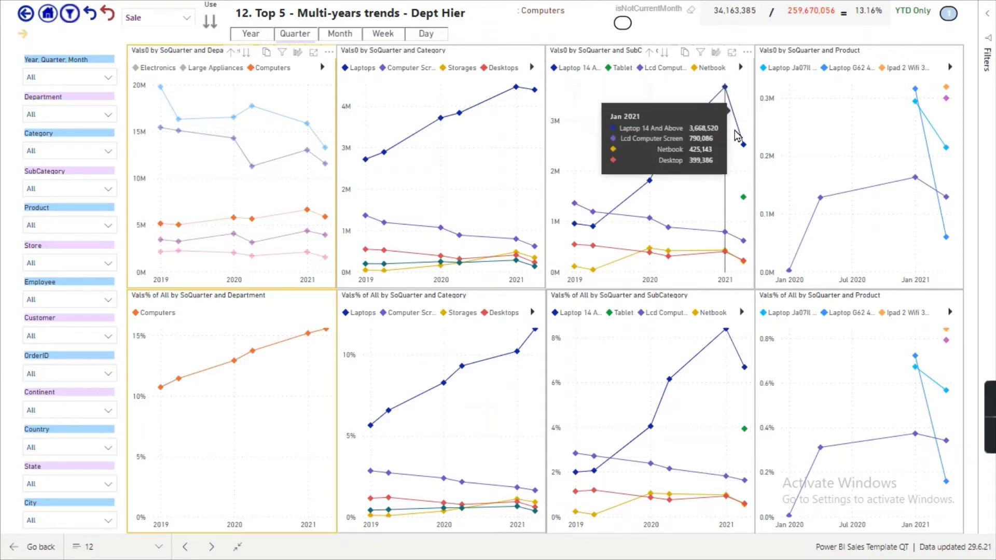
pyautogui.moveTo(740, 146)
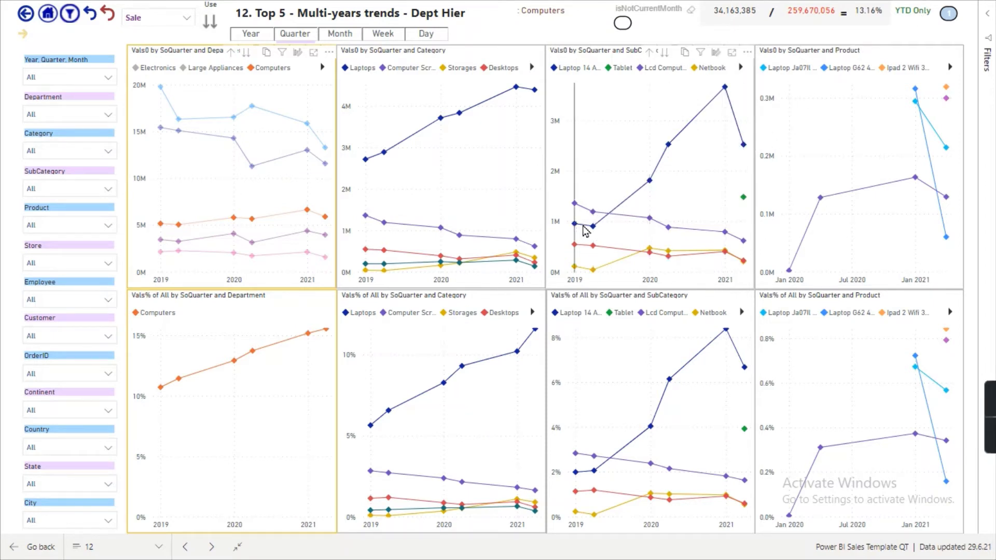
pyautogui.moveTo(694, 165)
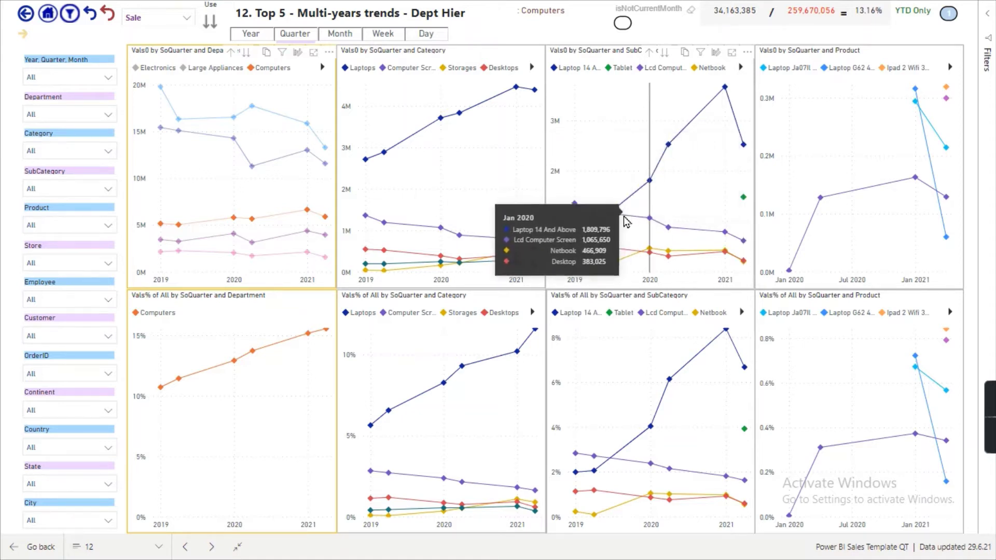
pyautogui.moveTo(668, 150)
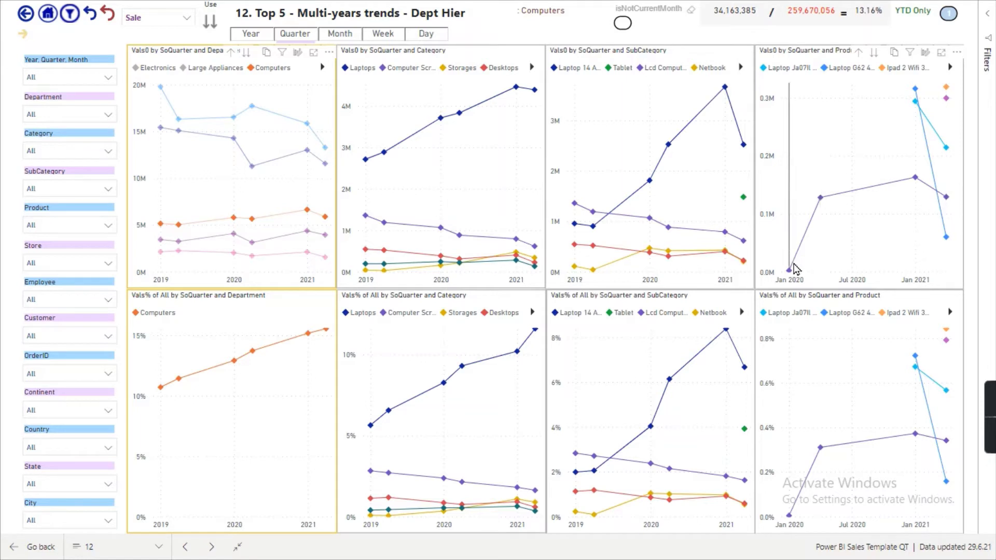
# Examine the quarterly sales trends of the top Computers products, and clear the department filter
pyautogui.moveTo(946, 198)
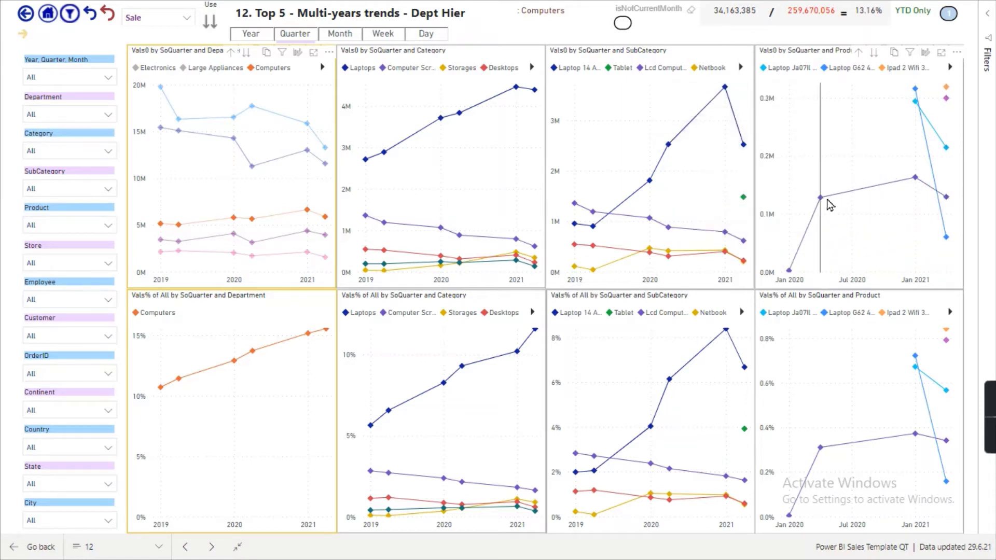
pyautogui.moveTo(834, 202)
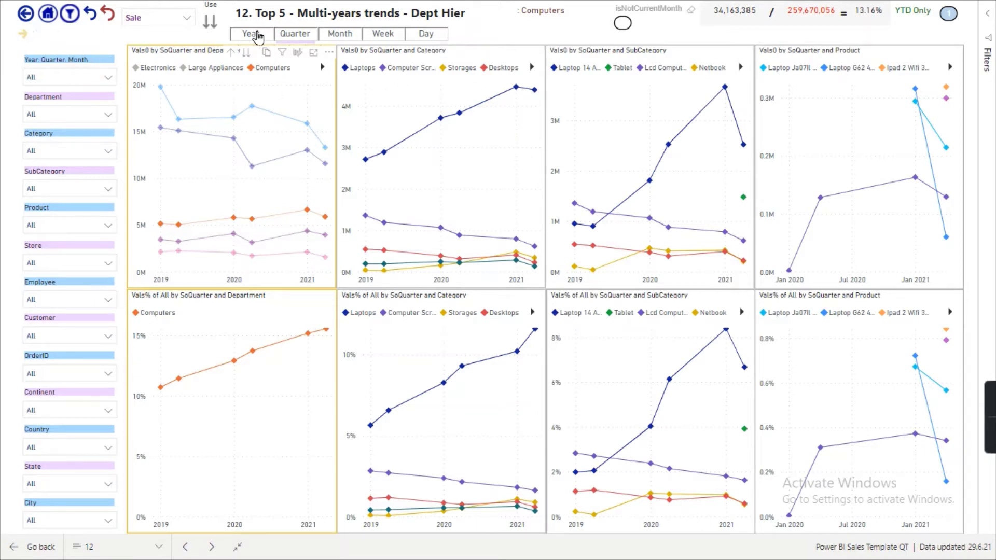
pyautogui.click(90, 16)
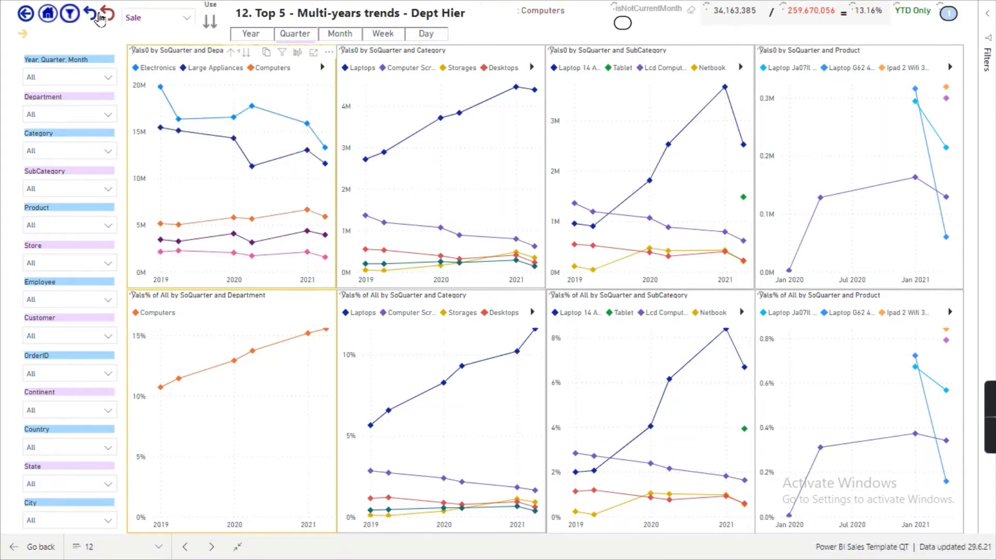
pyautogui.click(93, 18)
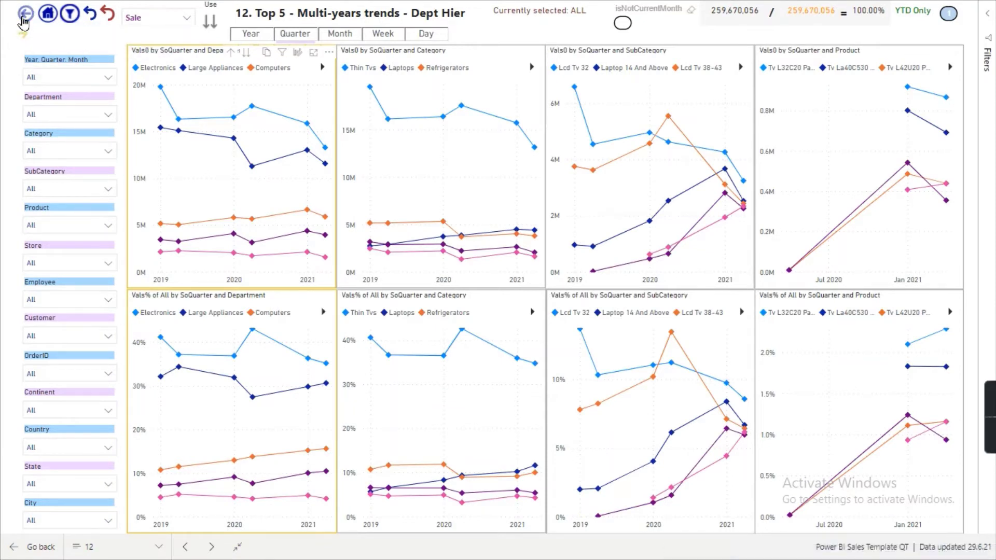
# Return to the question index and open ranking page 12b to examine the top five stores, employees and customers over time
pyautogui.click(24, 21)
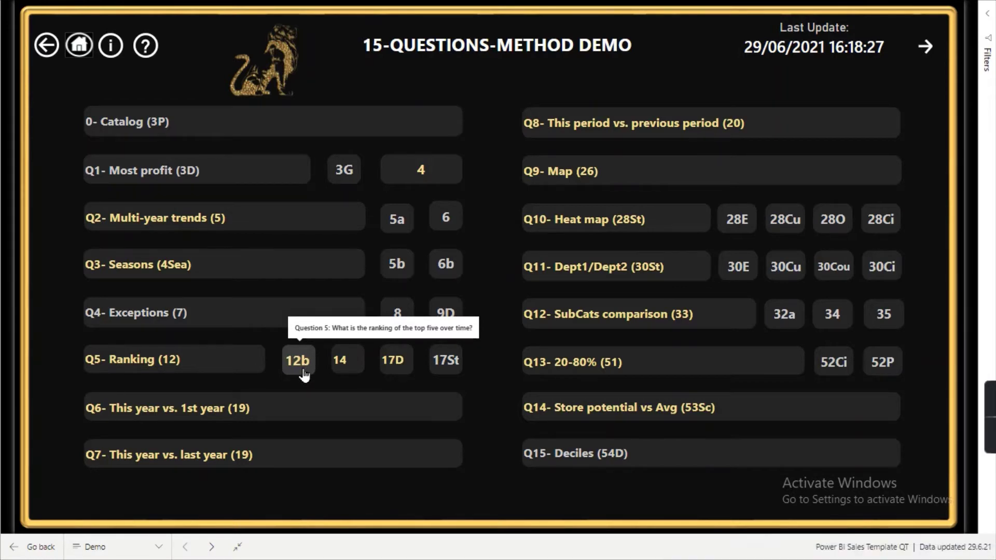
pyautogui.click(298, 361)
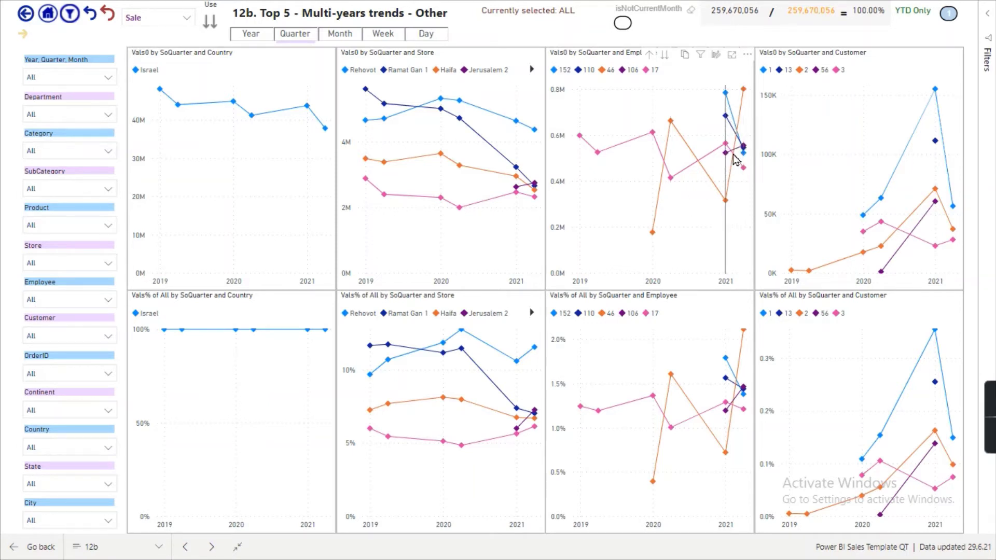
# Examine the quarterly sales trends of the top five employees and customers on page 12b, comparing the 2021 points
pyautogui.moveTo(737, 272)
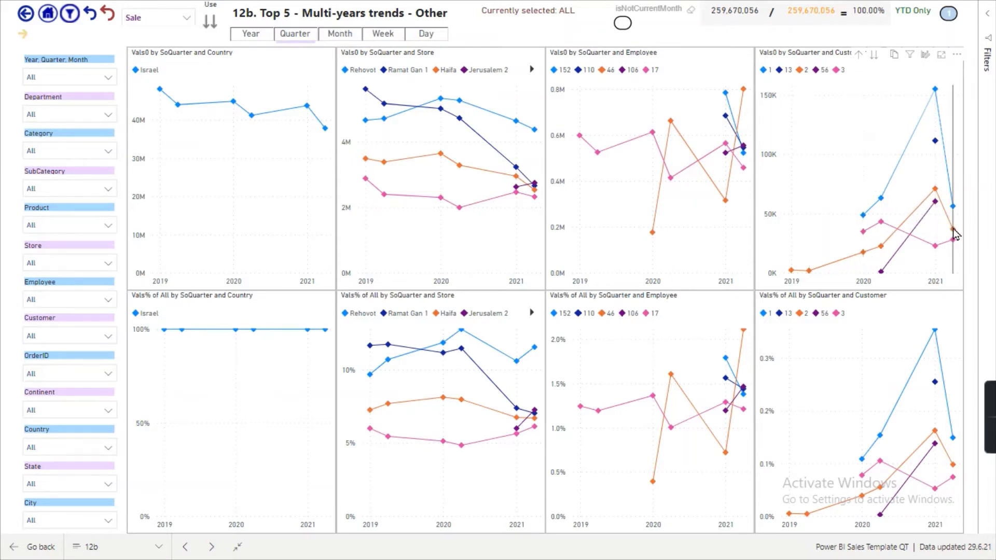
pyautogui.moveTo(955, 234)
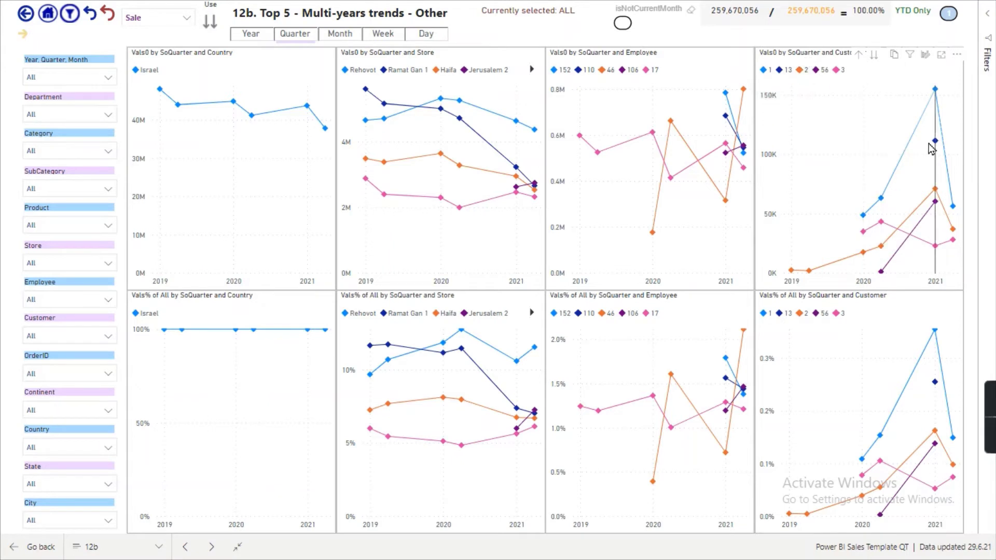
pyautogui.moveTo(936, 146)
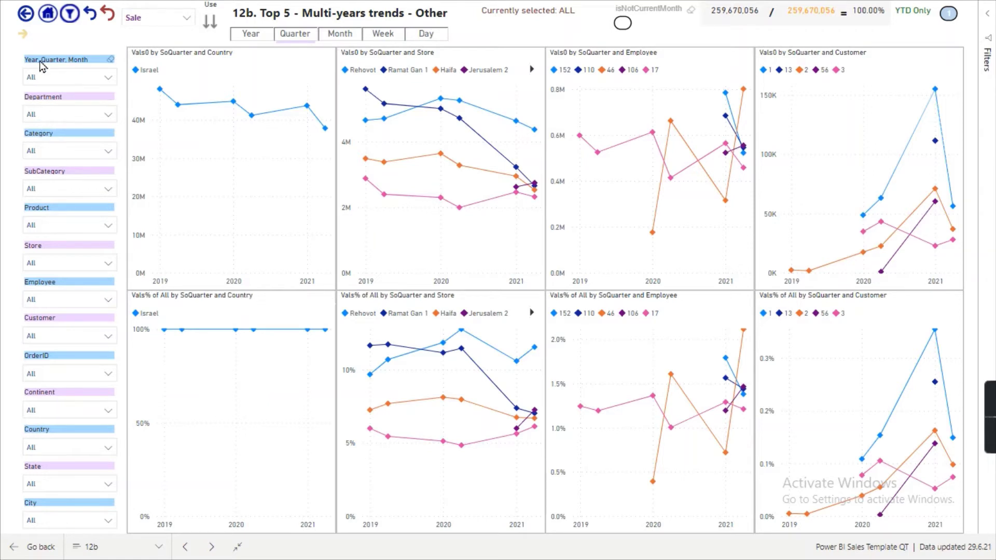
# Return to the question index, open ranking page 14 and examine how the stores' yearly sales ranking shifts from 2019 to 2021
pyautogui.click(26, 17)
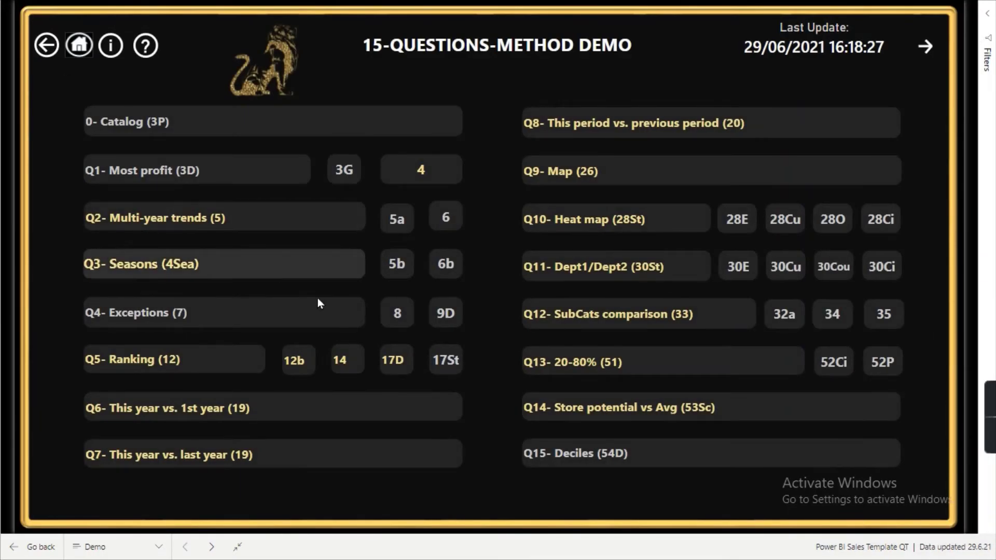
pyautogui.click(351, 370)
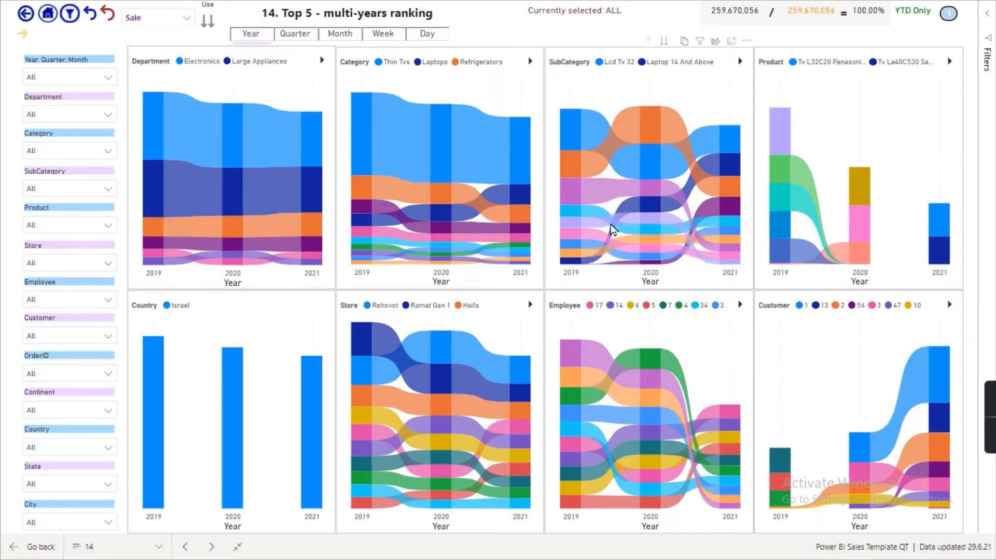
pyautogui.moveTo(733, 170)
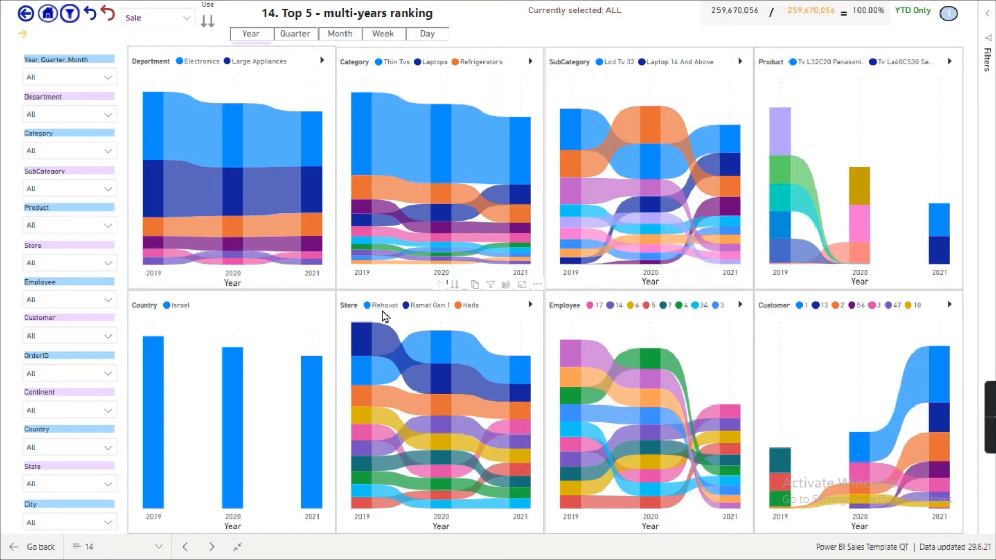
pyautogui.moveTo(363, 337)
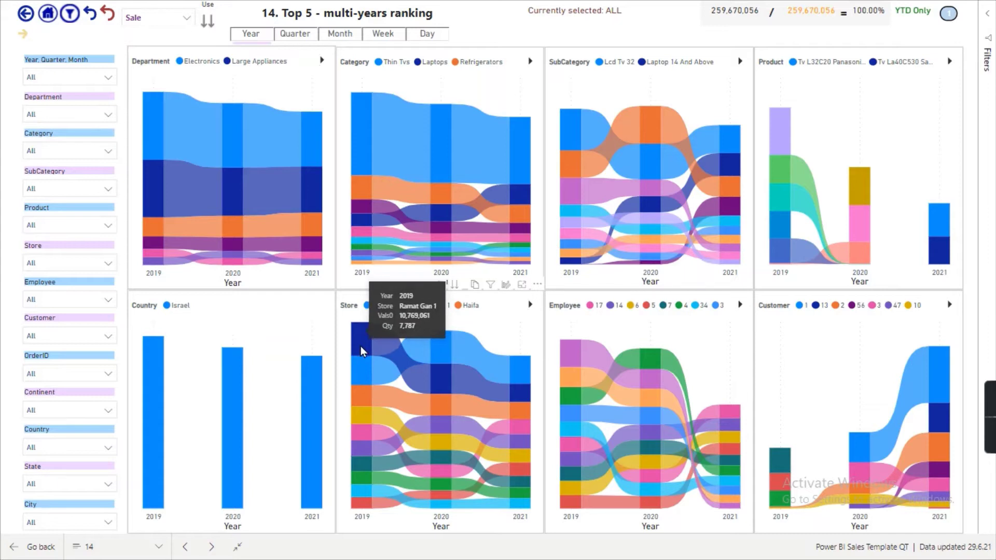
pyautogui.moveTo(397, 363)
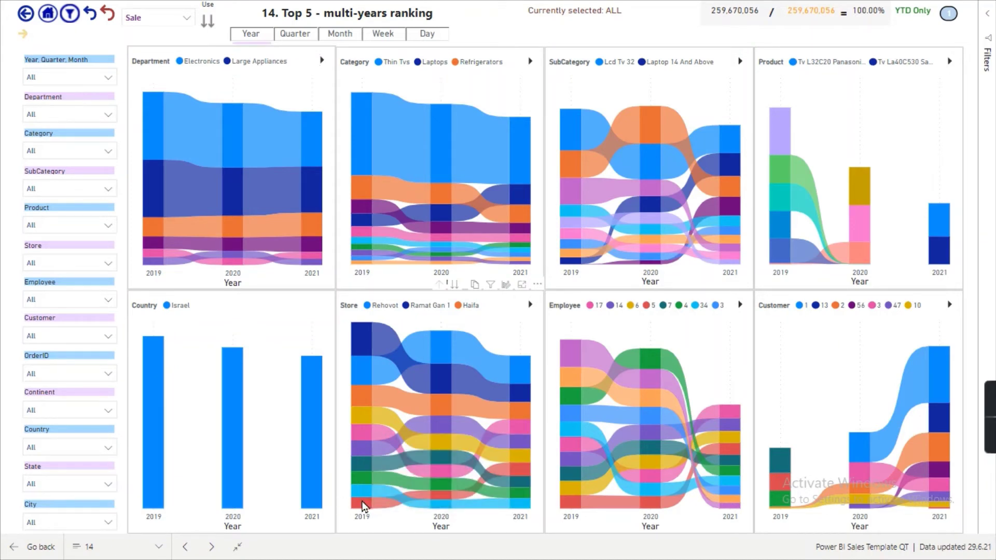
pyautogui.moveTo(363, 506)
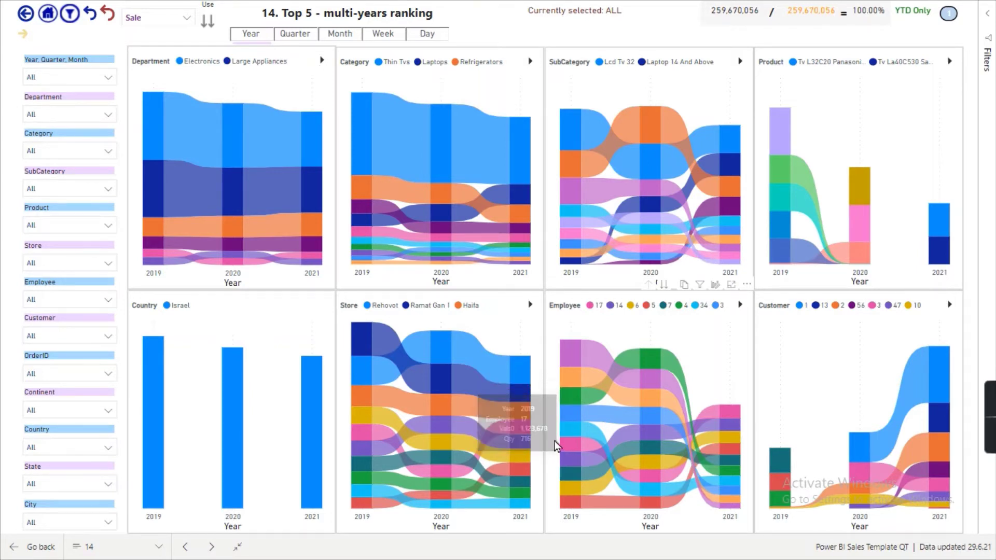
# Examine the yearly ranking of the top employees and customers in the page 14 ribbon charts
pyautogui.moveTo(570, 464)
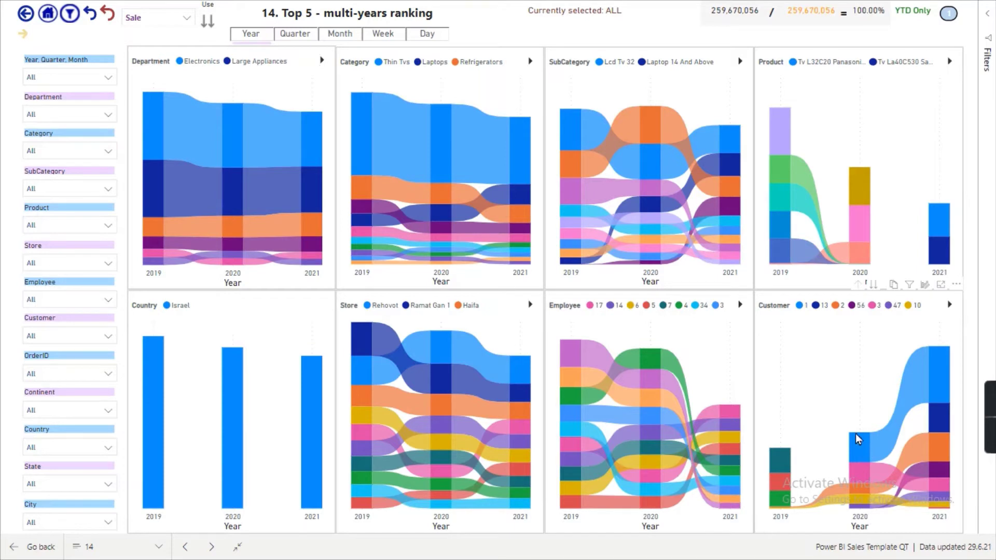
pyautogui.moveTo(858, 503)
pyautogui.moveTo(781, 464)
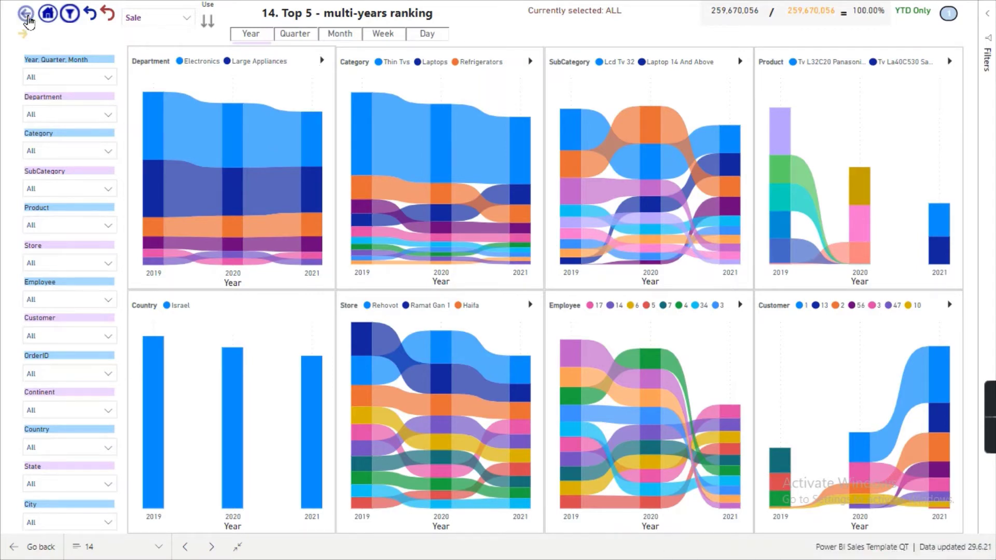
# Return to the question index, open bubble chart page 17D and review the measures available for its X axis and value axis
pyautogui.click(27, 15)
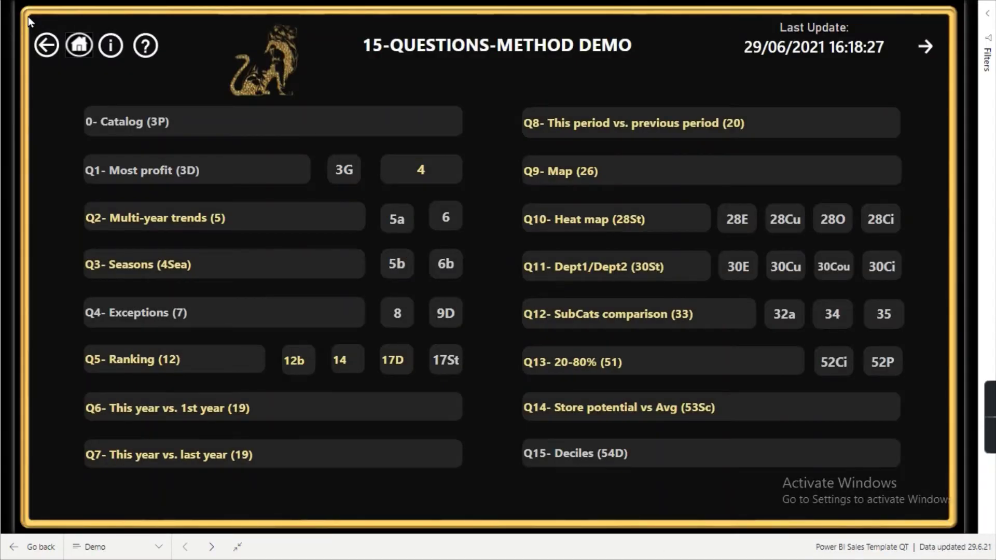
pyautogui.click(397, 371)
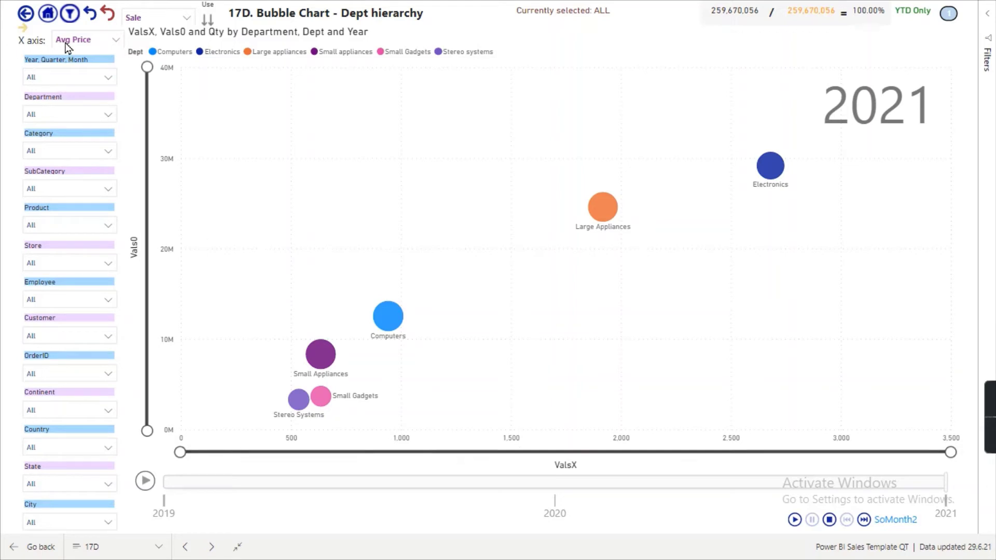
pyautogui.click(93, 44)
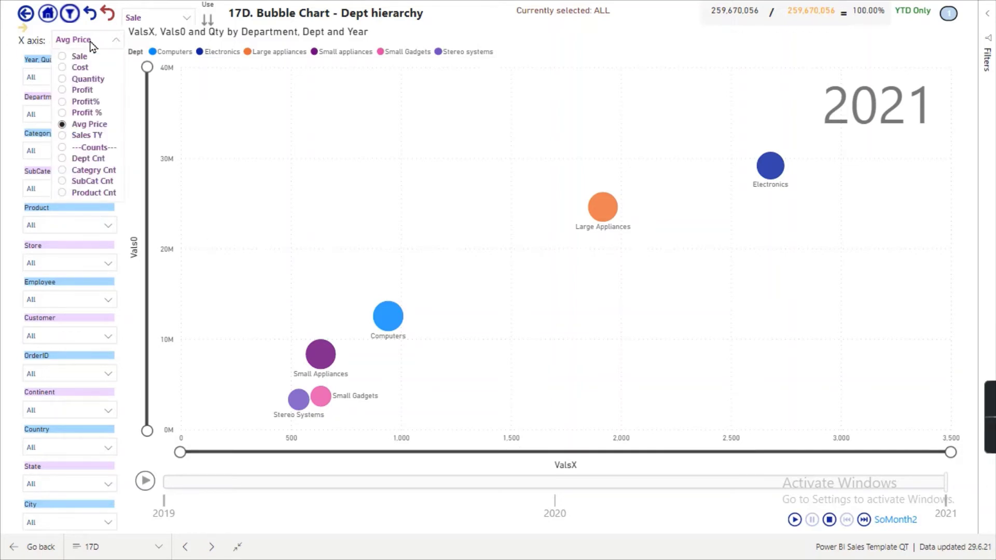
pyautogui.click(92, 44)
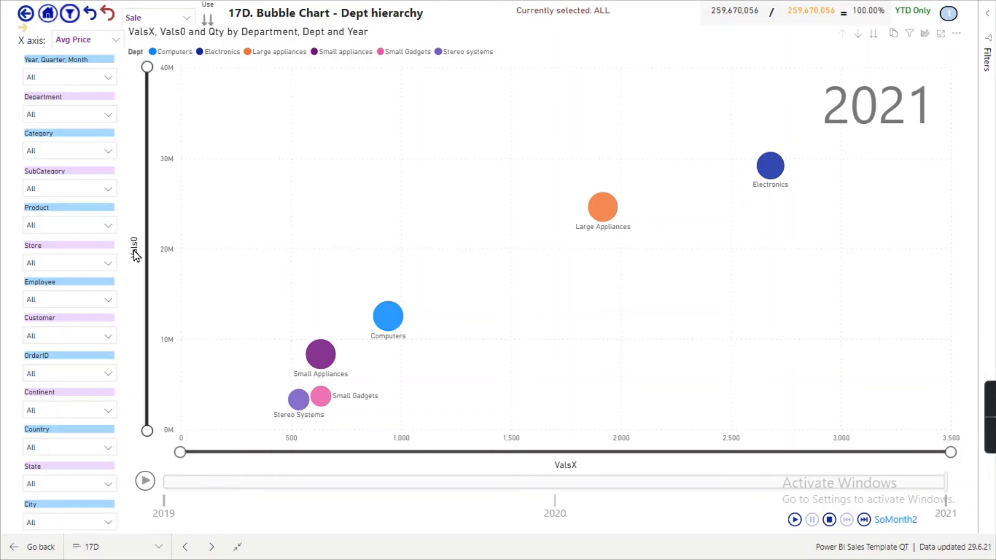
pyautogui.click(162, 22)
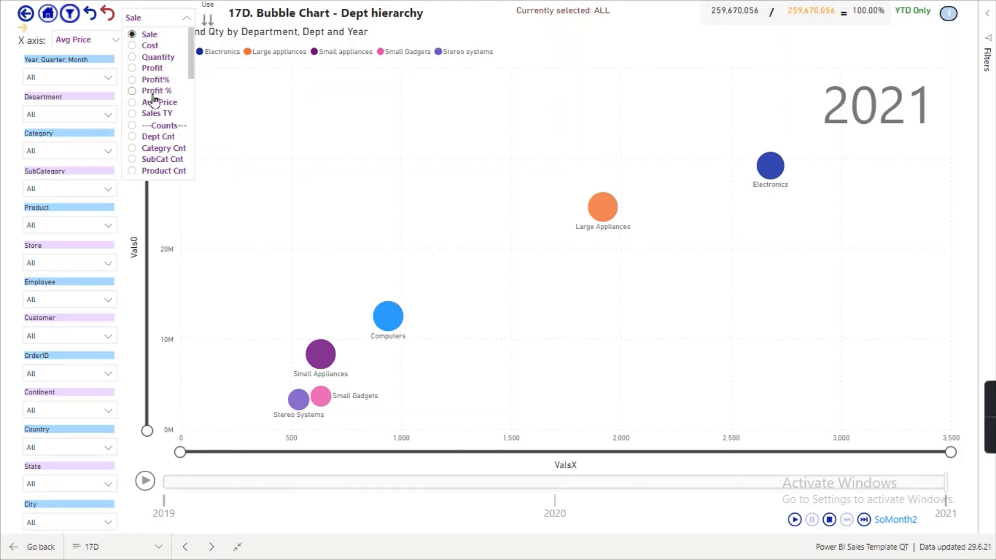
pyautogui.click(330, 115)
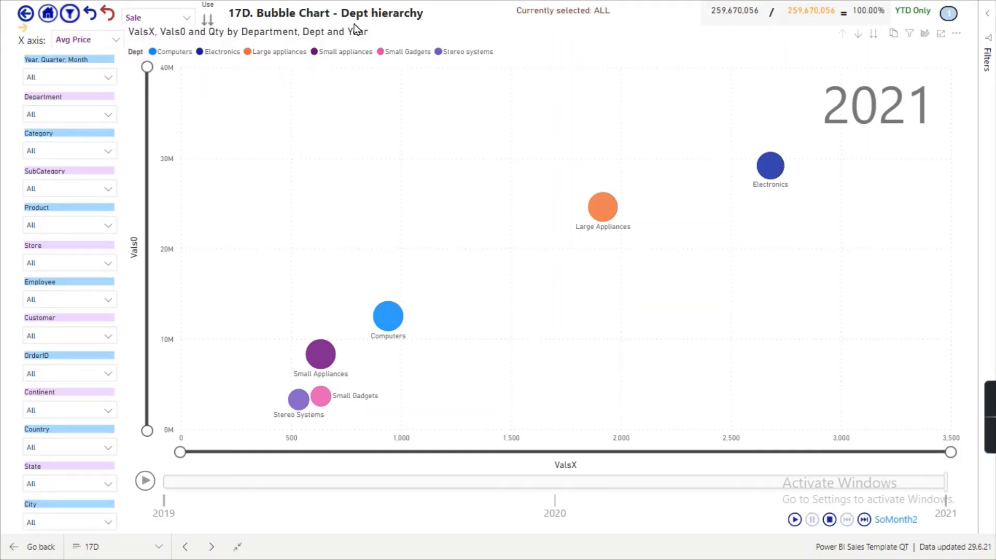
# Select the Electronics bubble and examine its sales, average price and quantity along the path from 2019 to 2021
pyautogui.click(775, 170)
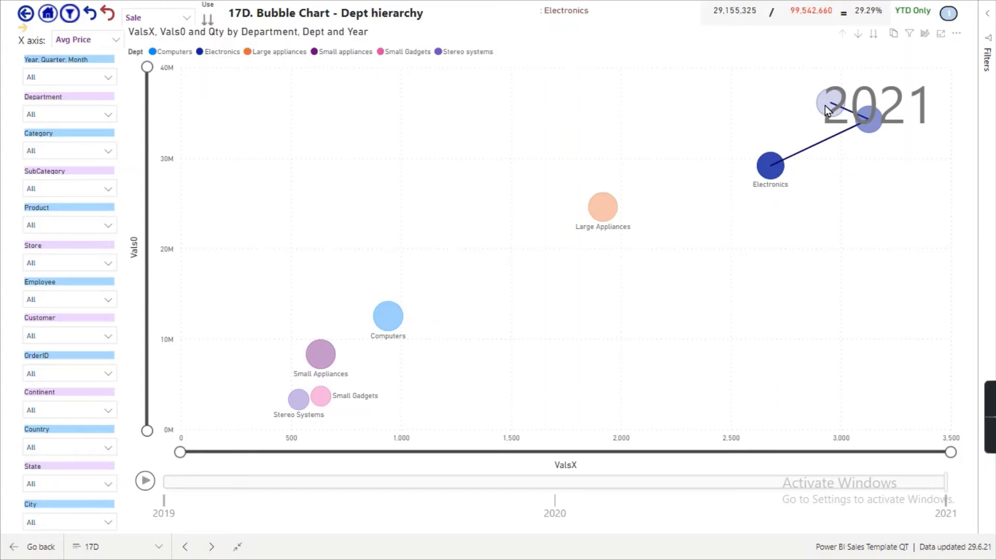
pyautogui.moveTo(826, 103)
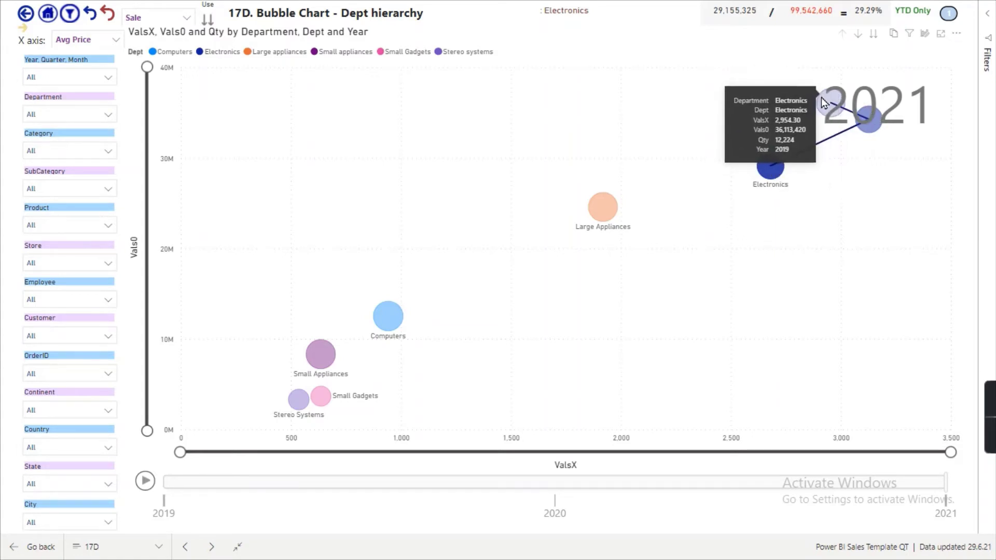
pyautogui.moveTo(771, 171)
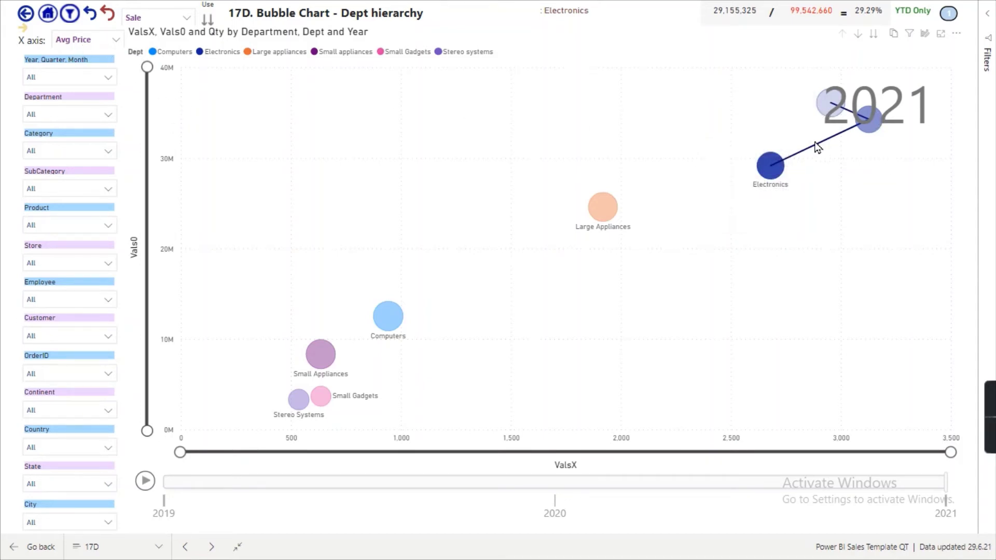
pyautogui.moveTo(874, 124)
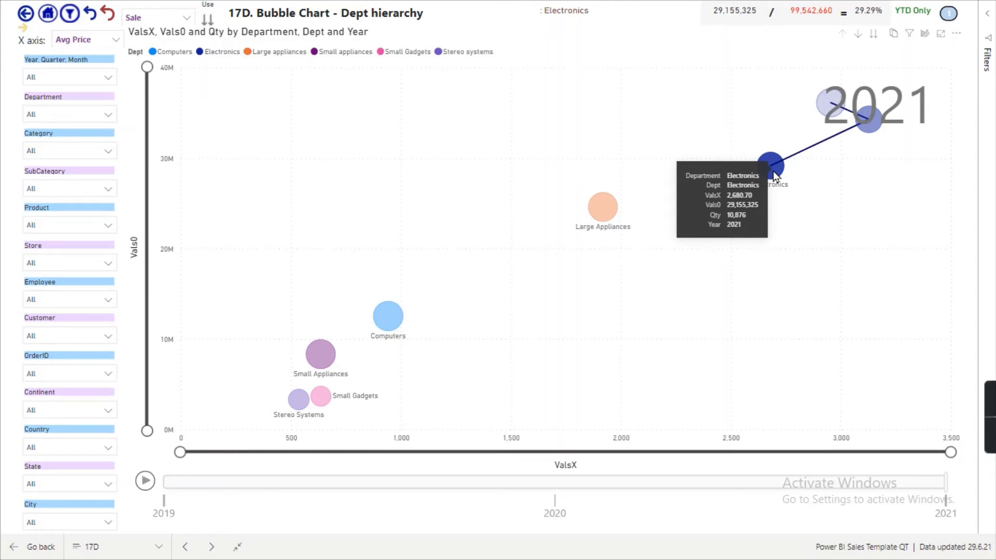
pyautogui.moveTo(830, 83)
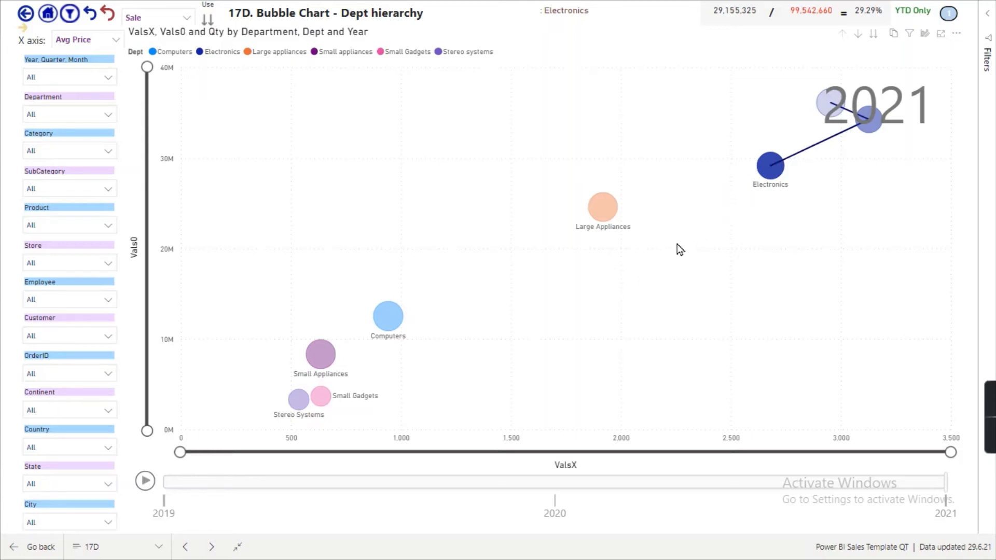
# Trace the yearly path of the Large Appliances bubble, compare it with the Electronics path, and clear the bubble selection
pyautogui.click(602, 210)
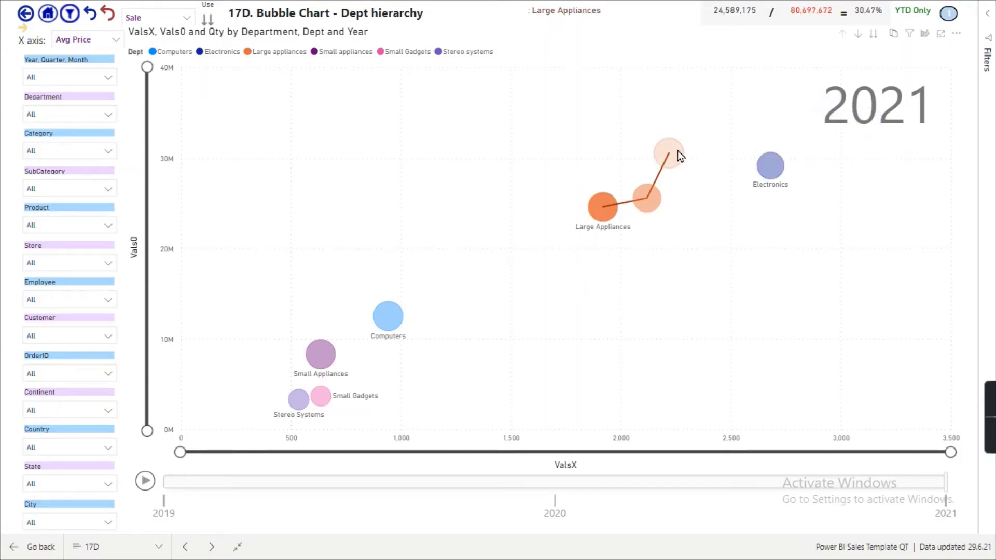
pyautogui.moveTo(673, 153)
pyautogui.click(772, 167)
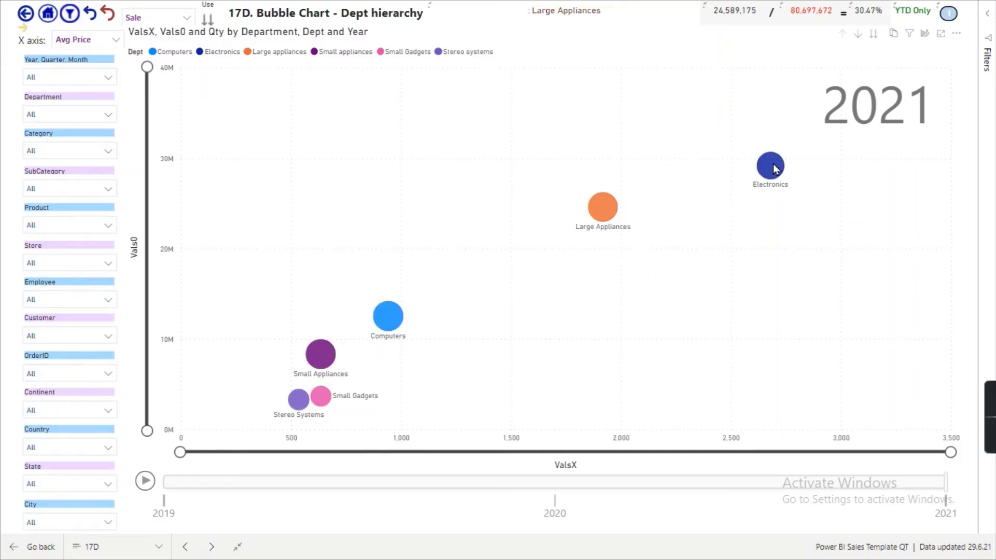
pyautogui.click(772, 167)
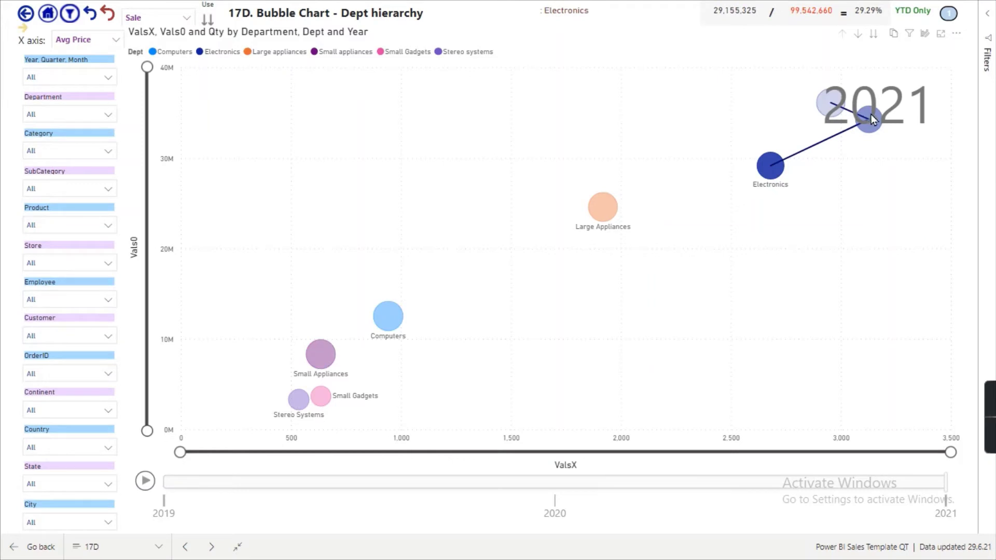
pyautogui.moveTo(872, 120)
pyautogui.click(483, 301)
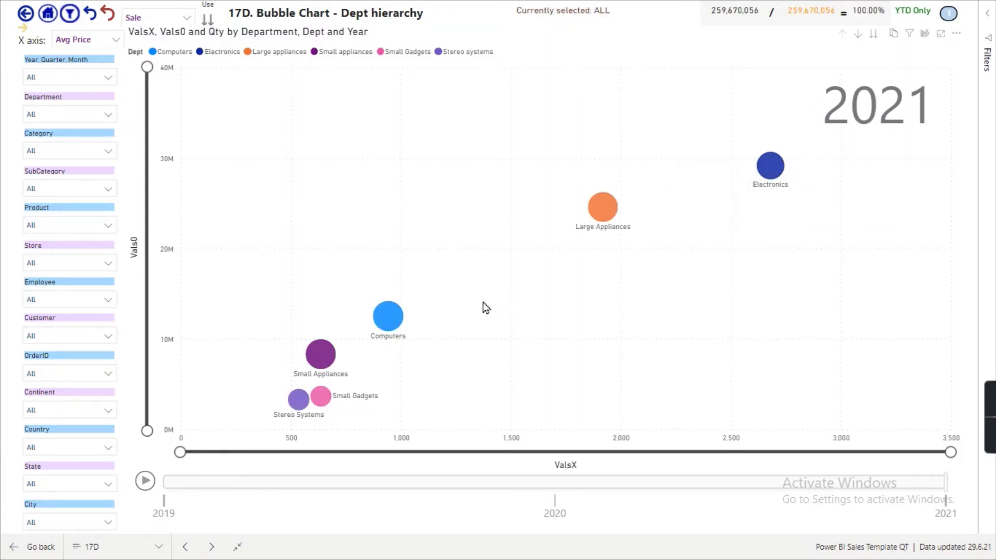
# Compare the yearly paths of the Computers, Large Appliances and Electronics bubbles, revisit Computers, and clear the selection
pyautogui.click(396, 319)
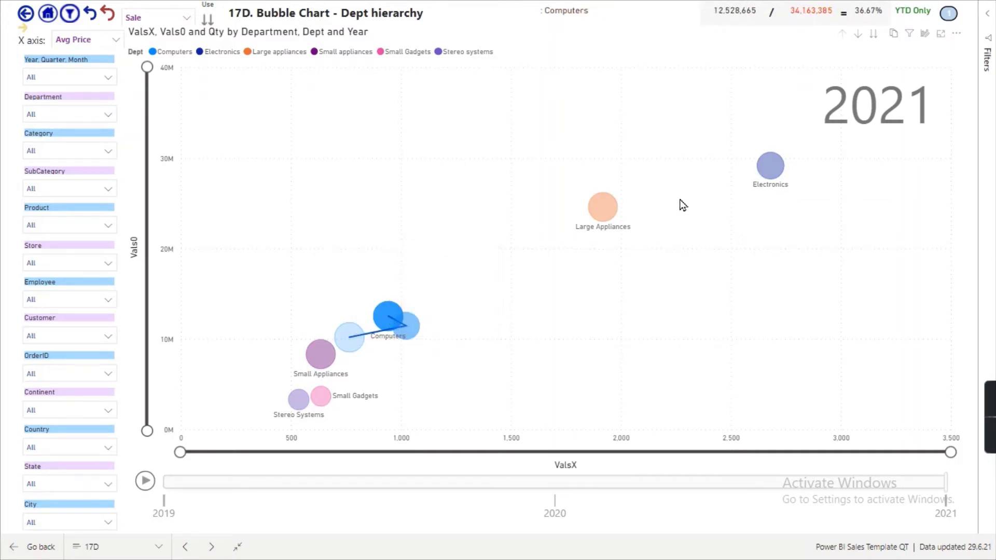
pyautogui.click(593, 209)
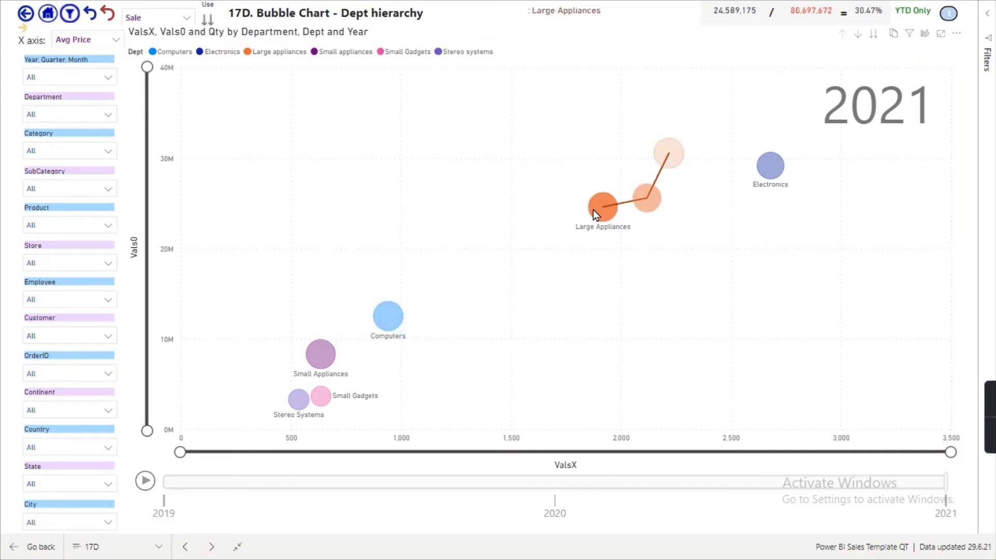
pyautogui.click(776, 166)
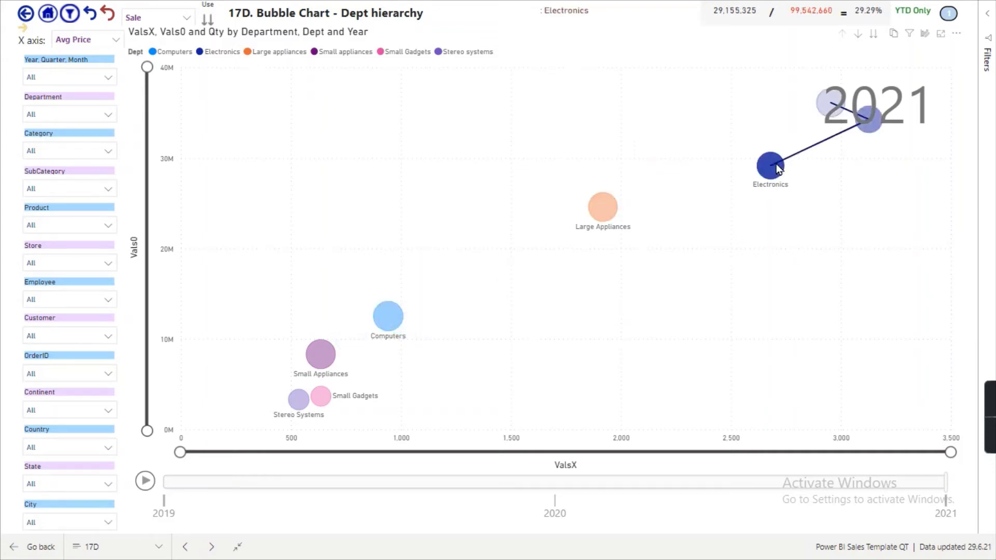
pyautogui.click(778, 245)
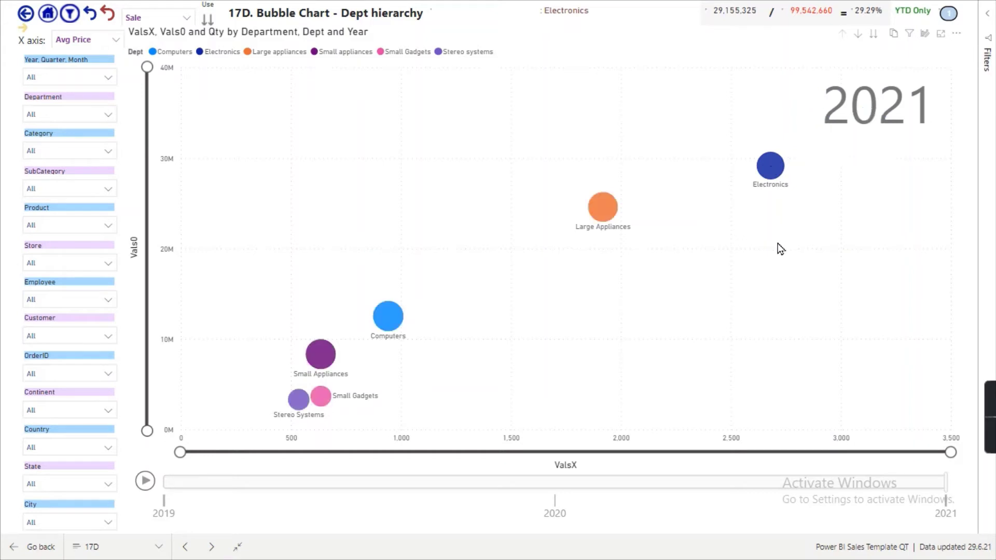
pyautogui.click(389, 317)
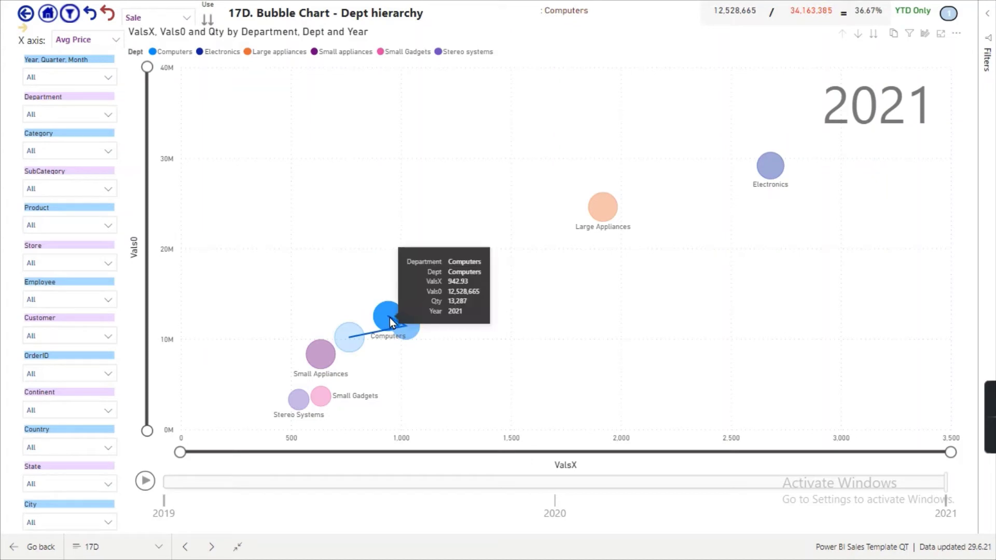
pyautogui.click(389, 317)
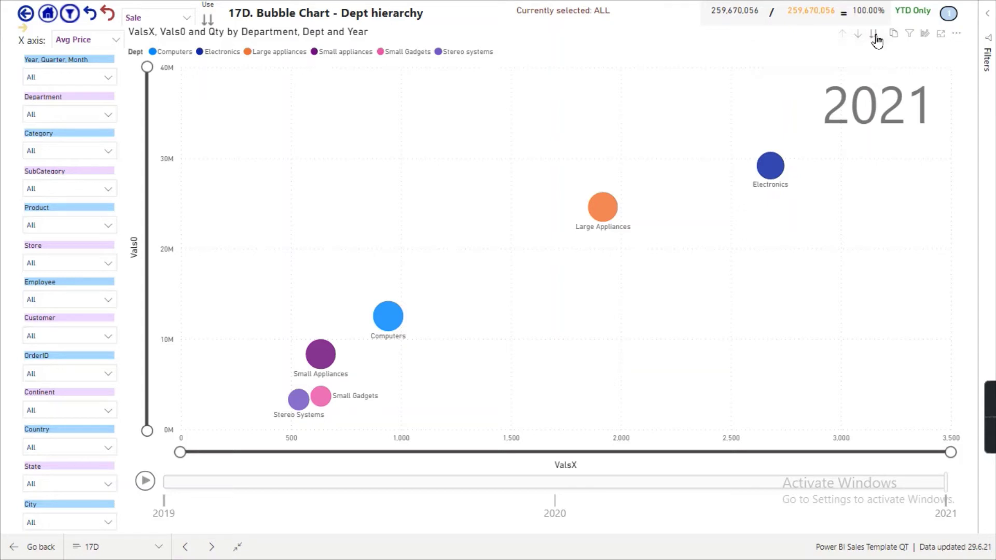
# Bring the bubble chart down to the category level and examine the yearly path of Laptops from its 2019 bubble
pyautogui.click(874, 36)
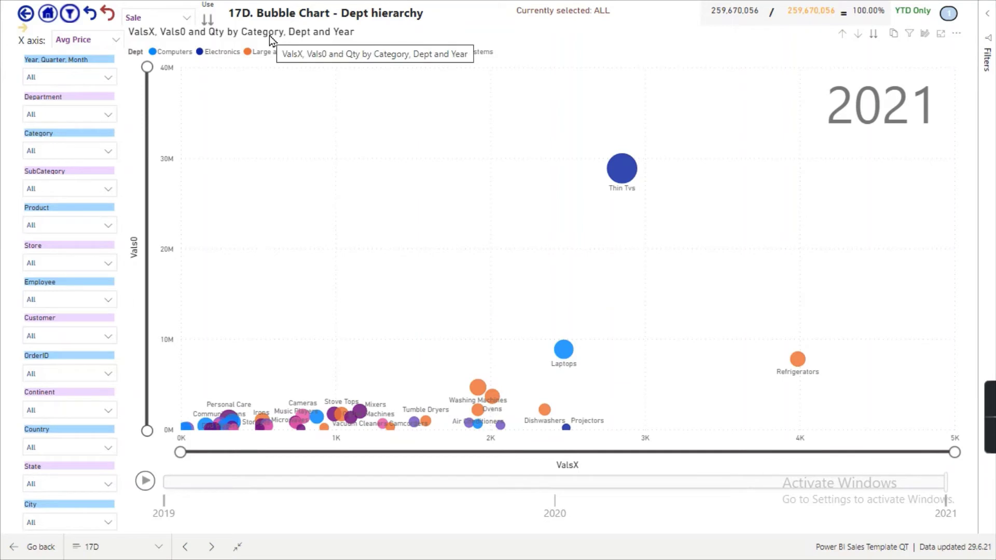
pyautogui.click(562, 357)
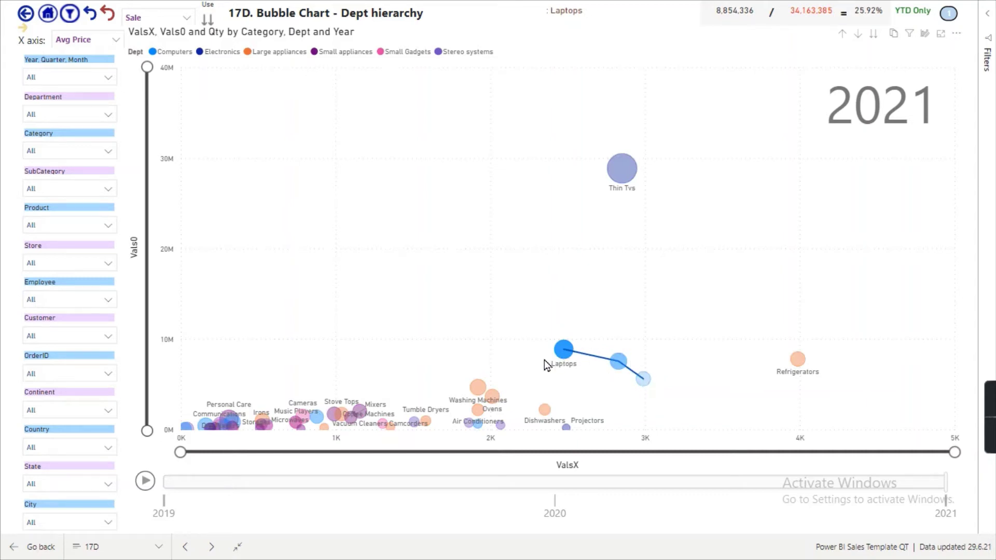
pyautogui.moveTo(644, 383)
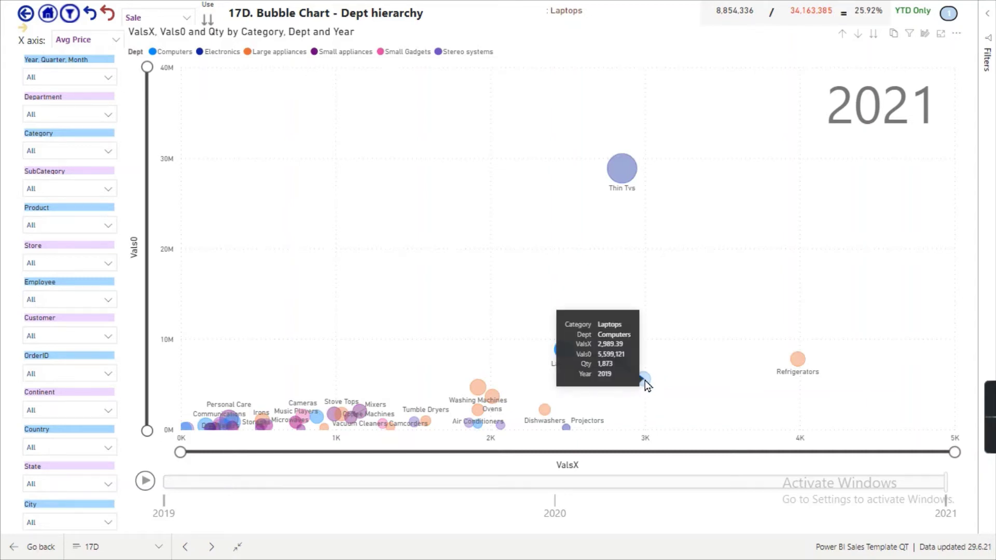
# Bring the bubble chart down to the subcategory level, examine the yearly path of Laptop 14 And Above, and clear the selection
pyautogui.click(875, 38)
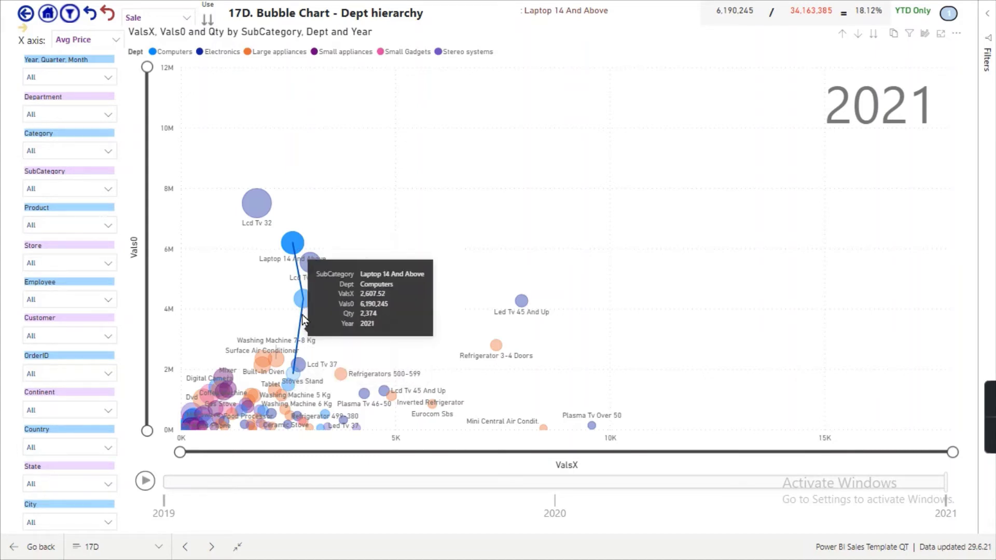
pyautogui.moveTo(297, 246)
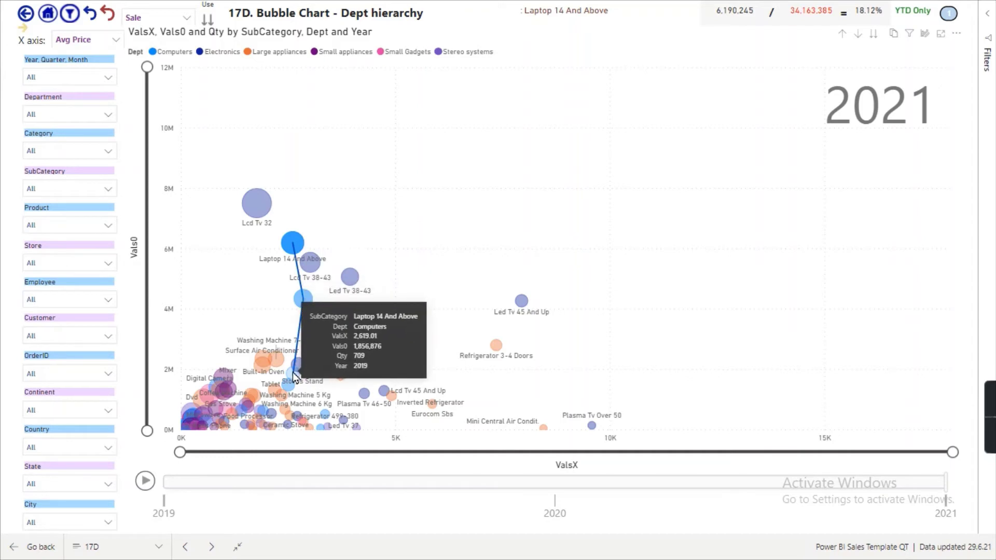
pyautogui.moveTo(302, 307)
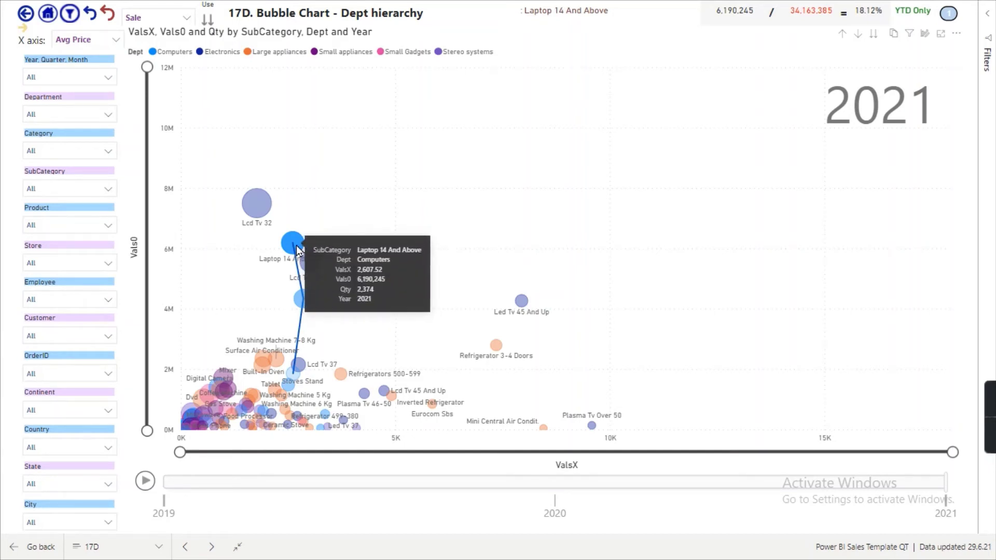
pyautogui.click(145, 481)
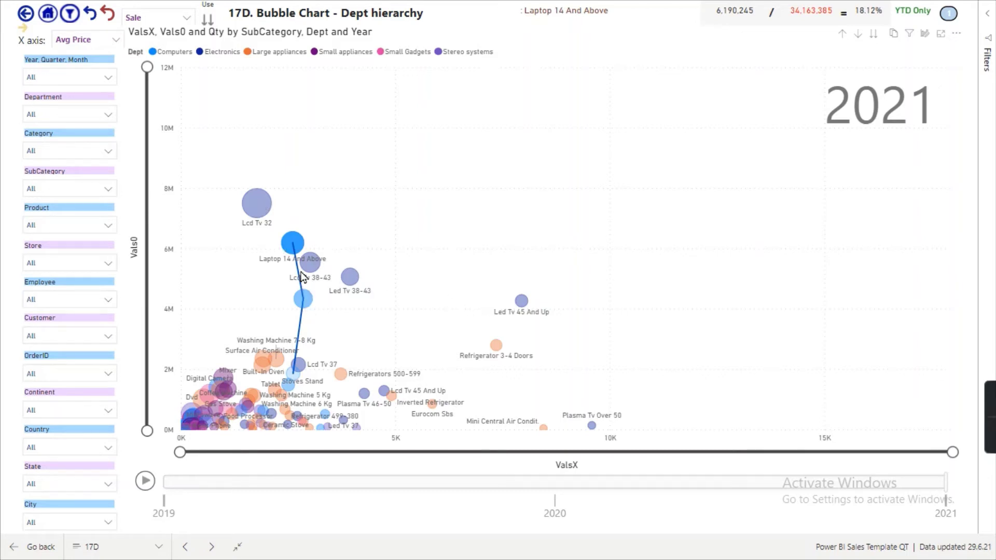
pyautogui.moveTo(297, 243)
pyautogui.click(310, 219)
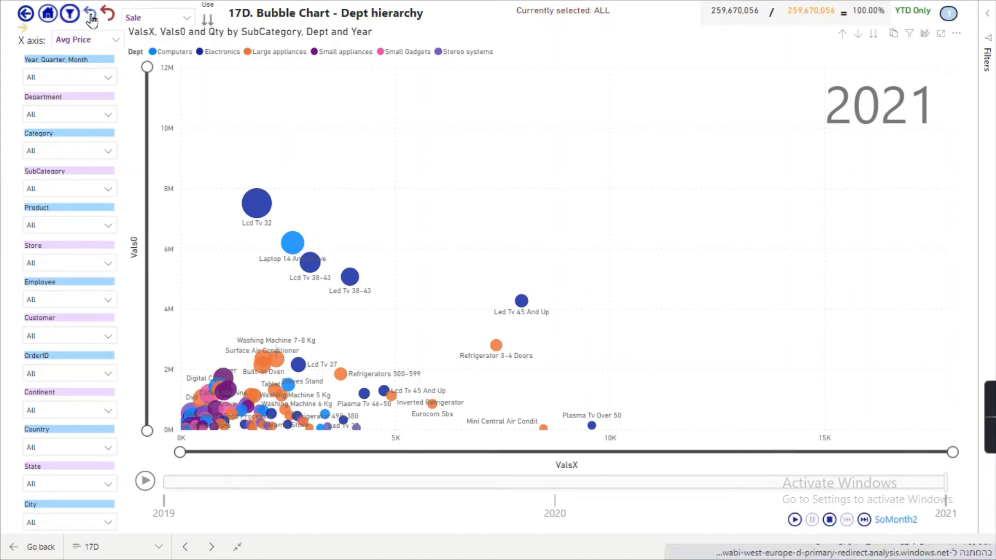
# Open the Q6 page comparing this year with the first year and examine its monthly comparison chart for January to June 2021
pyautogui.click(90, 17)
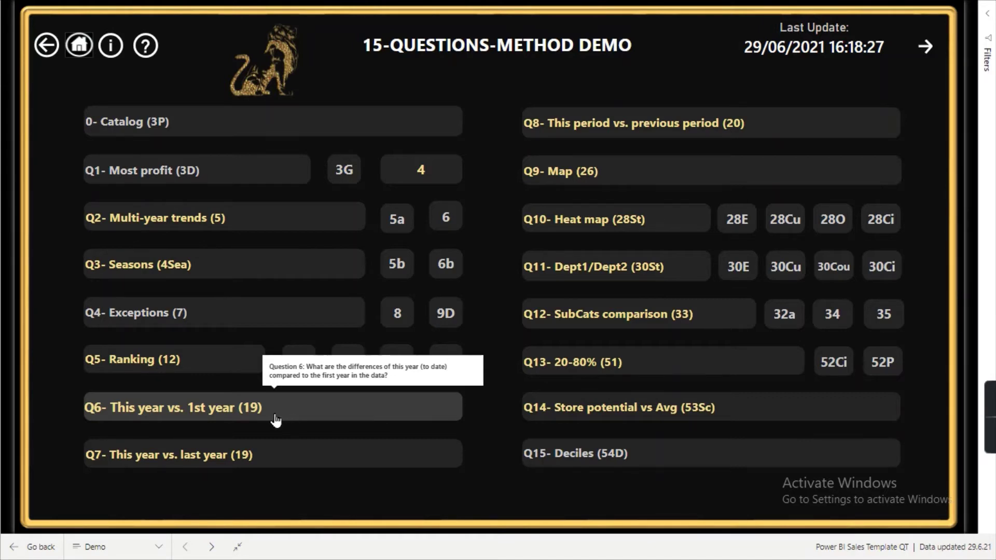
pyautogui.click(293, 415)
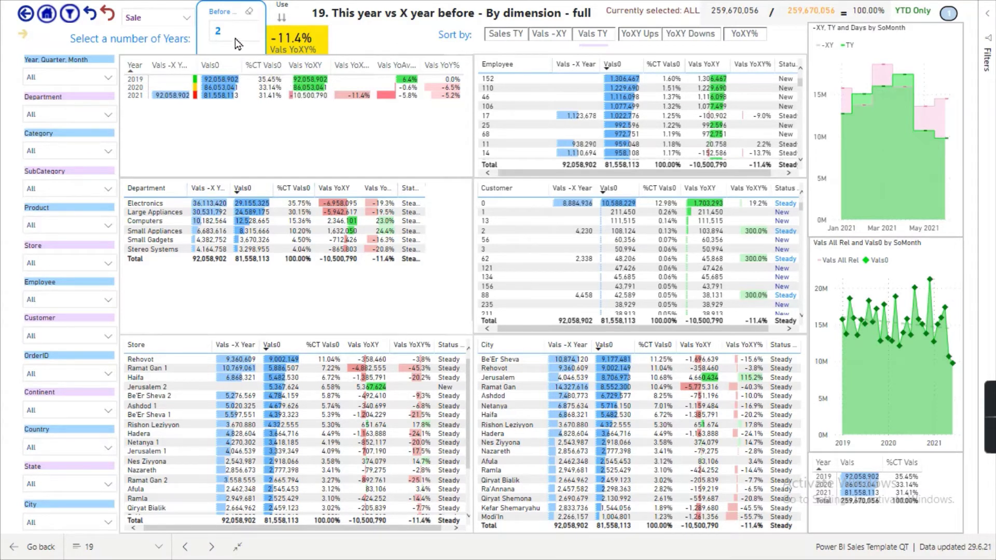
pyautogui.doubleClick(221, 32)
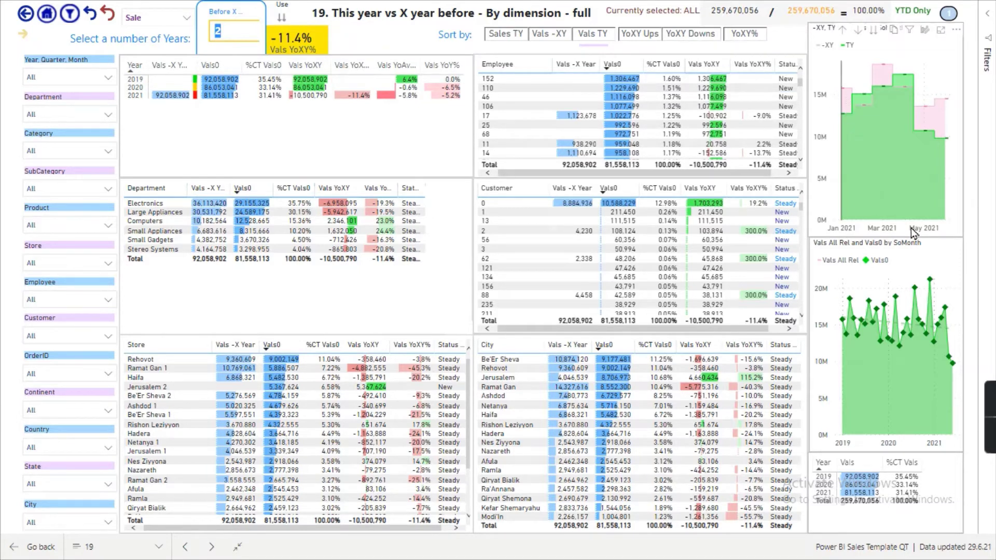
pyautogui.moveTo(840, 230)
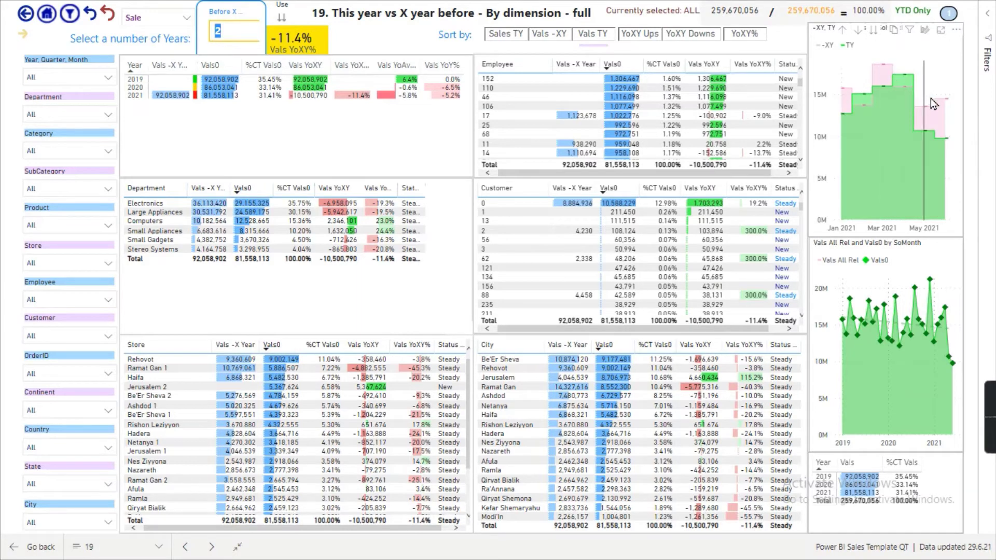
pyautogui.moveTo(943, 107)
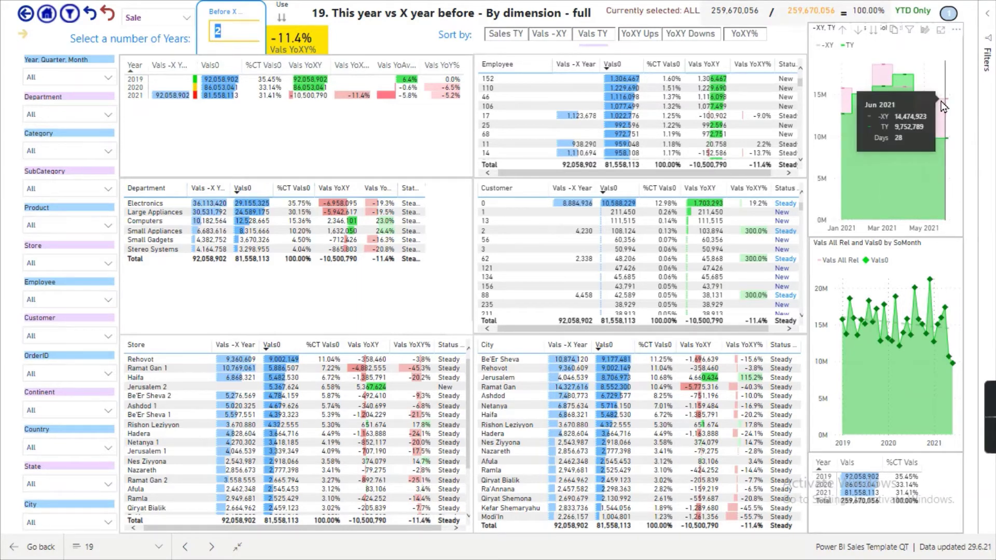
pyautogui.moveTo(851, 92)
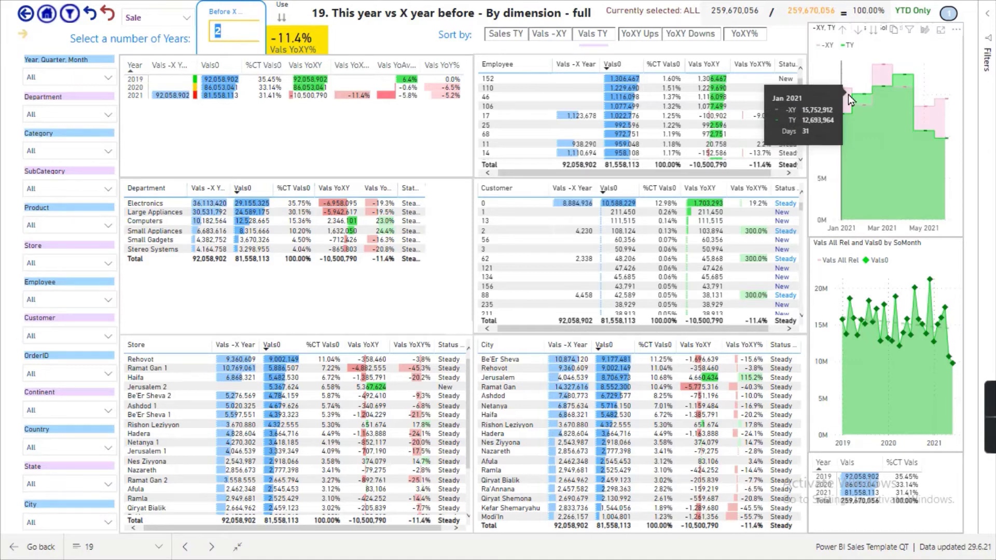
pyautogui.moveTo(864, 110)
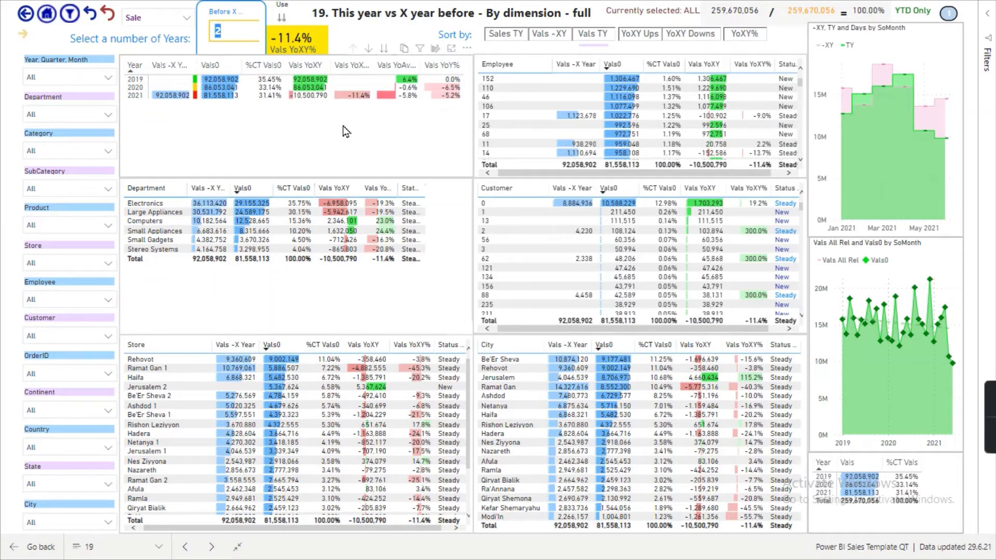
# Filter the comparison page by the Electronics department and by Computers to compare both with two years before, and clear the filter
pyautogui.click(161, 202)
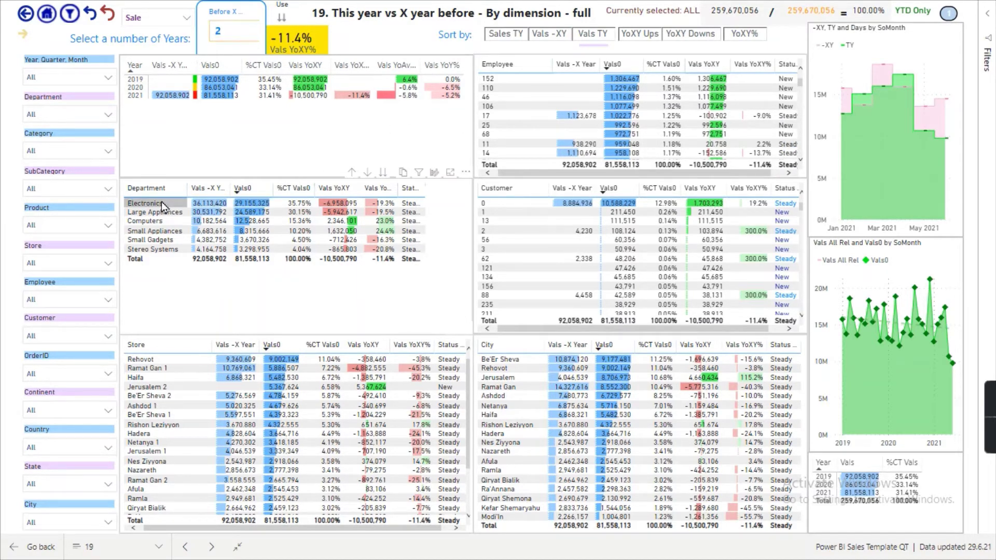
pyautogui.click(160, 202)
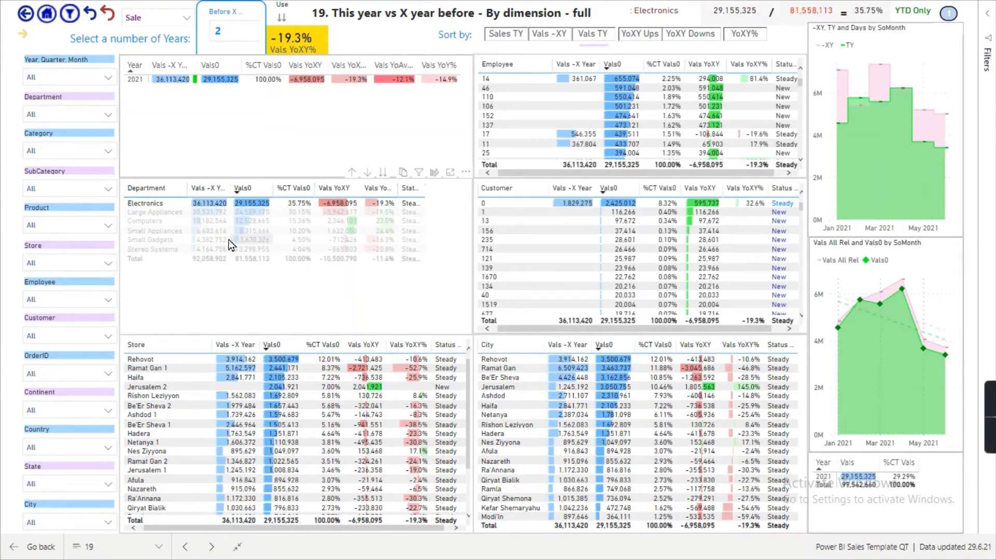
pyautogui.click(156, 221)
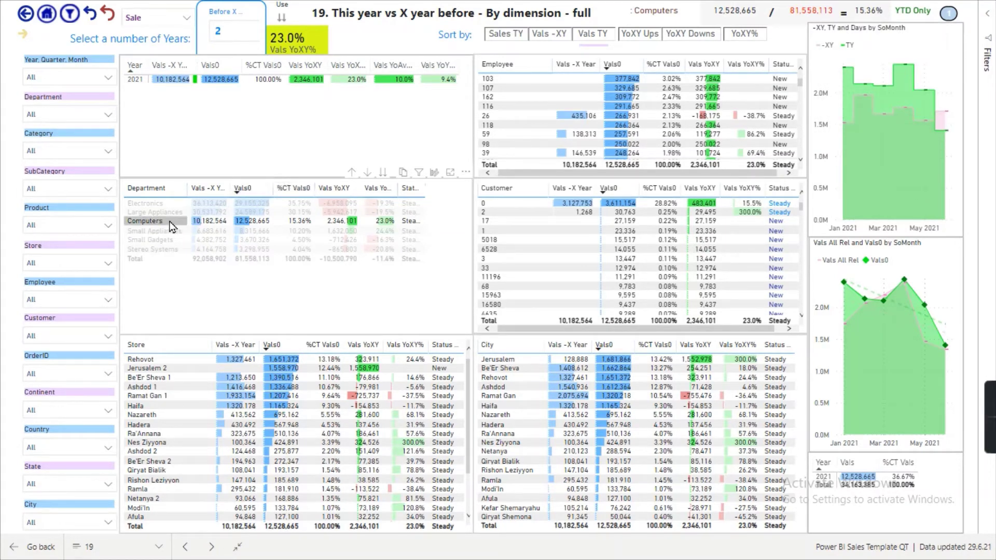
pyautogui.click(181, 308)
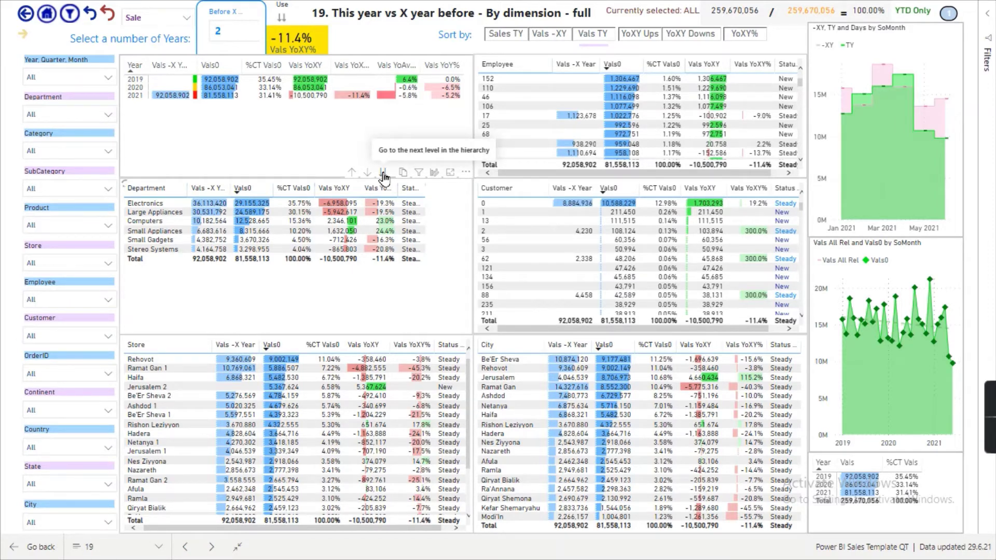
# Drill the department table down through categories to subcategories, examining Laptops and Laptop 14 And Above, and clear the selection
pyautogui.click(384, 174)
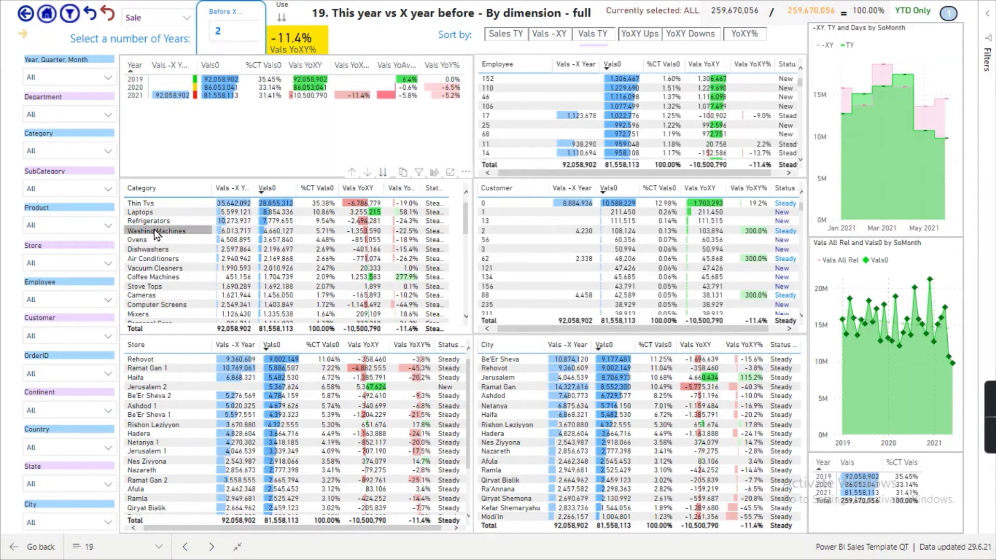
pyautogui.click(152, 213)
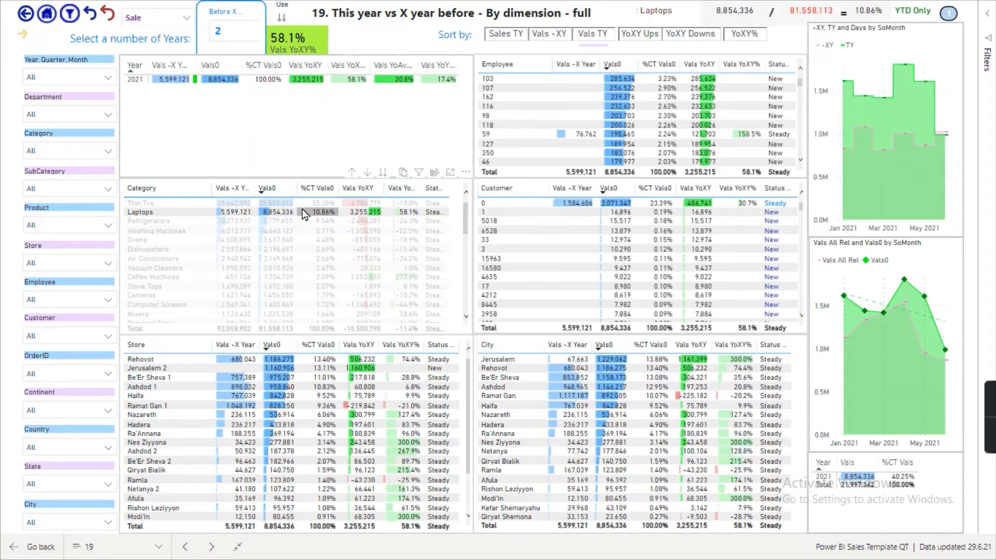
pyautogui.click(384, 173)
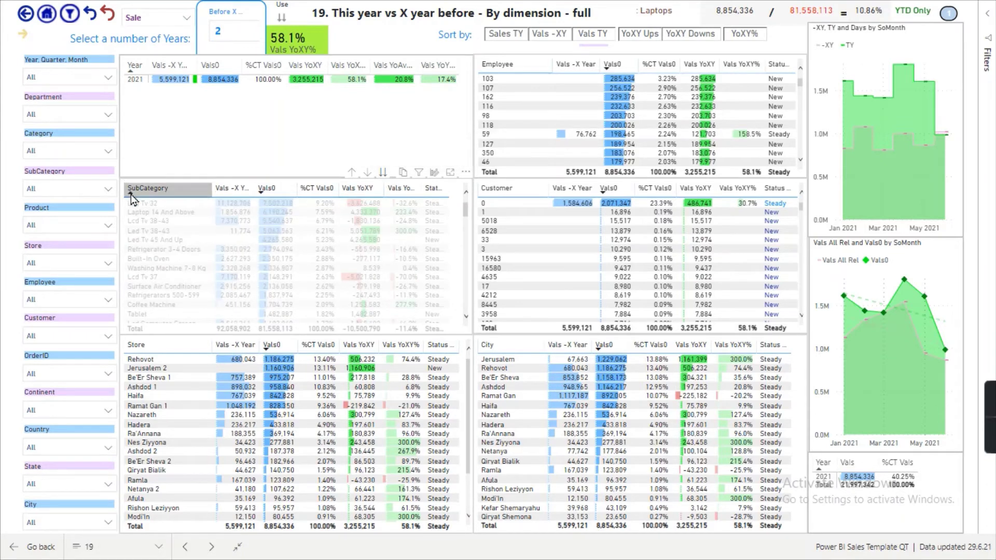
pyautogui.click(166, 214)
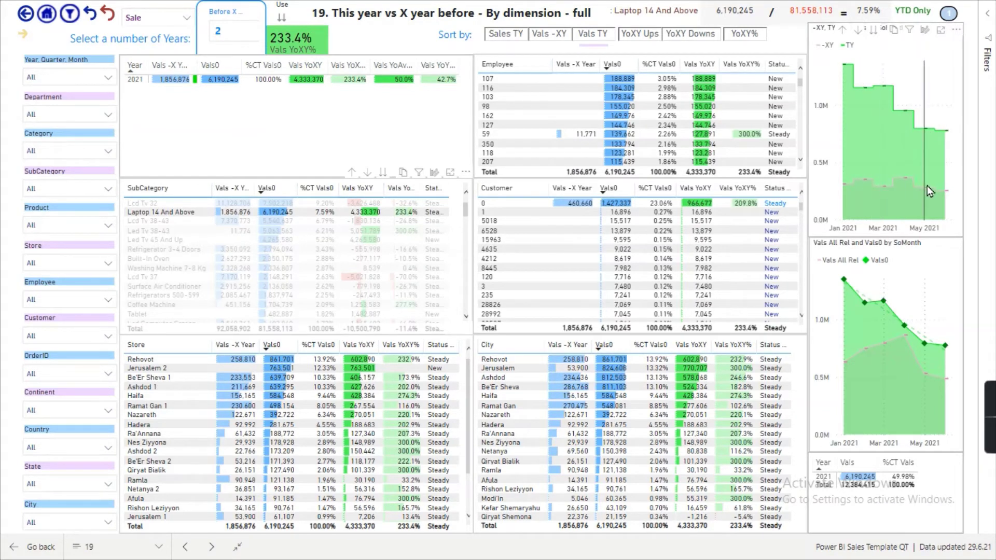
pyautogui.moveTo(924, 192)
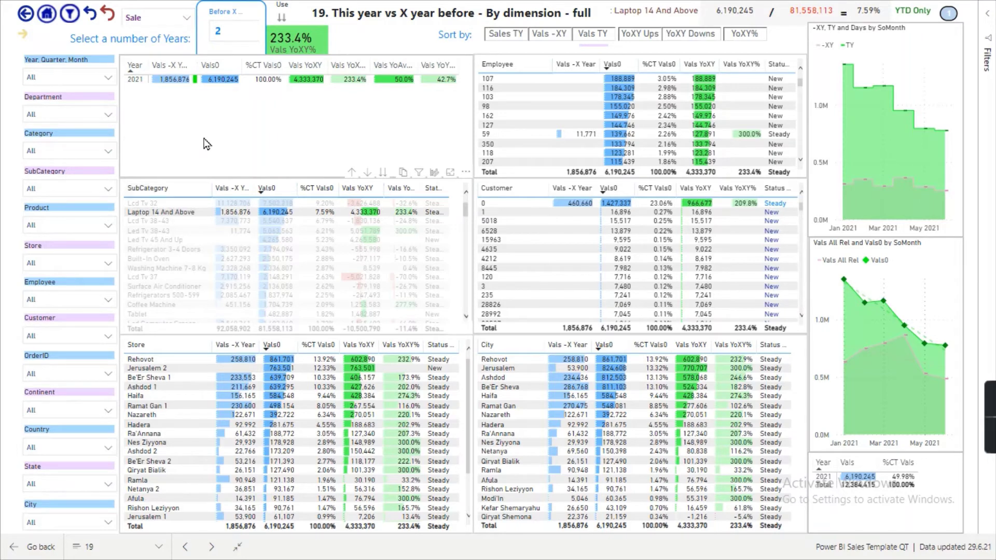
pyautogui.click(186, 179)
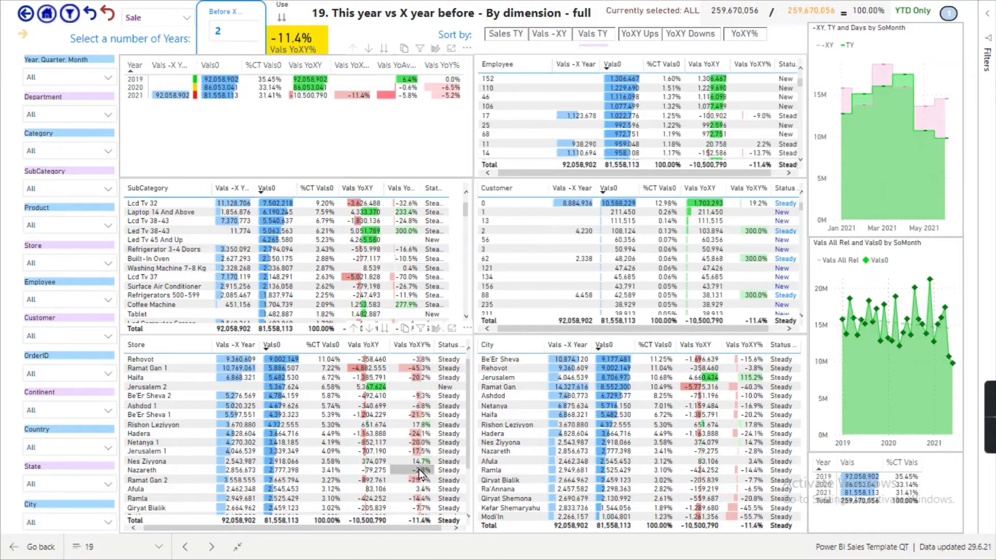
# Open the Q7 page comparing this year with last year from the question menu and set the number of years to 1
pyautogui.click(27, 14)
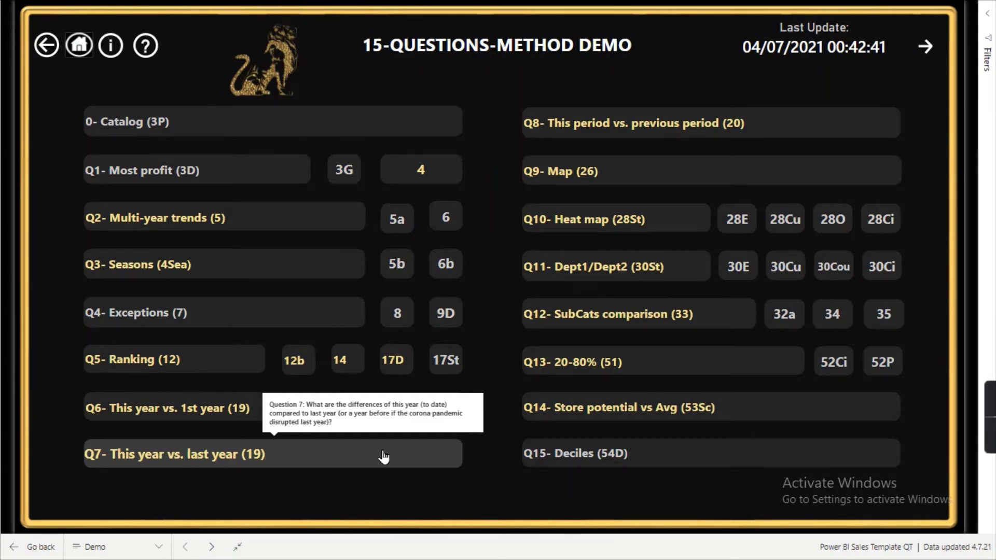
pyautogui.click(299, 462)
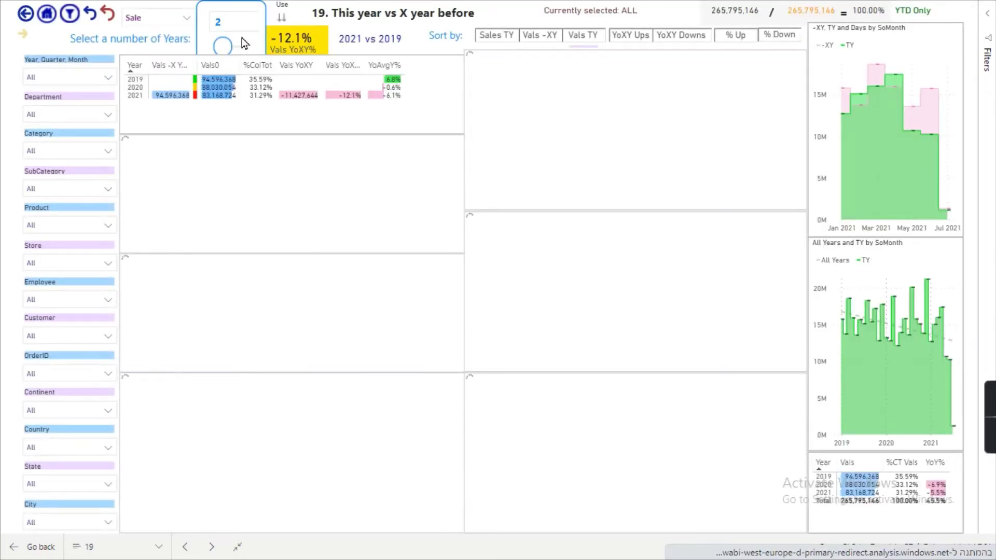
pyautogui.write('1')
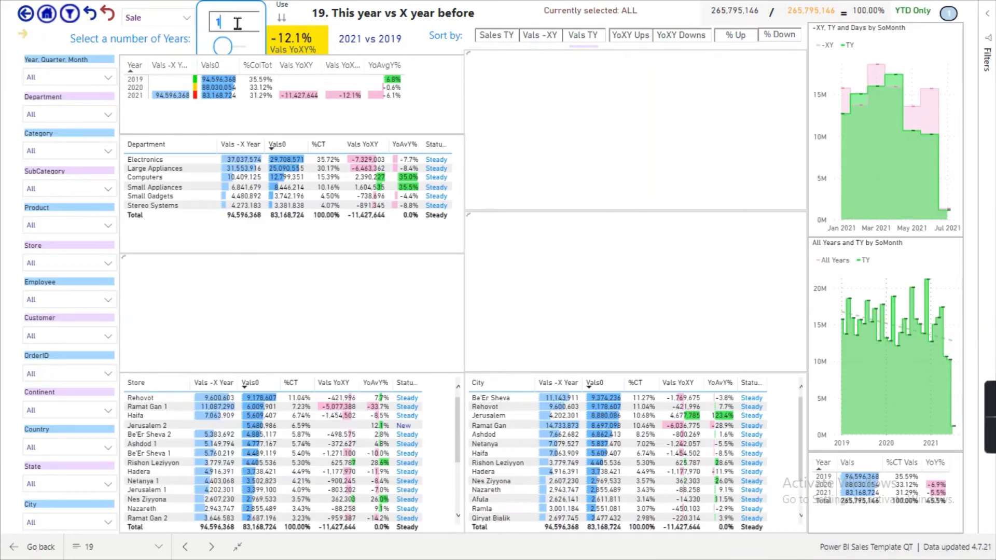
pyautogui.press('Return')
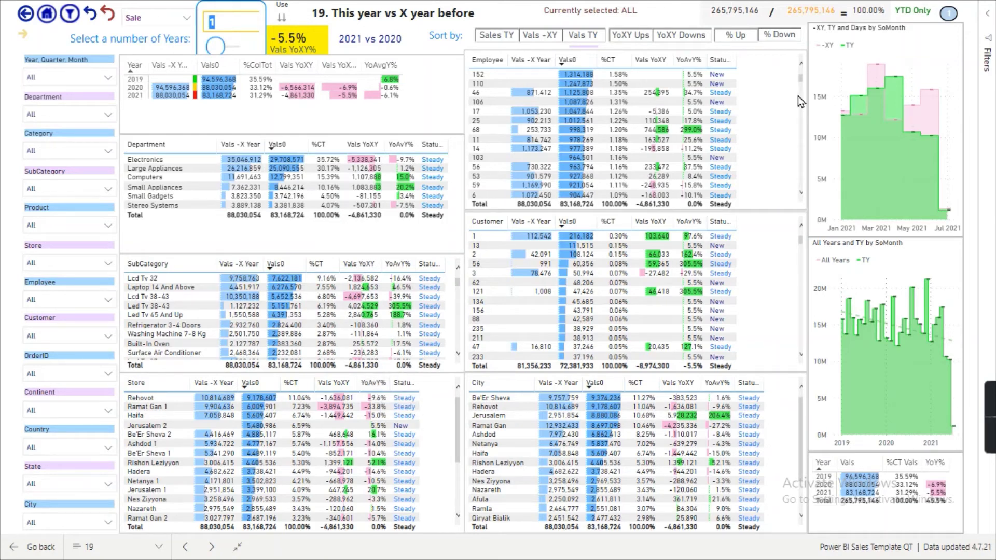
# Sort the comparison tables by % Down and examine the store table's ranking from end to end
pyautogui.click(774, 35)
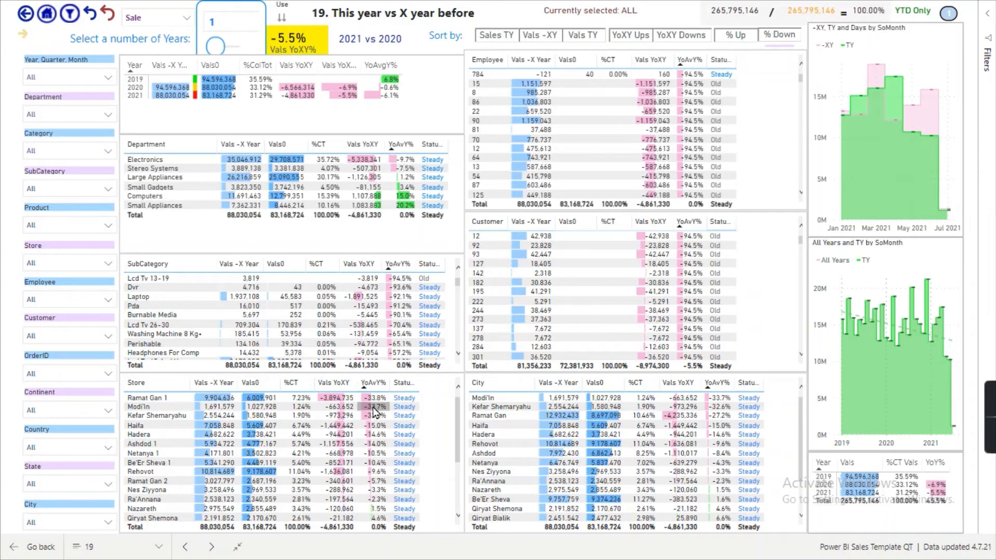
pyautogui.scroll(-3, 376, 412)
pyautogui.scroll(3, 376, 412)
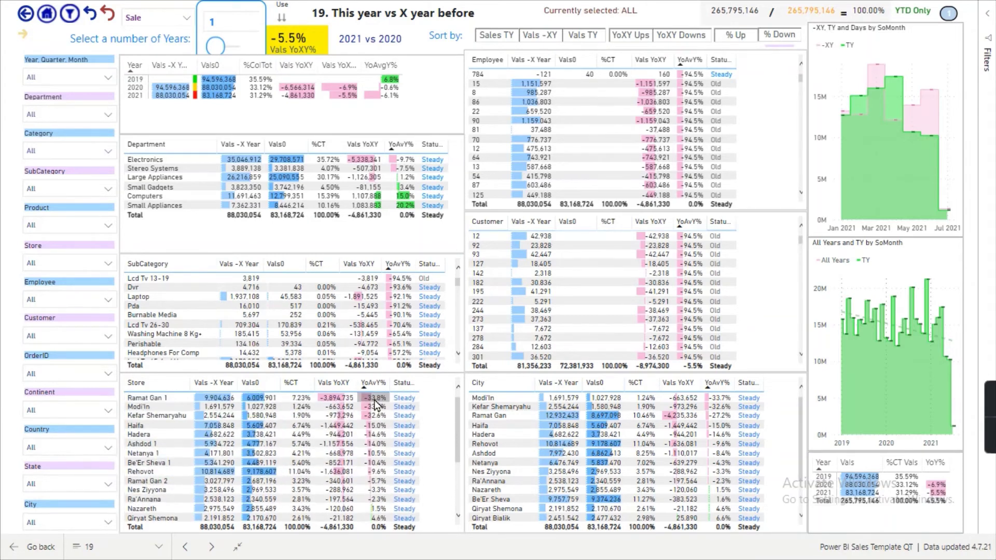
pyautogui.scroll(-3, 376, 413)
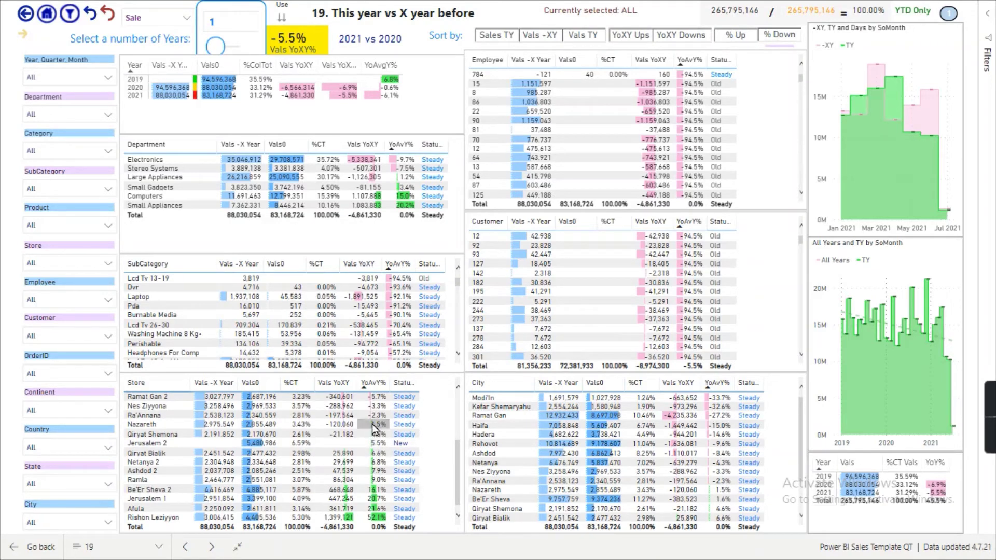
pyautogui.scroll(3, 384, 410)
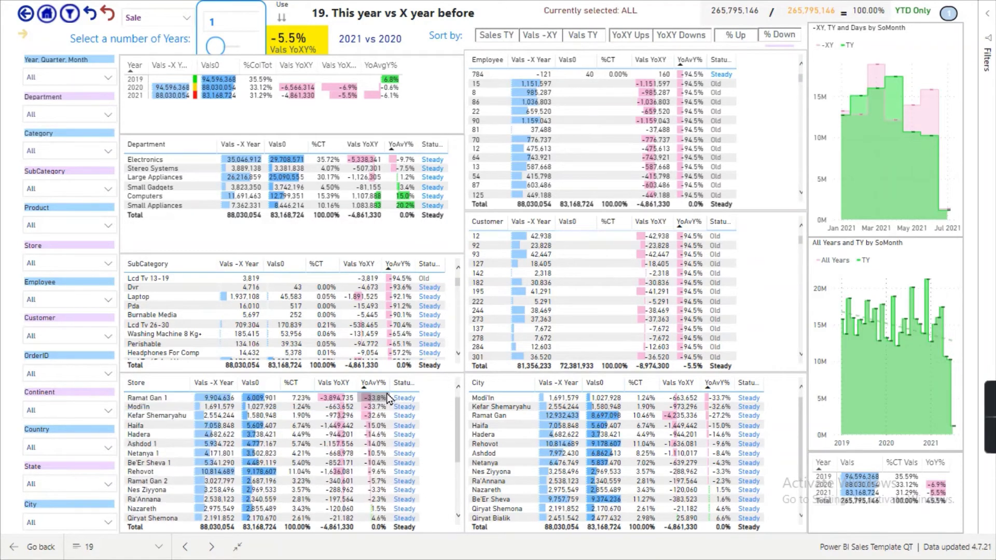
# Sort the comparison tables by % Up and filter the page to the Rishon Leziyyon store
pyautogui.click(741, 36)
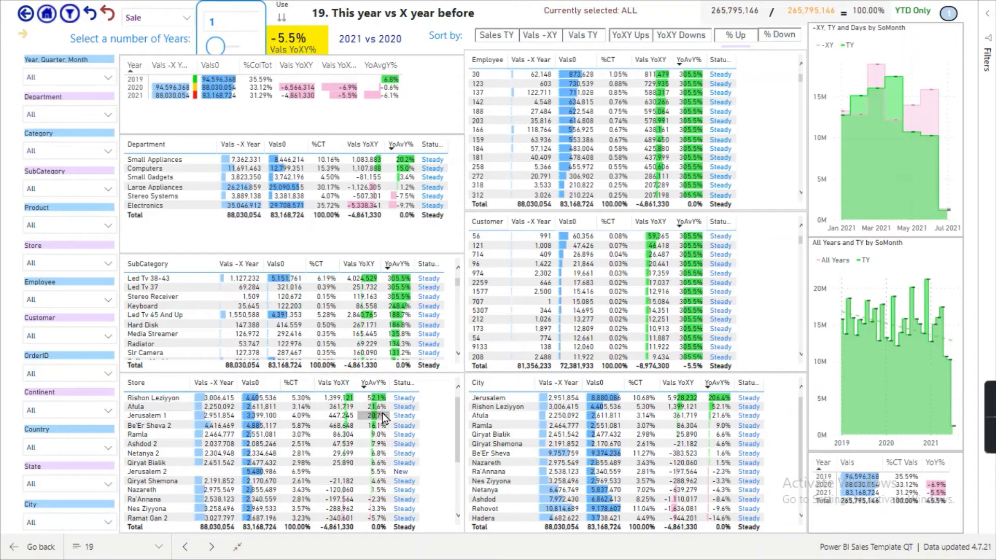
pyautogui.click(379, 399)
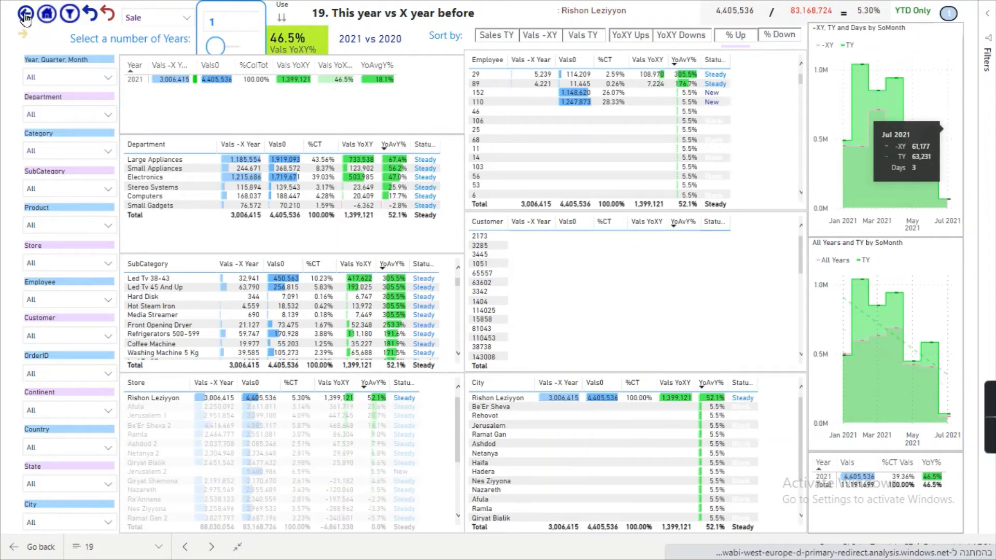
# Return to the question menu, open the Q8 page comparing this period with the previous period, and select its number-of-days value
pyautogui.click(25, 18)
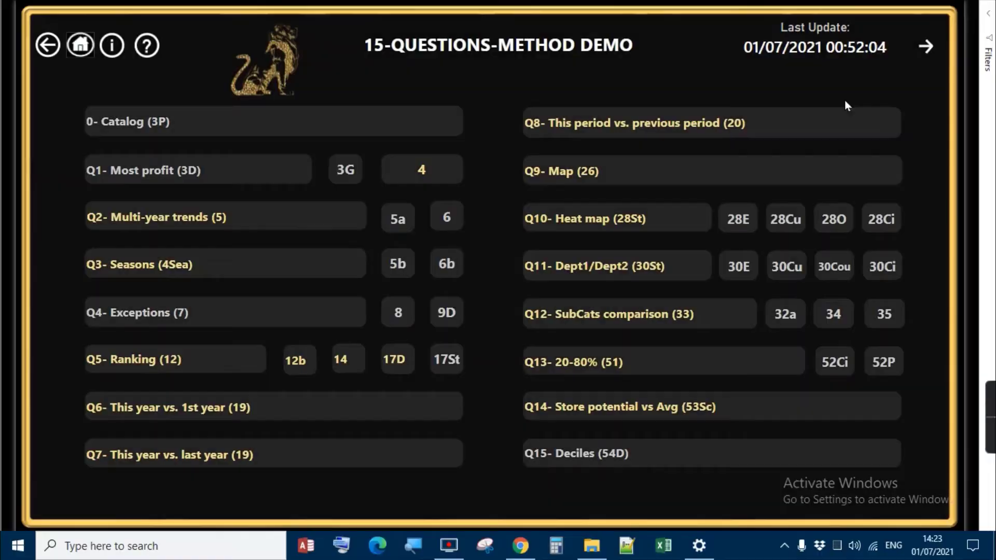
pyautogui.click(803, 123)
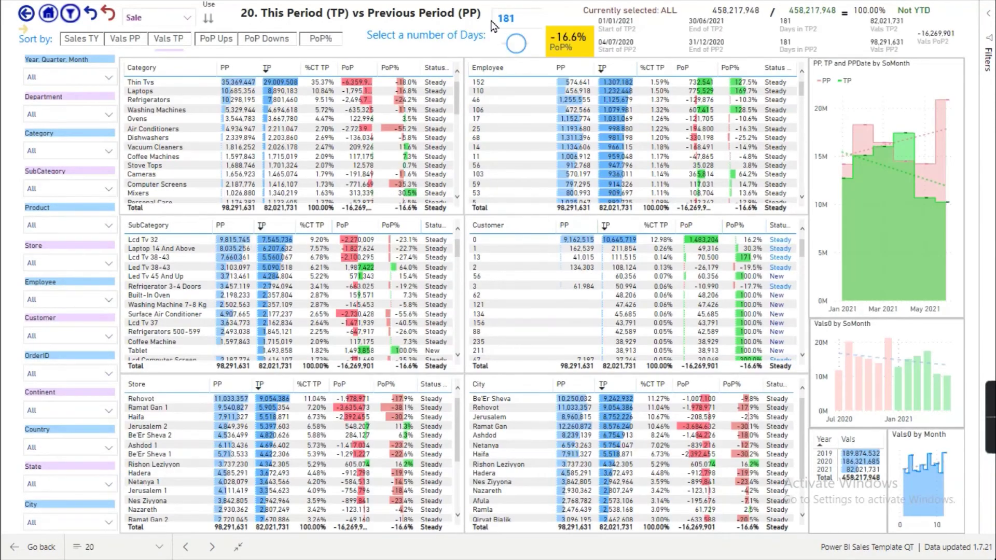
pyautogui.doubleClick(521, 19)
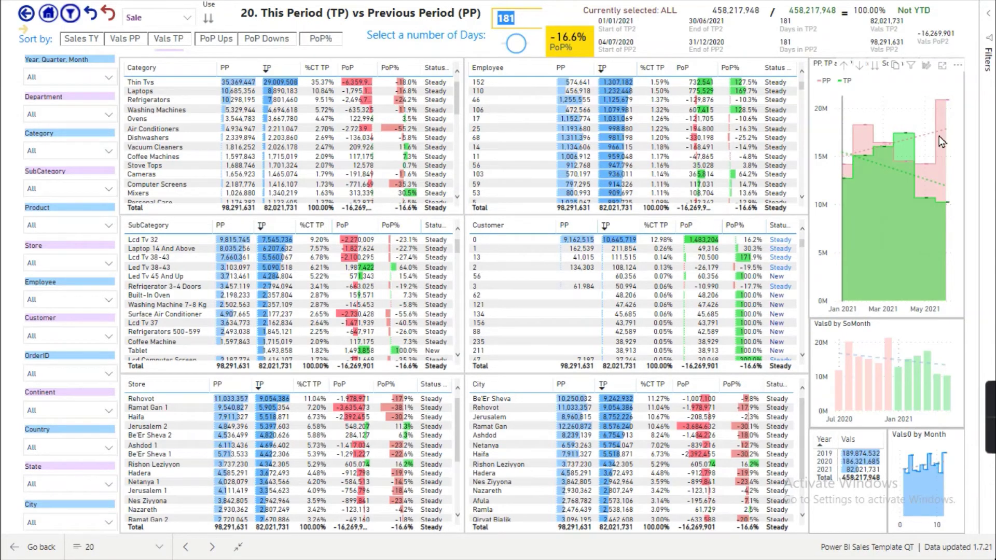
# Examine the chart comparing this period with the previous period for all stores, then filtered to Rehovot and to Ramat Gan 1
pyautogui.moveTo(939, 133)
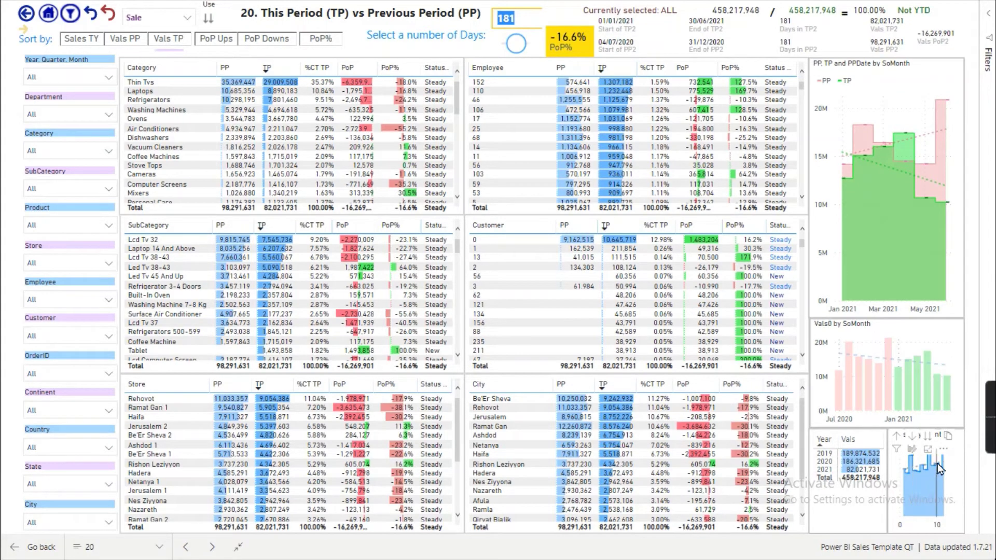
pyautogui.moveTo(941, 468)
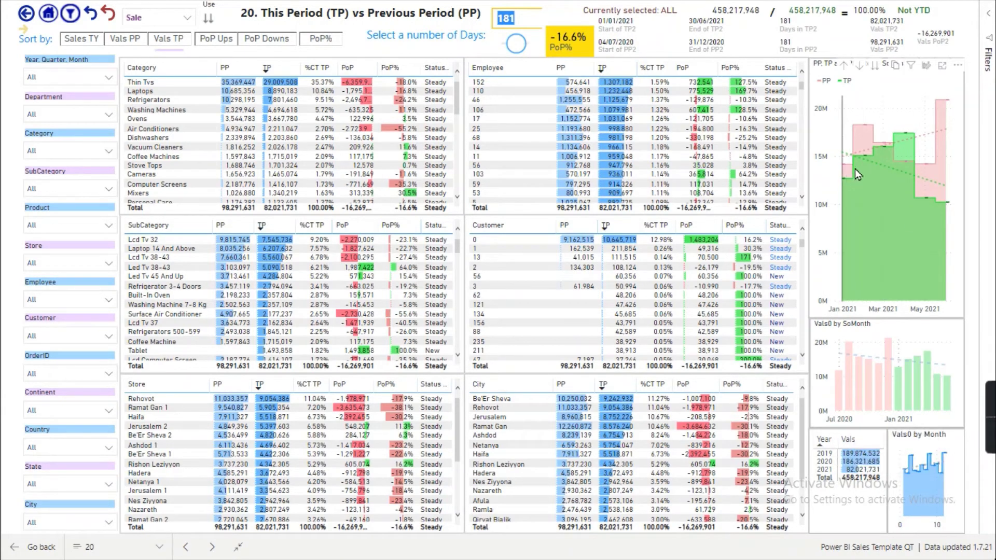
pyautogui.moveTo(950, 112)
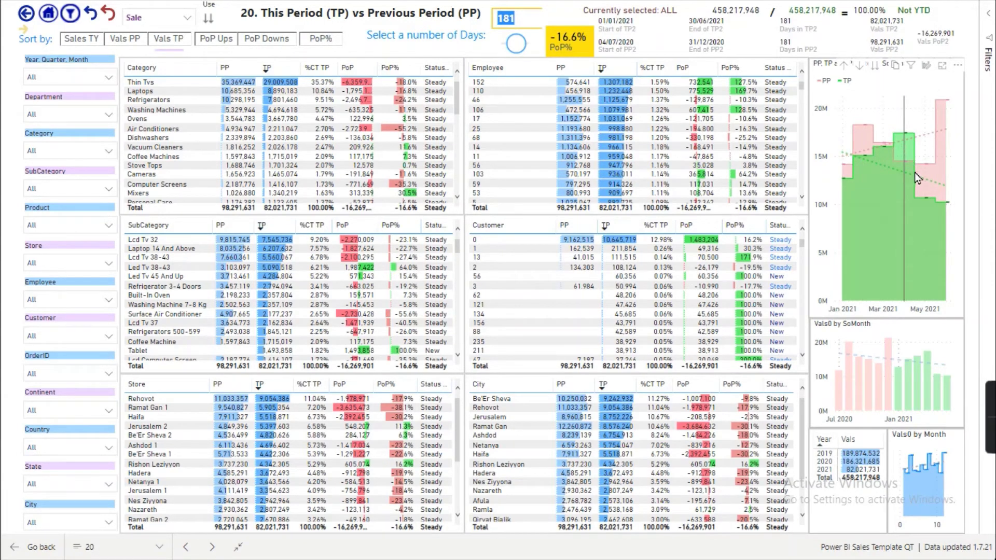
pyautogui.moveTo(927, 203)
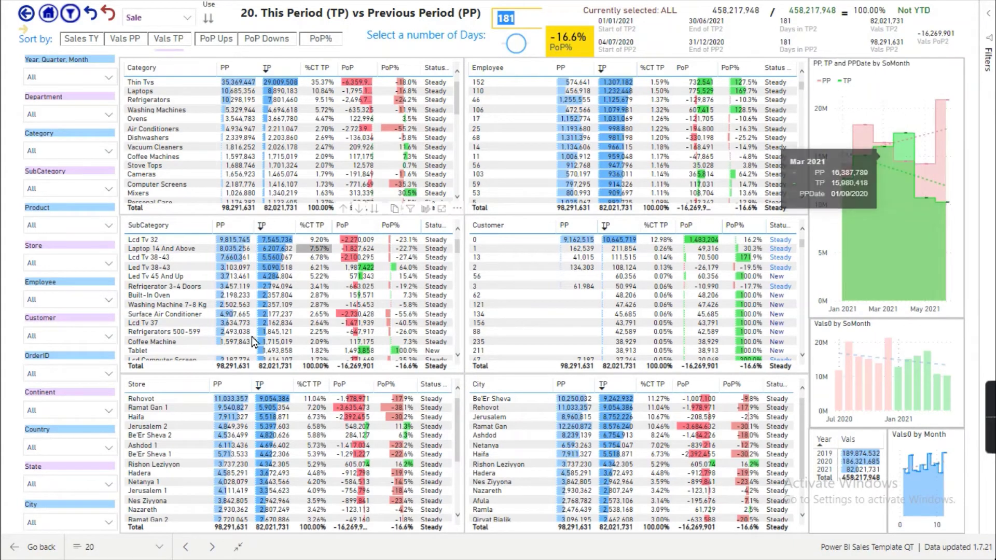
pyautogui.click(161, 400)
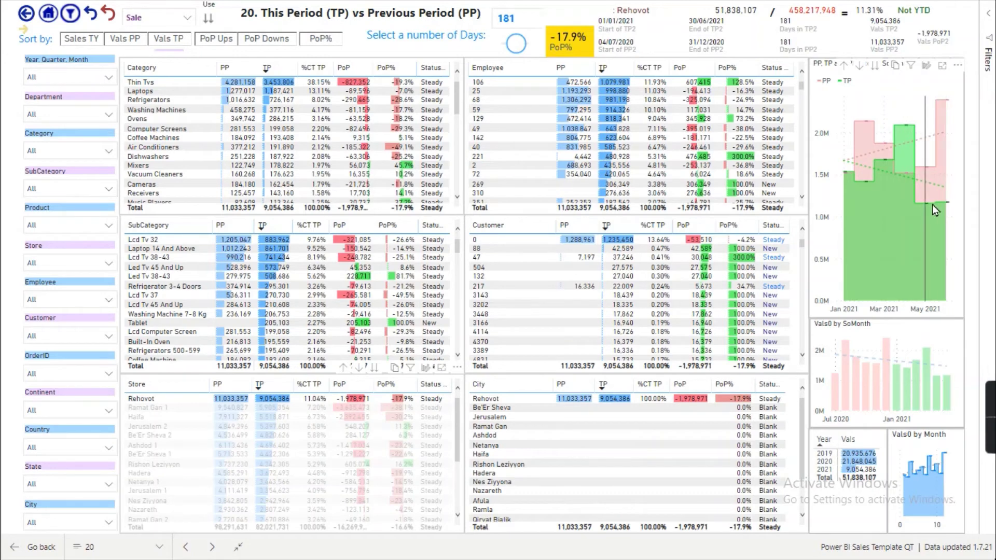
pyautogui.moveTo(930, 209)
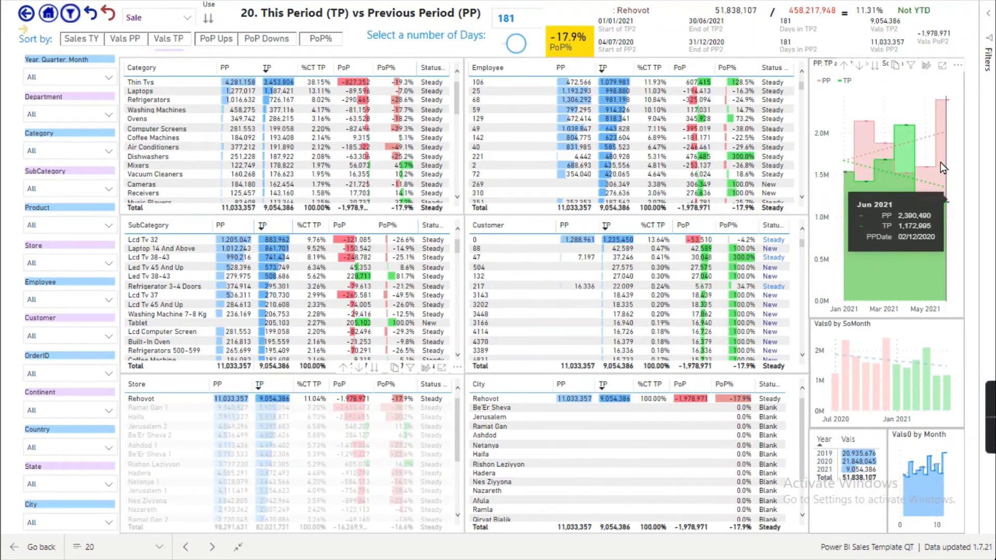
pyautogui.click(145, 409)
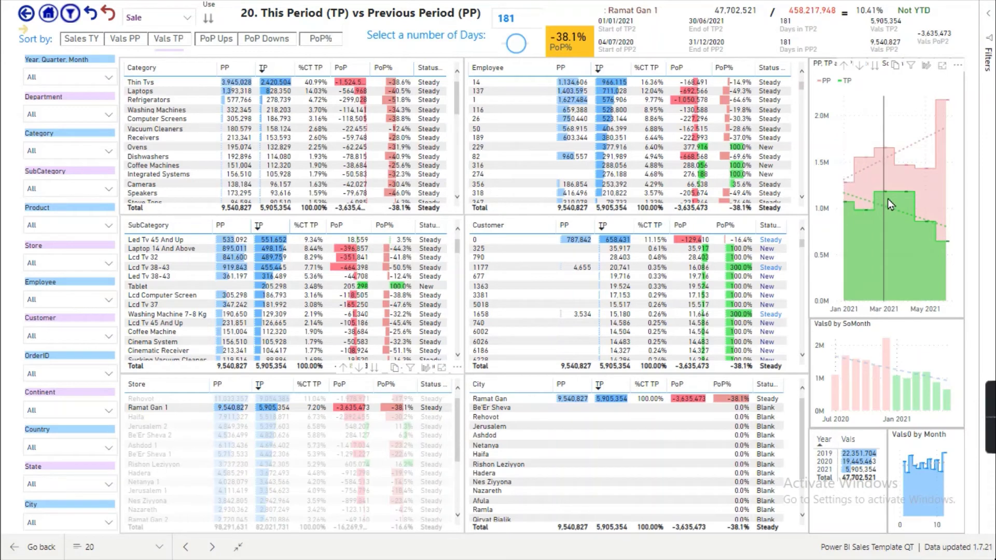
pyautogui.moveTo(929, 238)
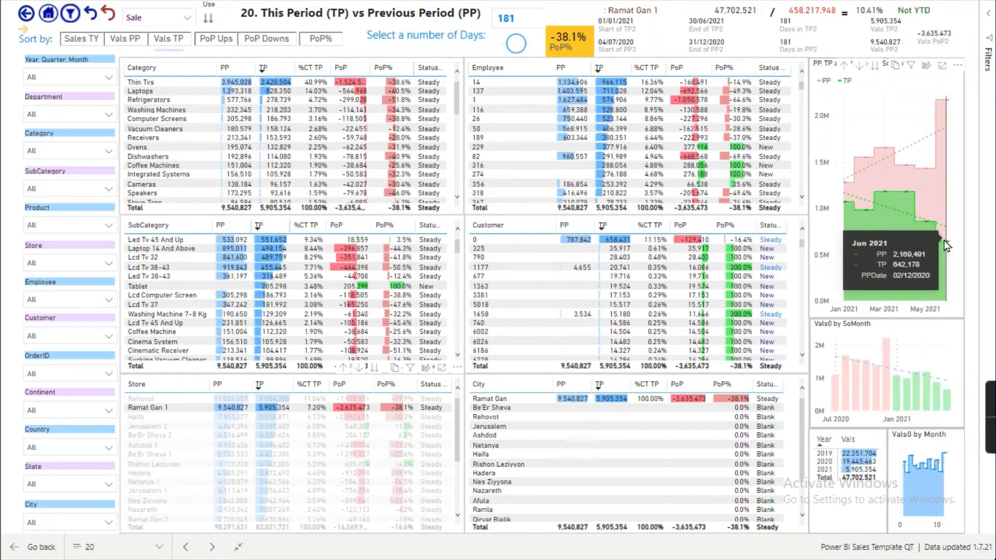
# Filter the page to the Laptop 14 And Above subcategory and examine its monthly values and period comparison charts
pyautogui.click(165, 249)
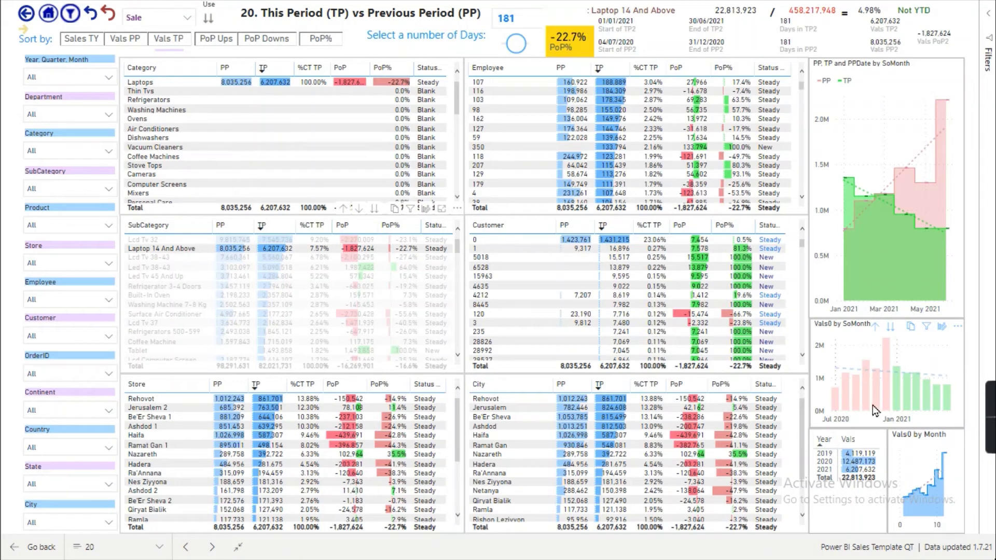
pyautogui.moveTo(888, 350)
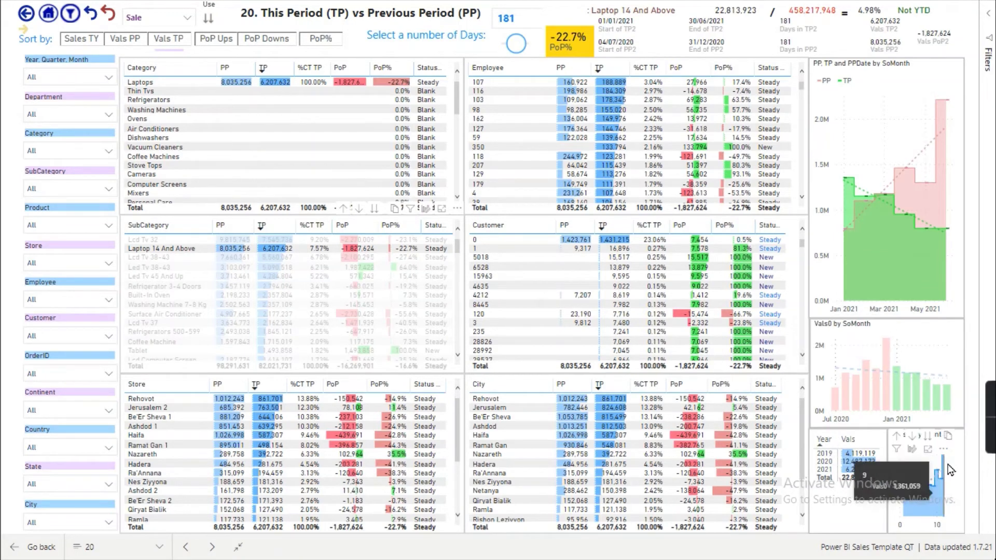
pyautogui.moveTo(927, 487)
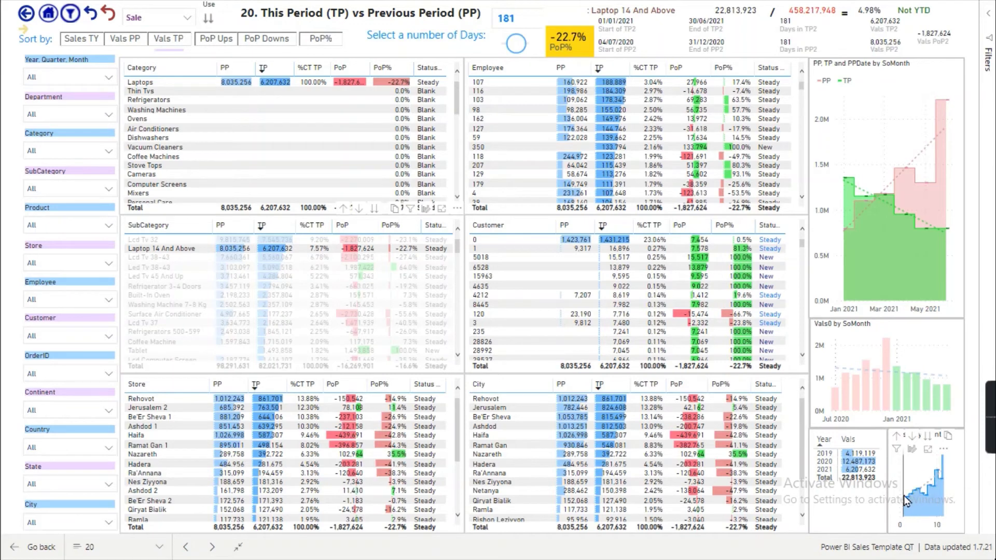
pyautogui.moveTo(943, 464)
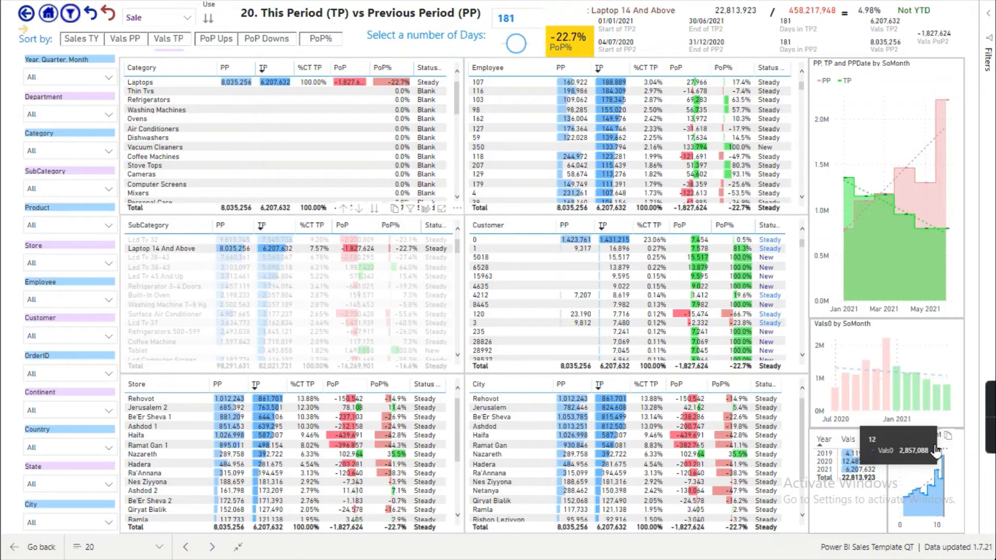
pyautogui.moveTo(909, 394)
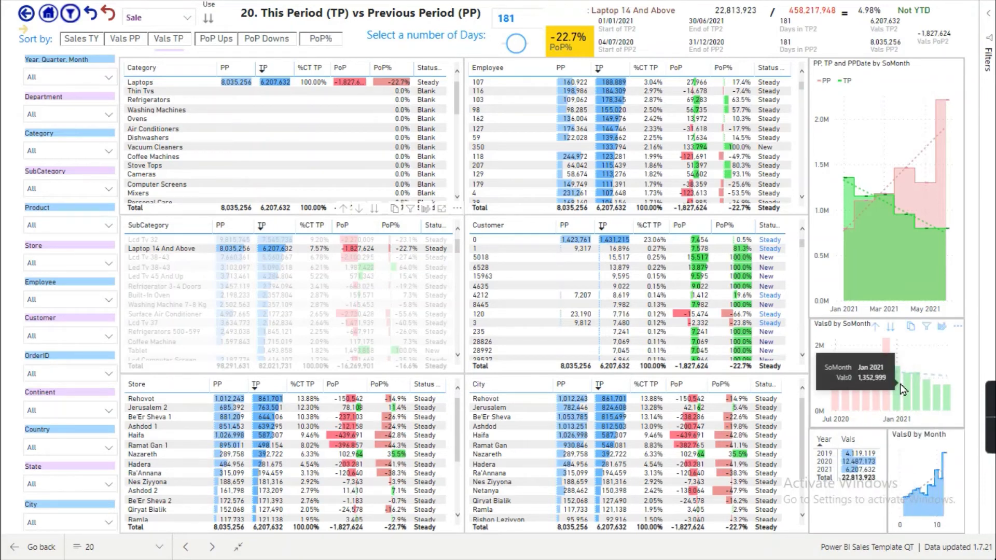
pyautogui.moveTo(948, 396)
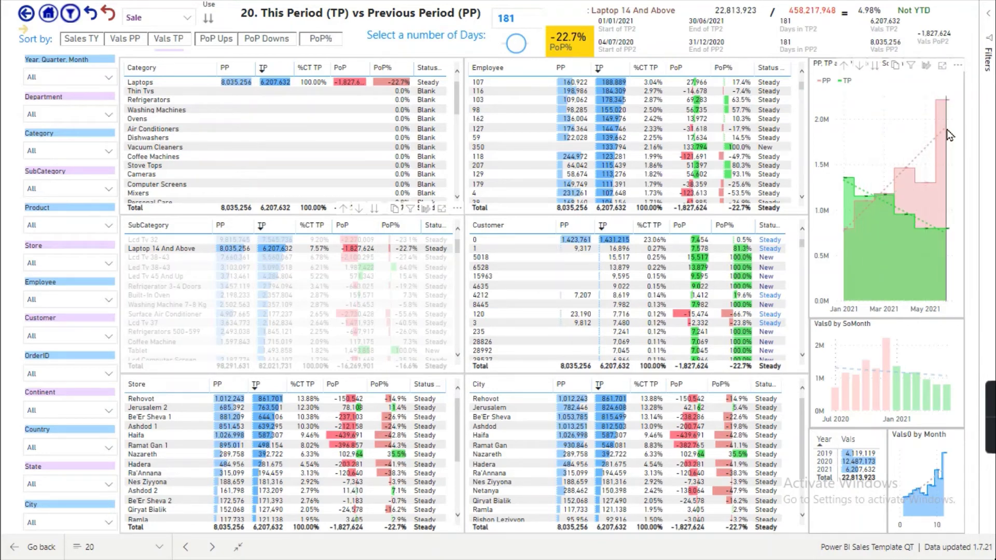
pyautogui.moveTo(949, 133)
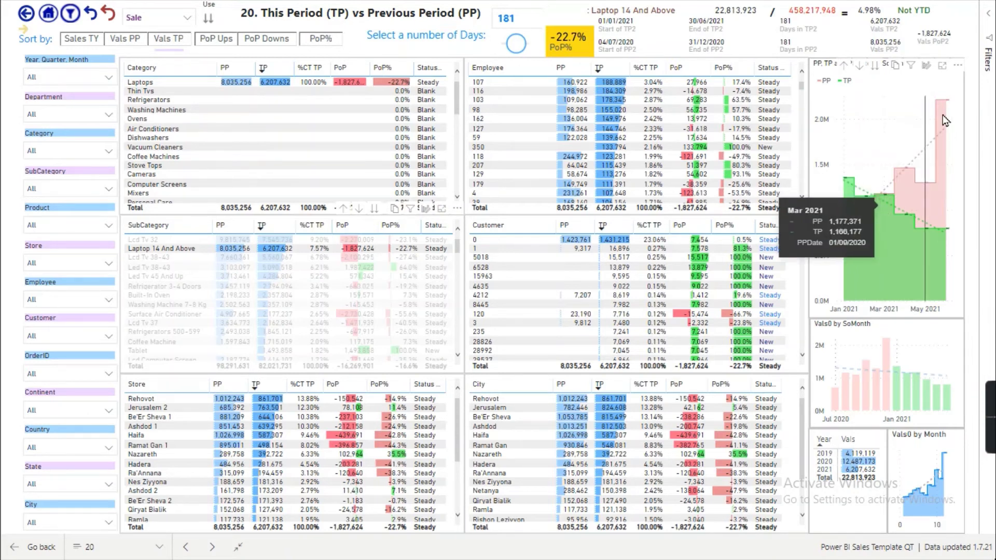
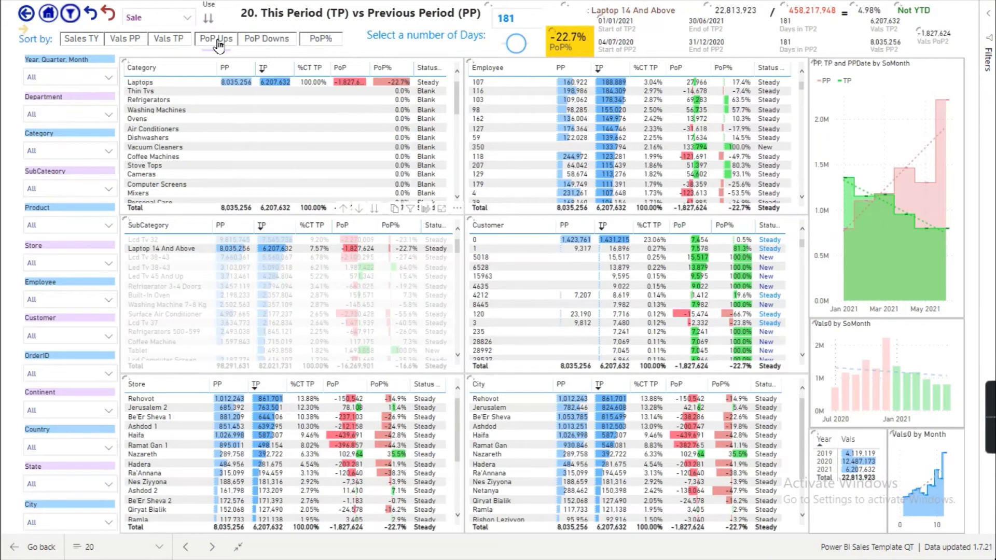
# Sort the tables by PoP Ups and filter the page to the Laptop 14 And Above subcategory in the Nazareth store
pyautogui.click(218, 45)
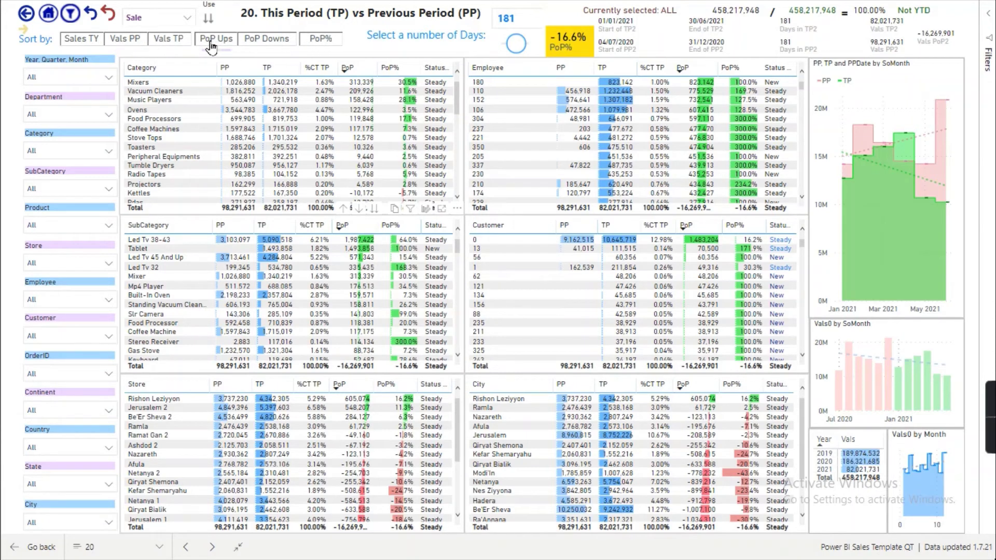
pyautogui.click(108, 190)
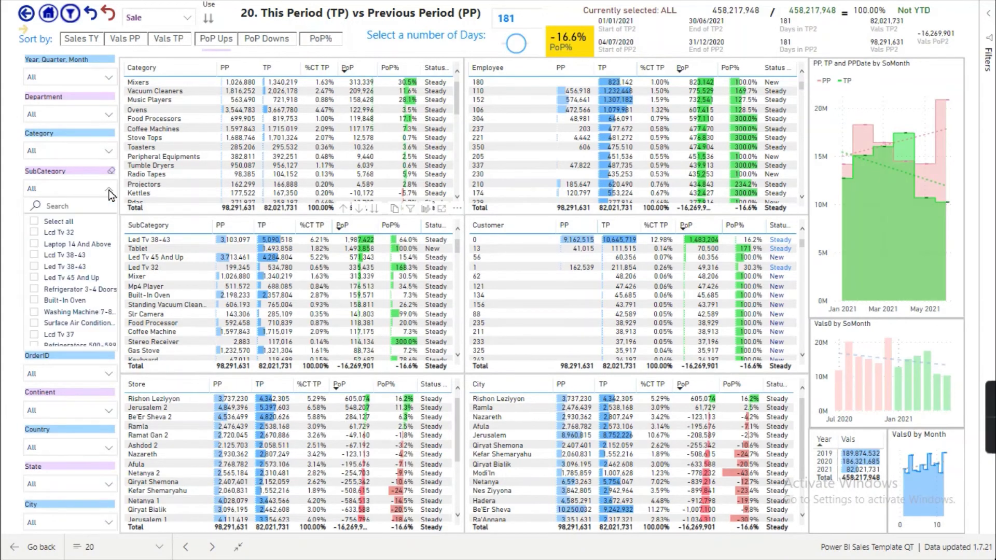
pyautogui.click(55, 247)
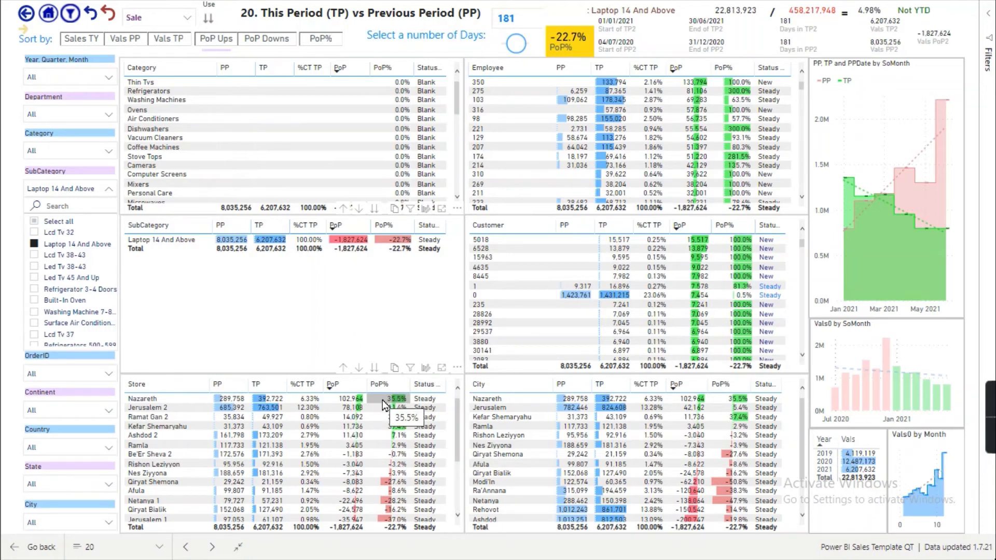
pyautogui.click(197, 405)
pyautogui.click(197, 405)
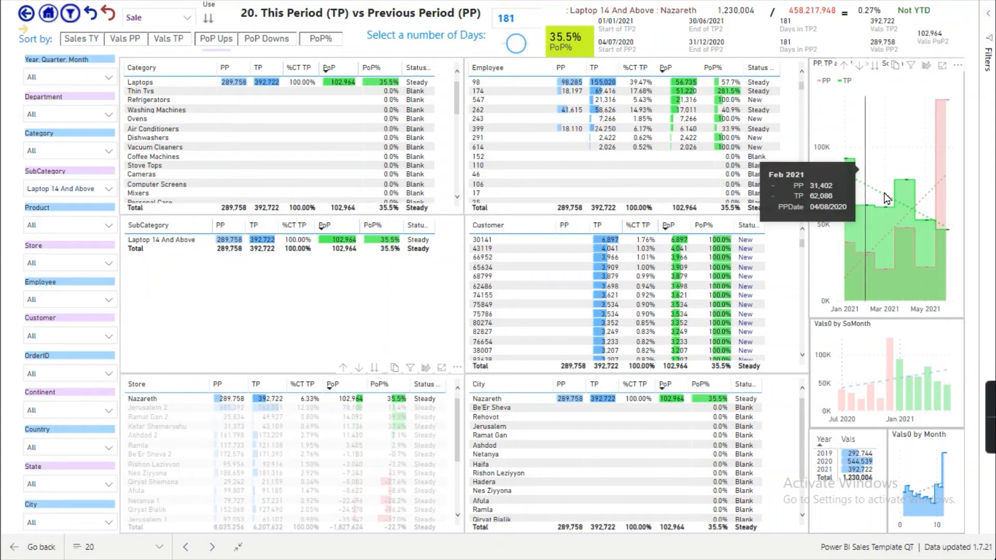
# Switch the analysed measure to Quantity and then to Avg Price, comparing both periods in the monthly chart
pyautogui.click(188, 19)
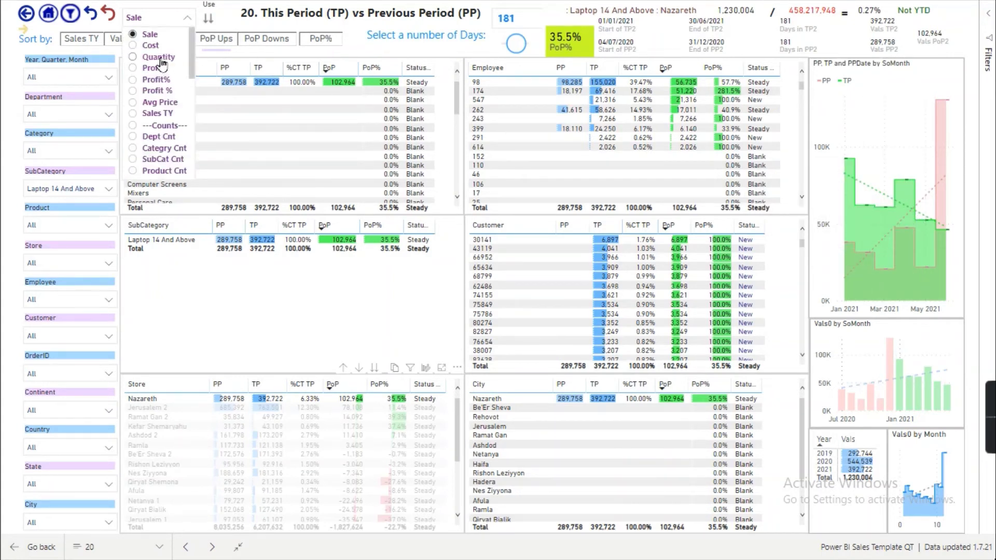
pyautogui.click(159, 57)
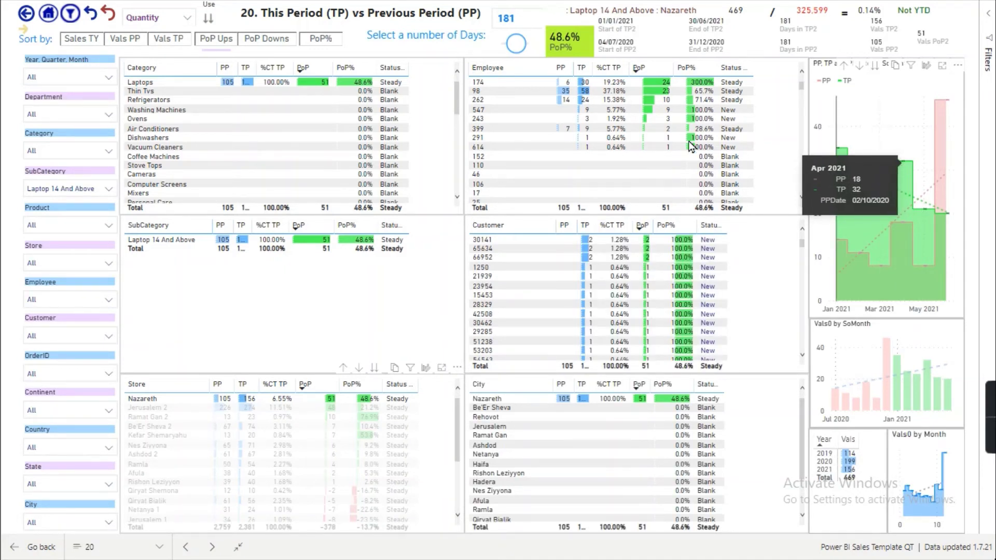
pyautogui.click(185, 21)
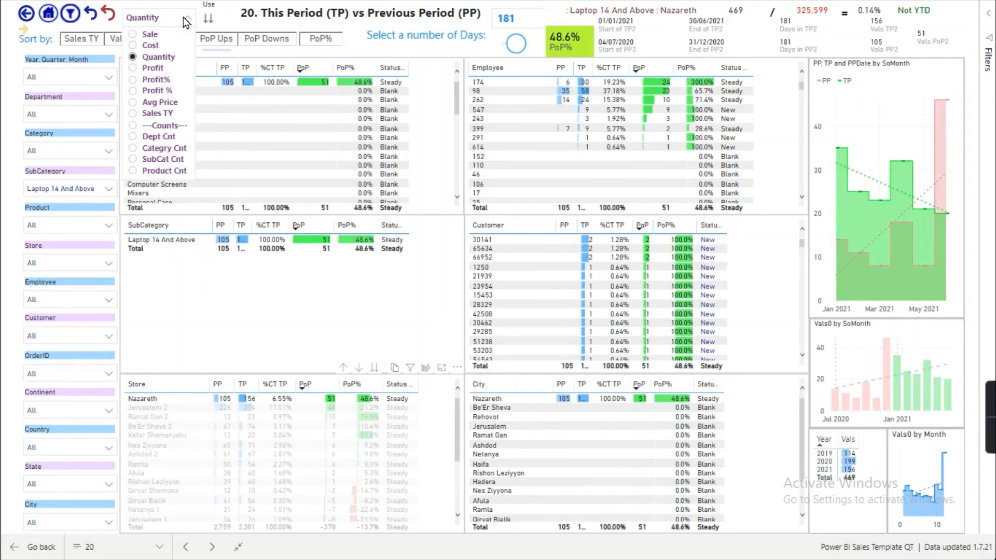
pyautogui.click(161, 103)
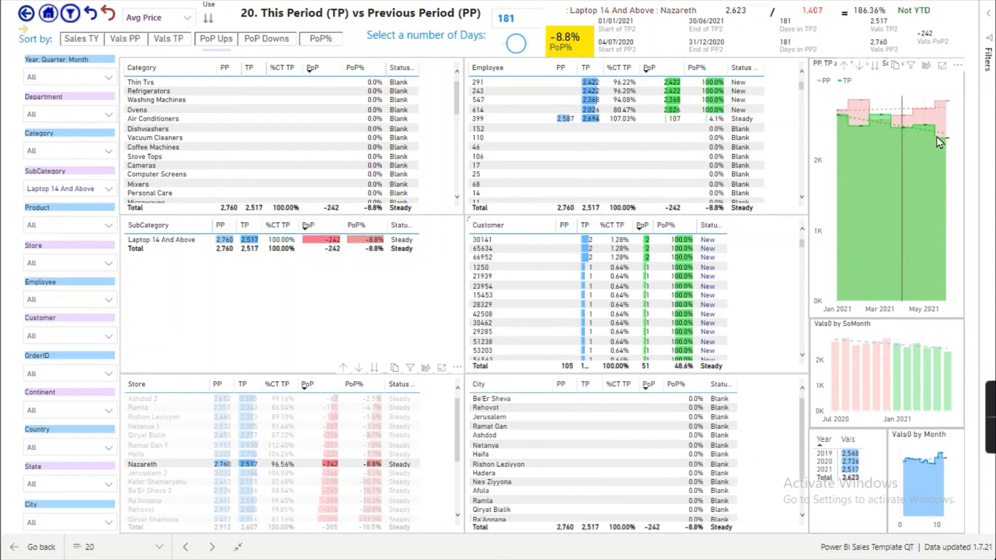
pyautogui.moveTo(944, 140)
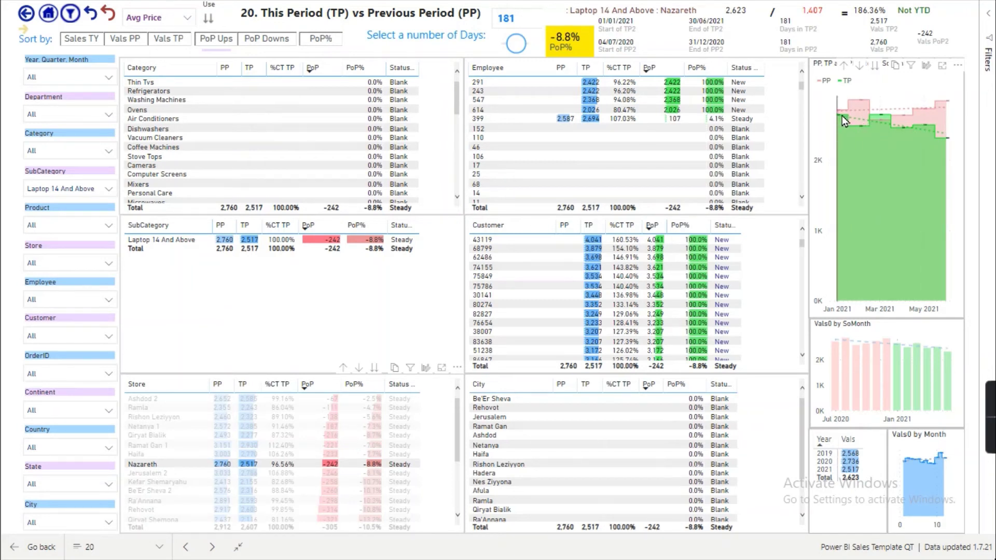
pyautogui.moveTo(839, 116)
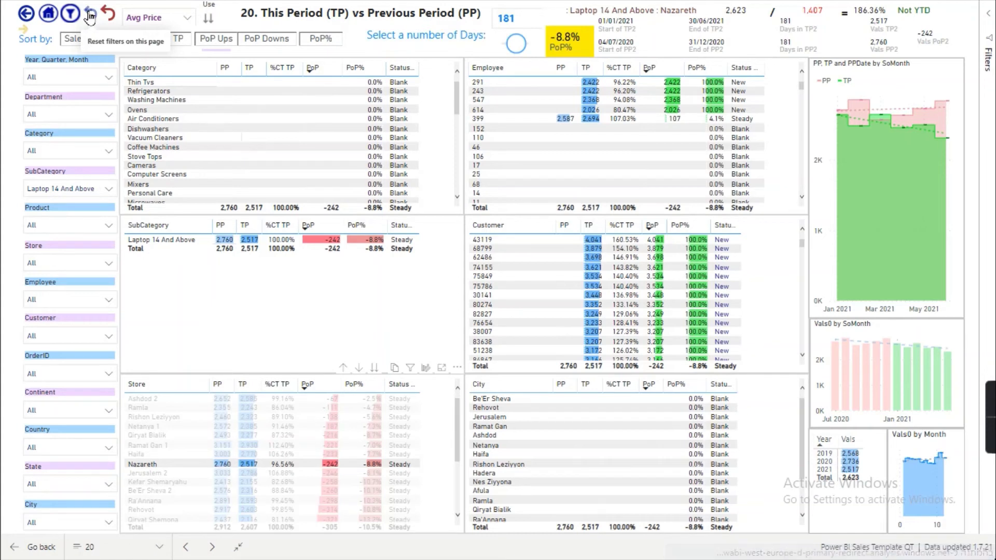
# Reset the page's filters and open the Q9 Map page from the question menu
pyautogui.click(90, 16)
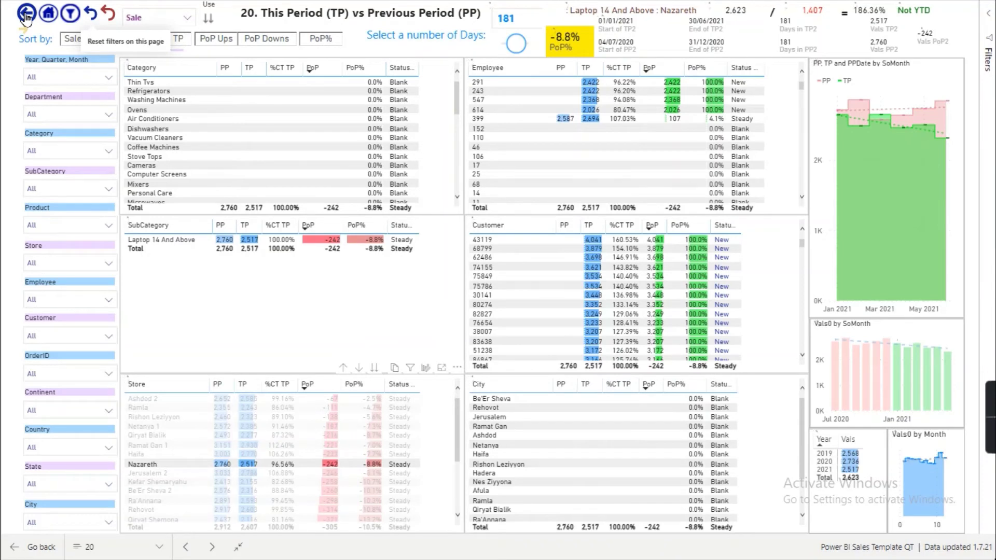
pyautogui.click(26, 17)
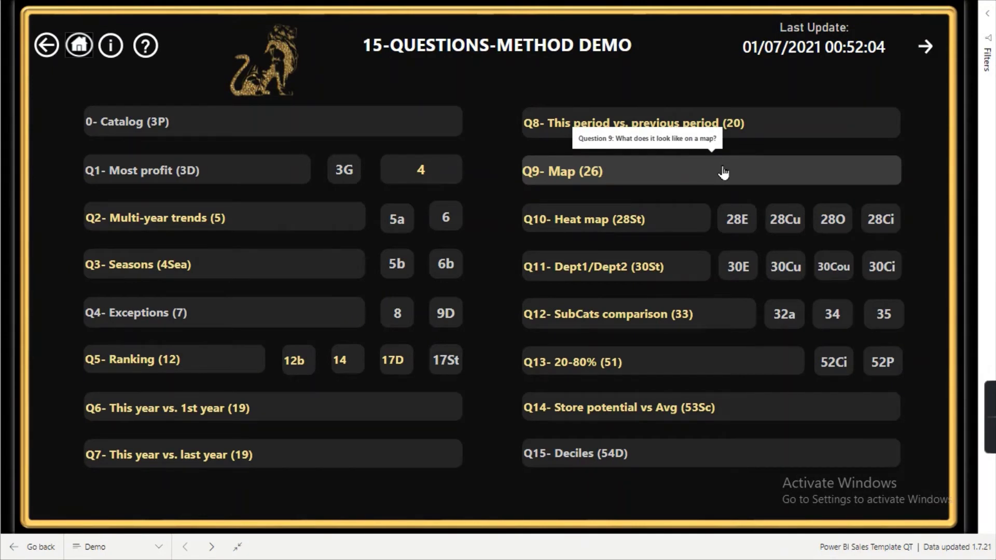
pyautogui.click(723, 172)
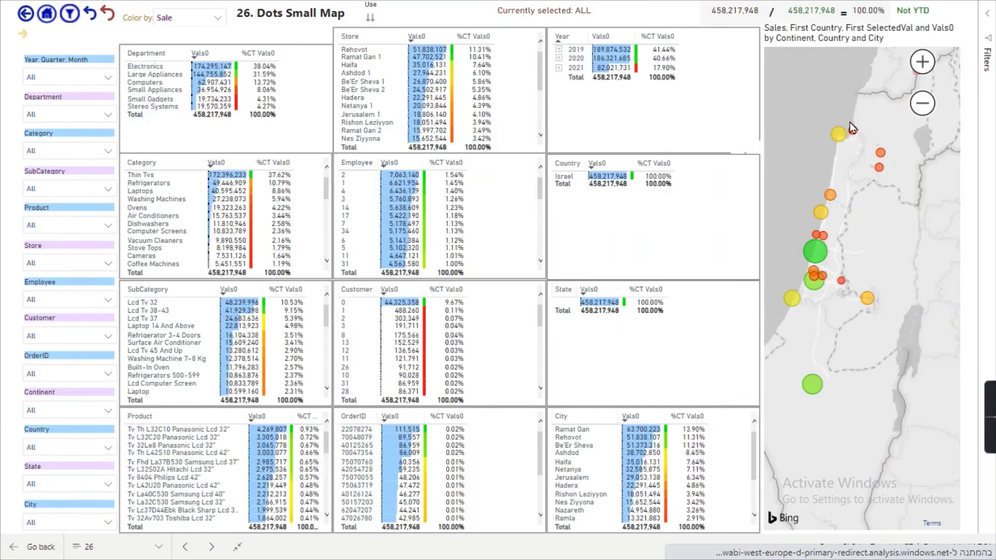
# Drill the map page's play timeline up from months through quarters to the Year level
pyautogui.click(922, 104)
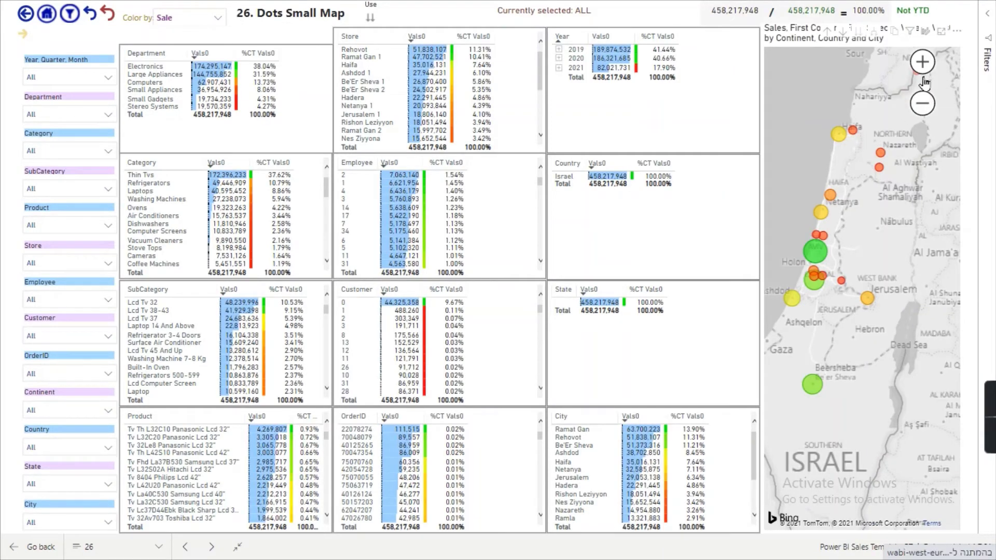
pyautogui.click(921, 105)
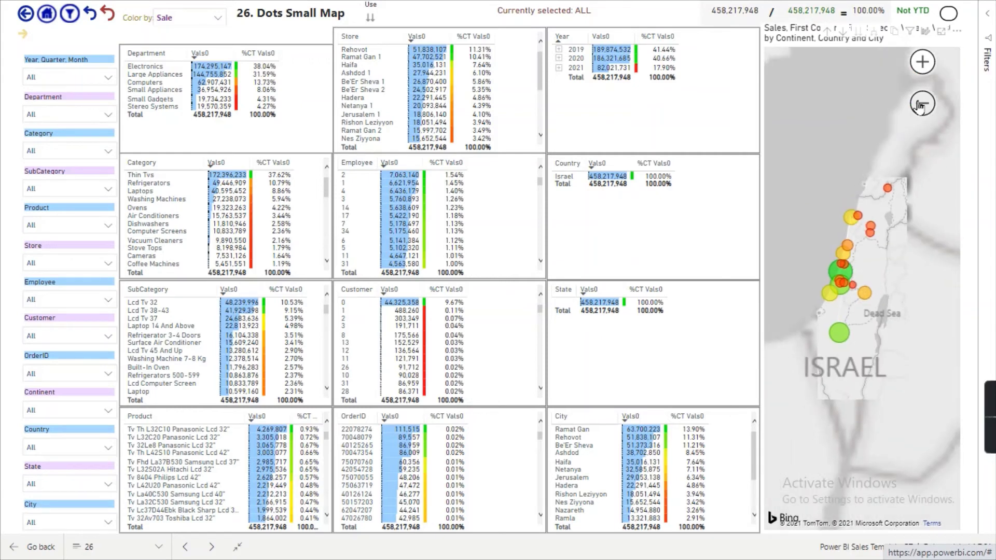
pyautogui.click(919, 106)
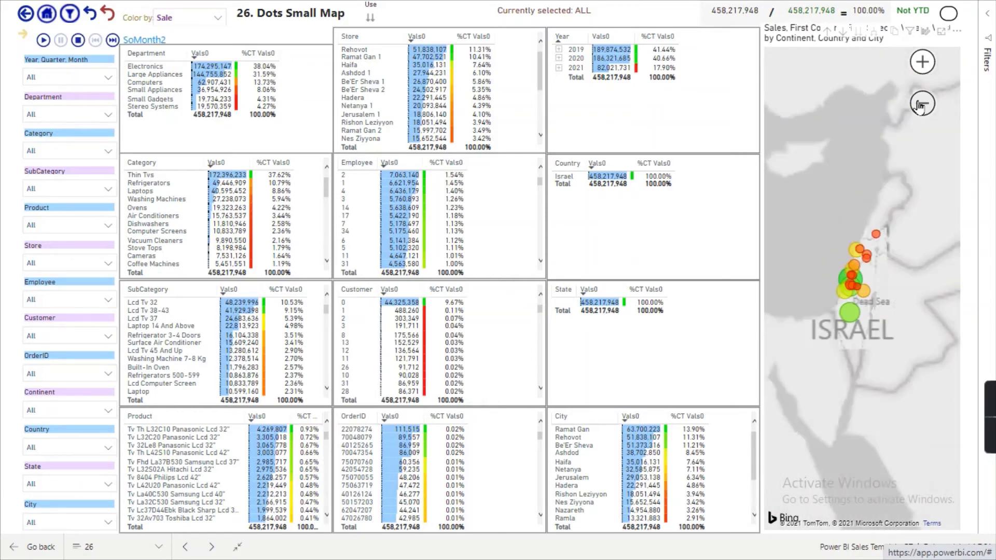
pyautogui.click(922, 62)
pyautogui.click(922, 62)
pyautogui.click(922, 62)
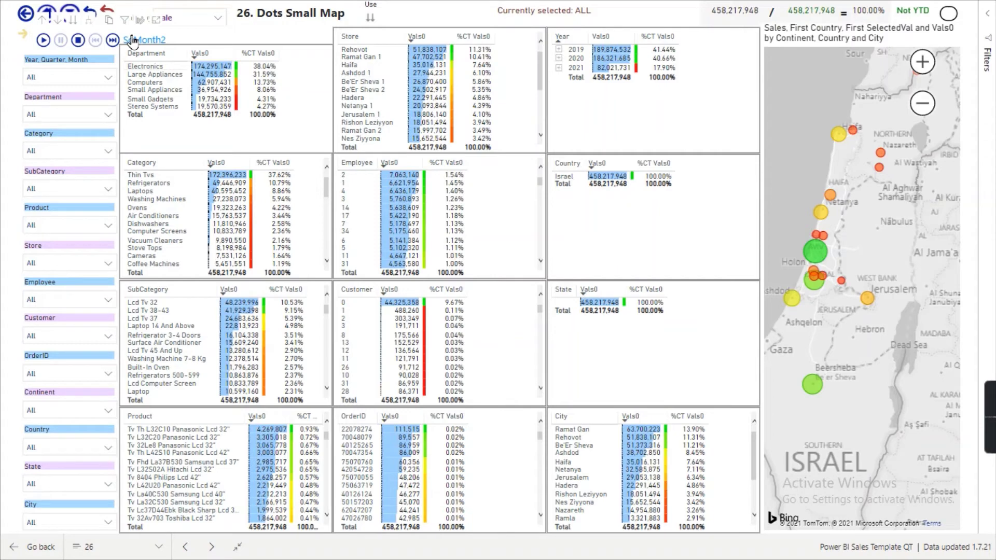
pyautogui.click(42, 23)
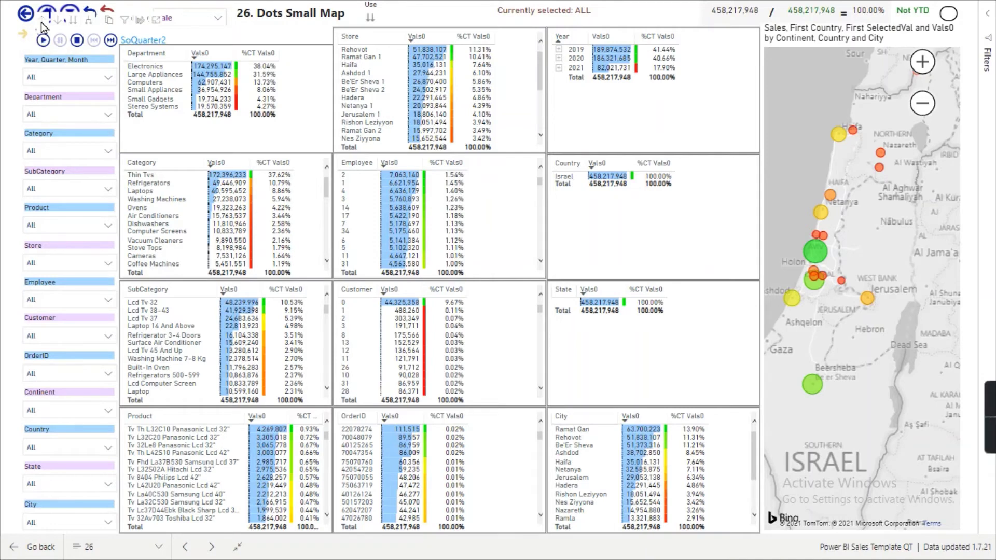
pyautogui.click(42, 23)
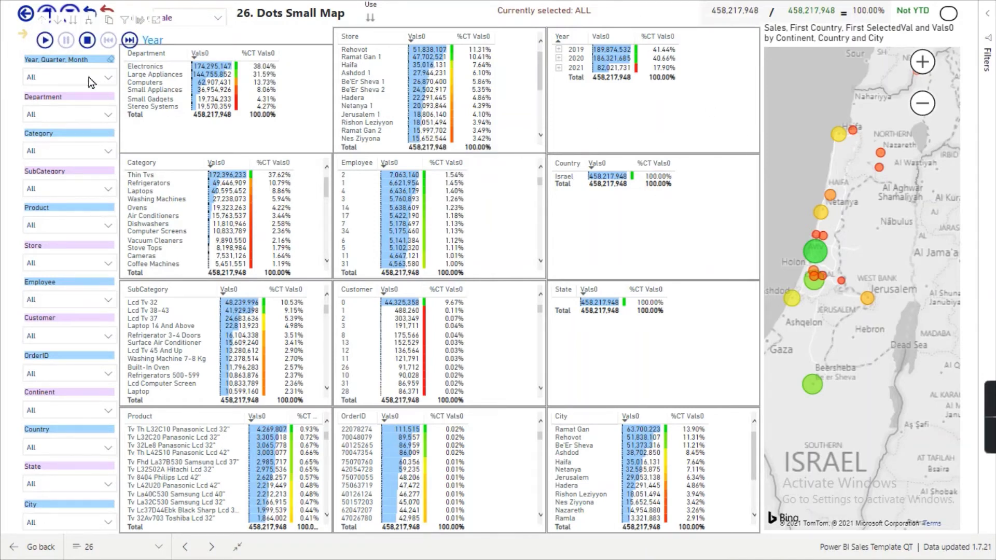
# Play the map's yearly timeline, pause it, and examine the Jerusalem and Rehovot sales bubbles for 2019 and 2020
pyautogui.click(45, 42)
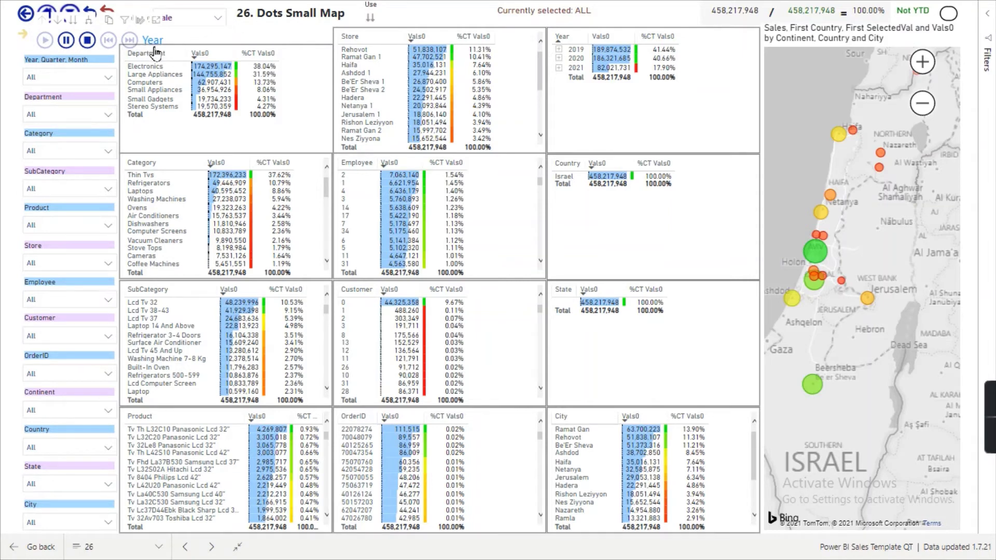
pyautogui.click(66, 40)
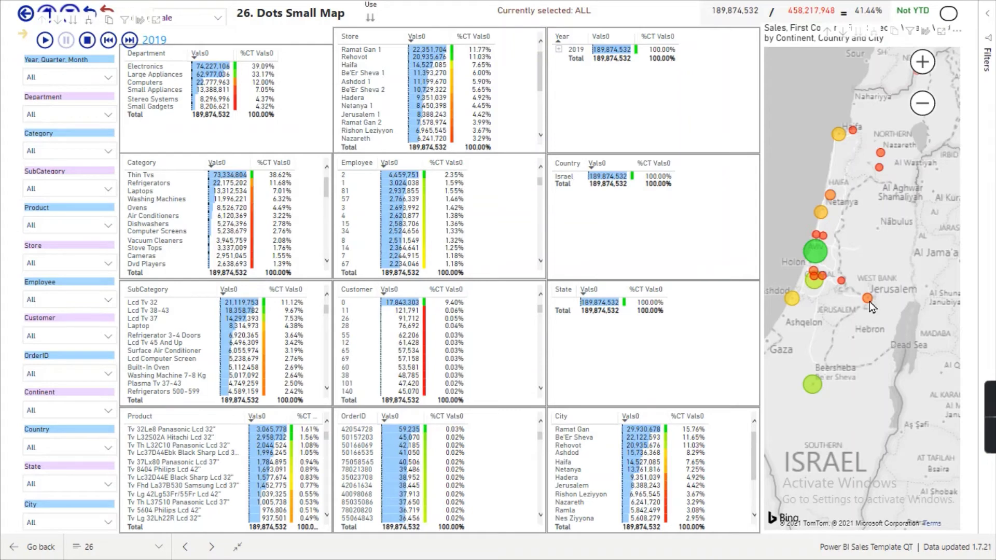
pyautogui.moveTo(869, 306)
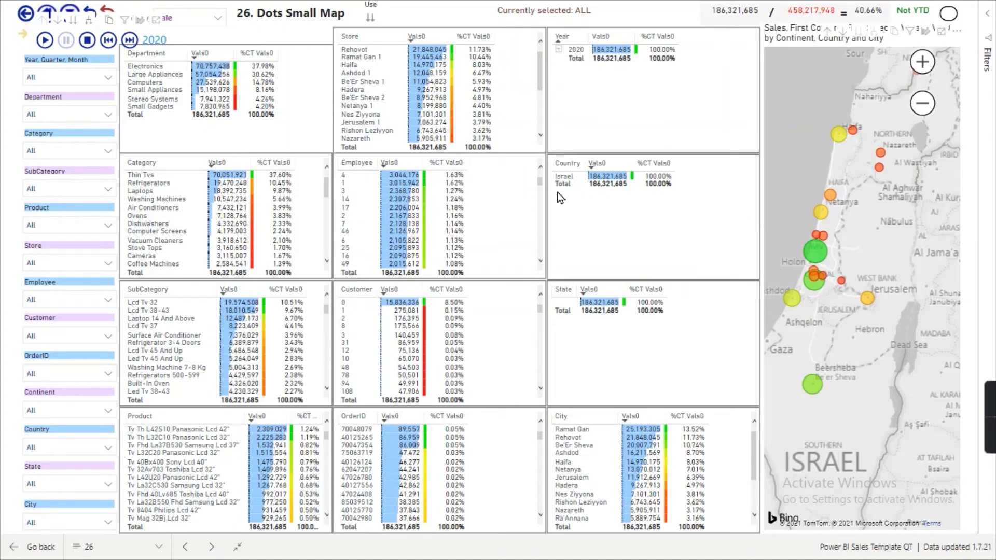
pyautogui.moveTo(813, 294)
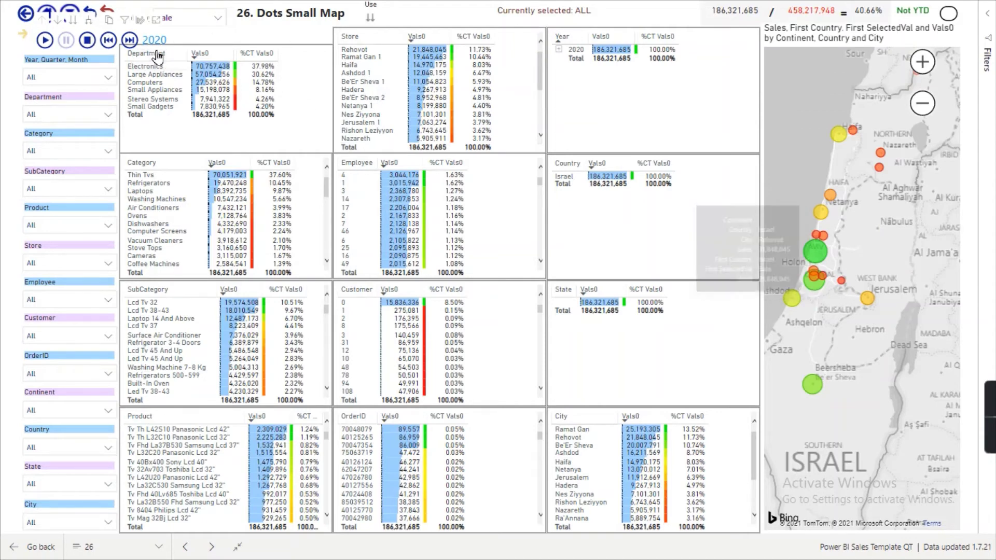
# Advance the timeline to 2021 and examine the Rehovot, Ramat Gan and Be'er Sheva bubbles on the map
pyautogui.click(132, 44)
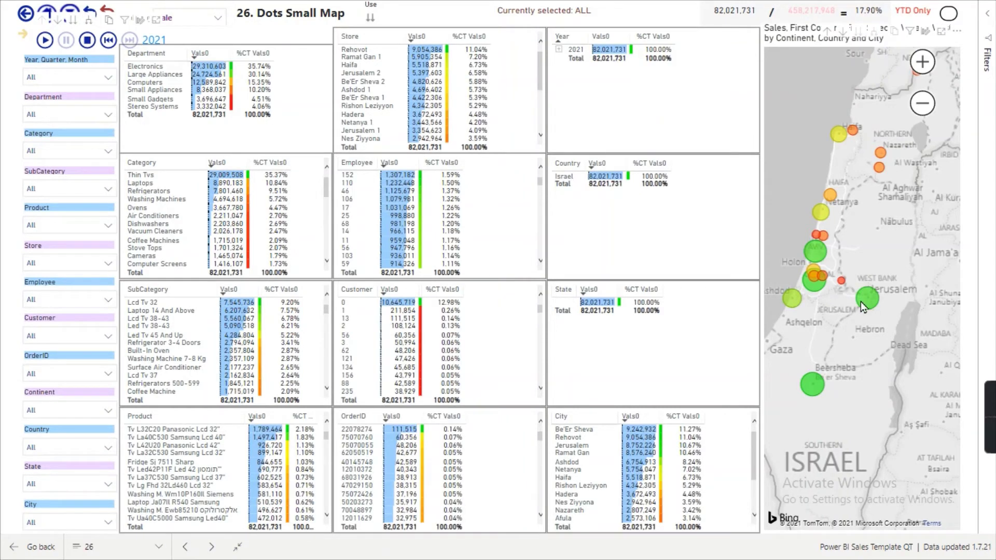
pyautogui.moveTo(815, 292)
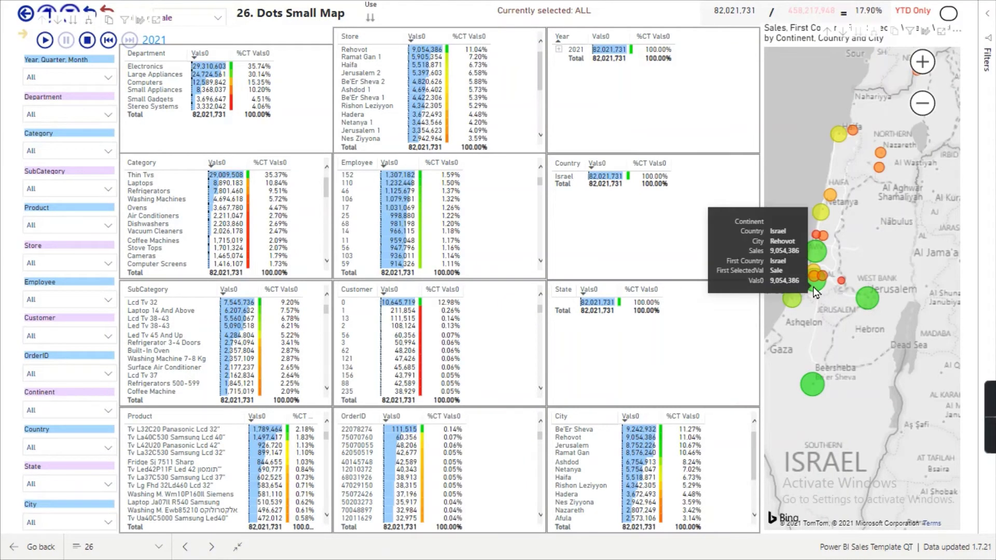
pyautogui.moveTo(818, 260)
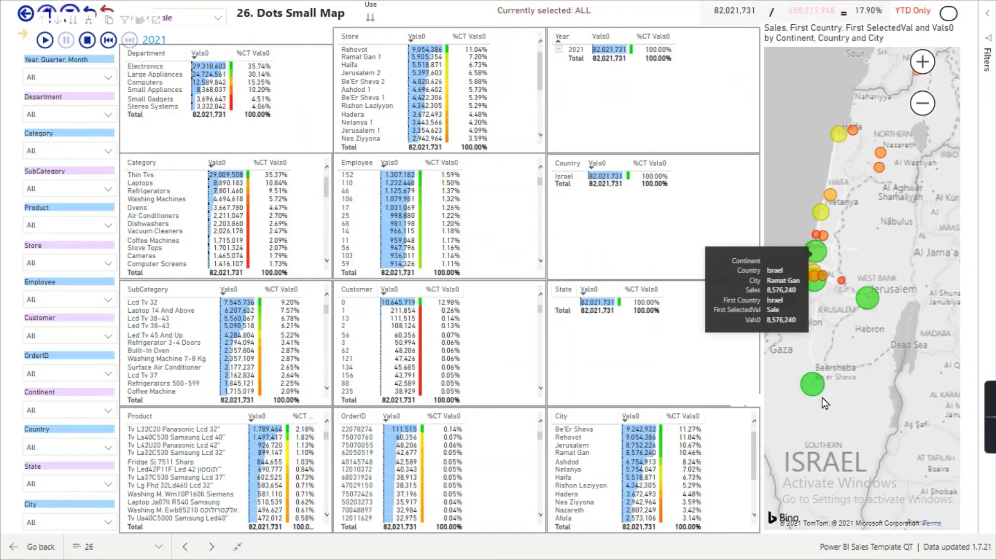
pyautogui.moveTo(813, 390)
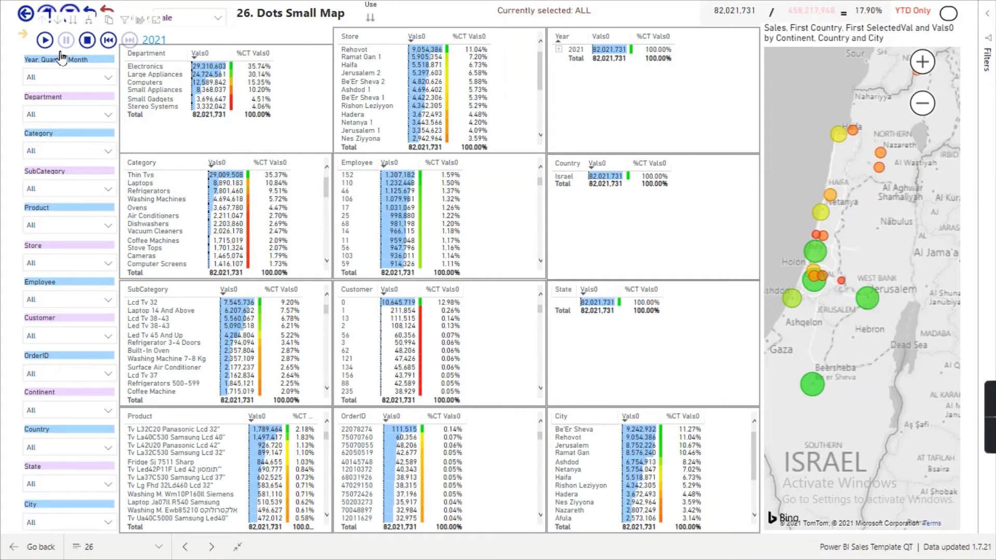
# Open the Q10 Heat map page from the question menu and drill its store matrix from departments down to categories
pyautogui.click(27, 16)
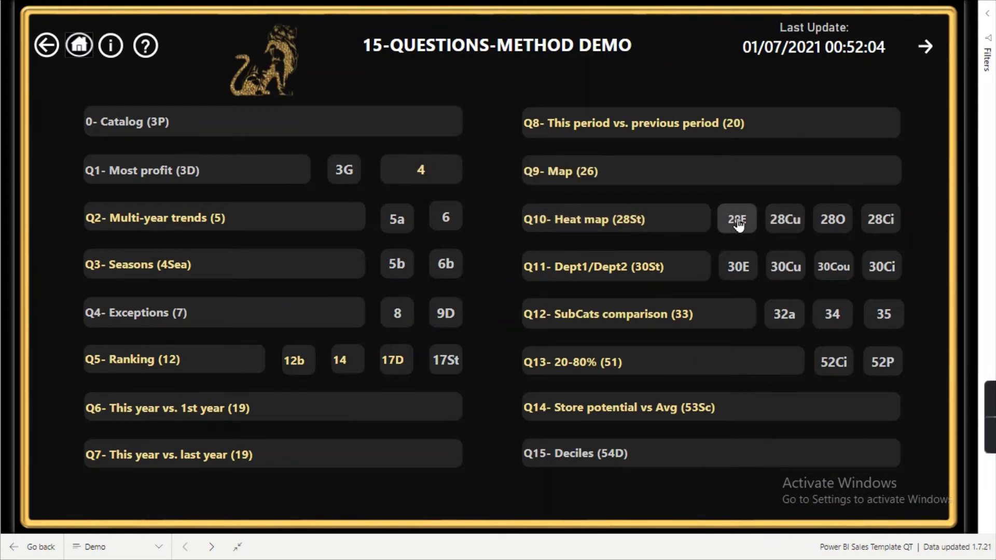
pyautogui.click(684, 222)
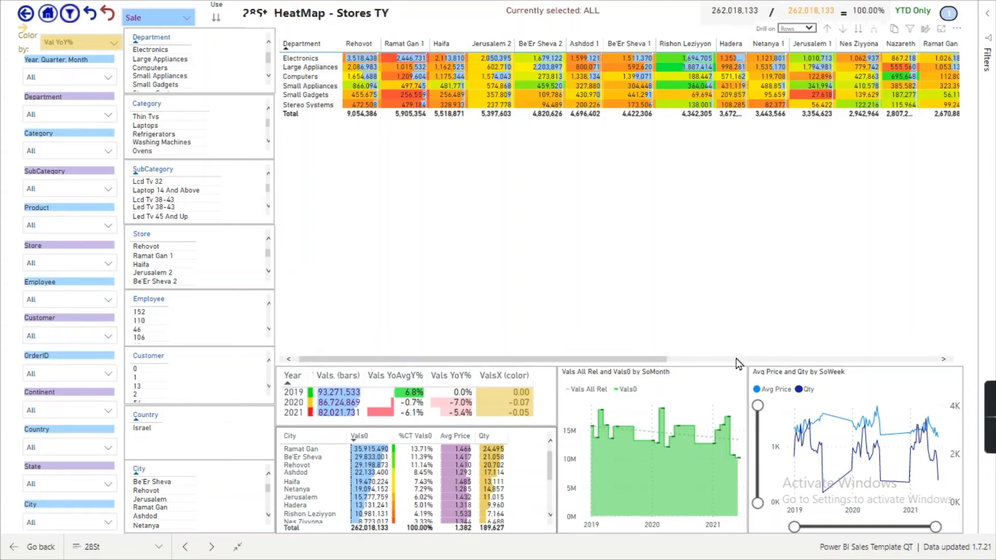
pyautogui.moveTo(649, 360); pyautogui.dragTo(555, 358)
pyautogui.click(311, 46)
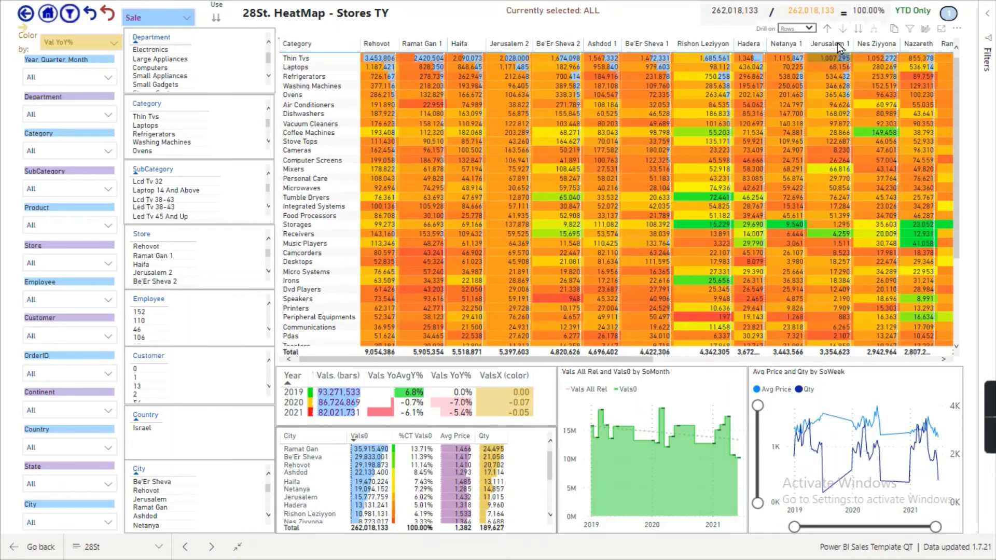
# Return the heat map to department level and open the Q11 Dept1/Dept2 page from the question menu
pyautogui.click(90, 16)
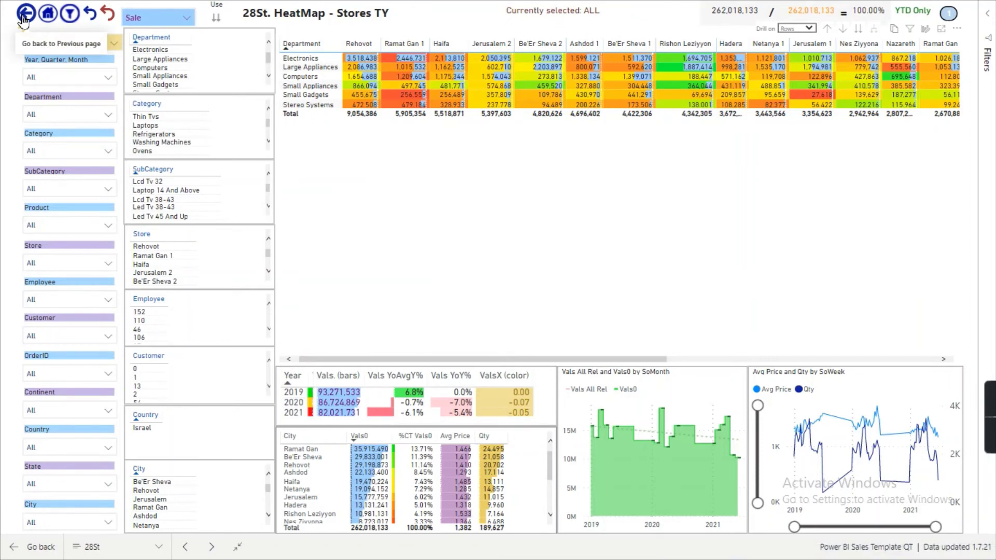
pyautogui.click(459, 191)
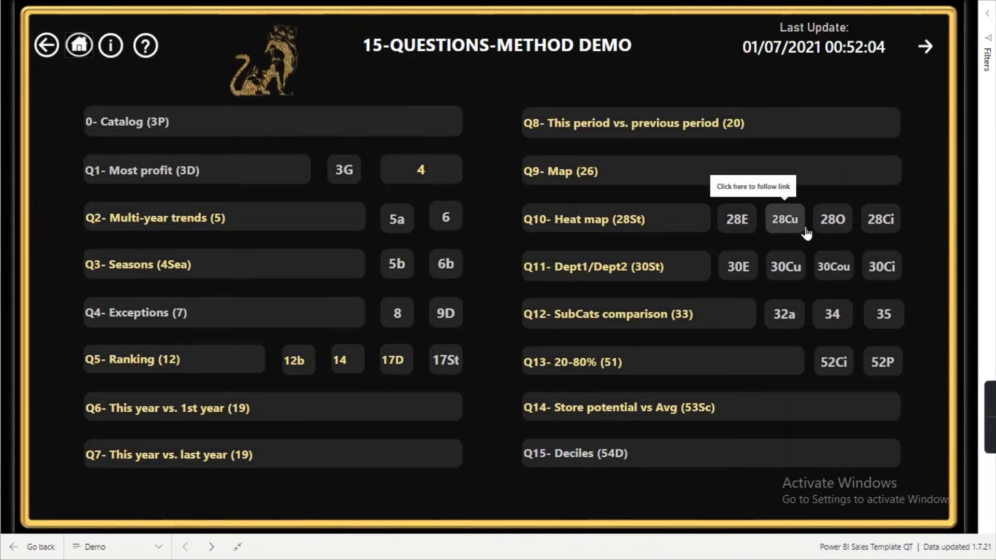
pyautogui.click(673, 274)
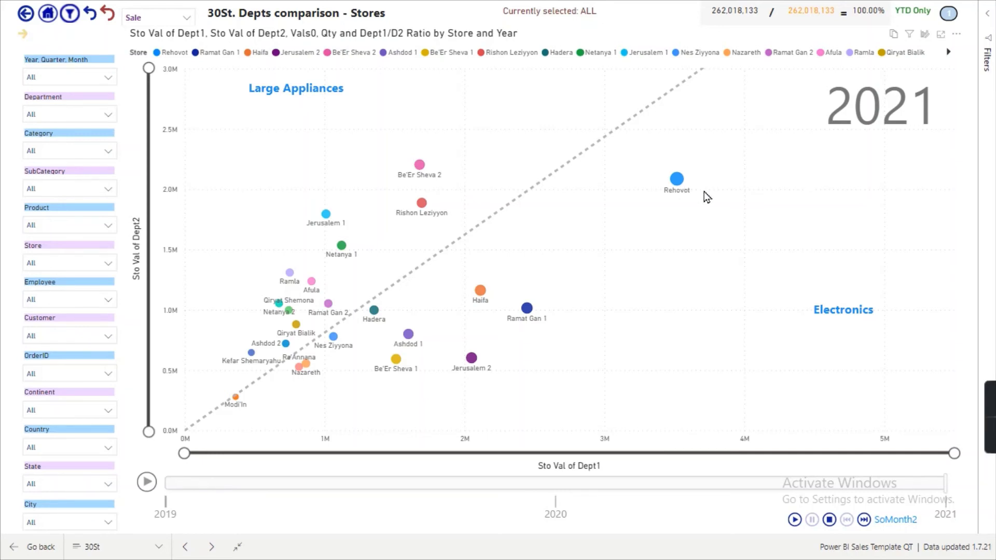
# Examine the Electronics and Large Appliances values of Rehovot, Ramat Gan 1, Be'Er Sheva 2 and Rishon Leziyyon in the scatter chart
pyautogui.moveTo(682, 187)
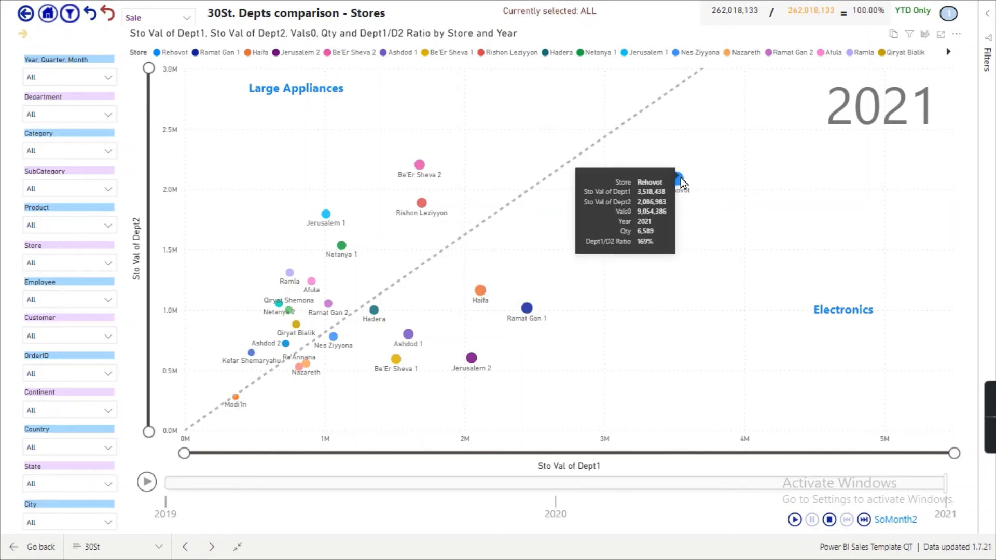
pyautogui.moveTo(528, 315)
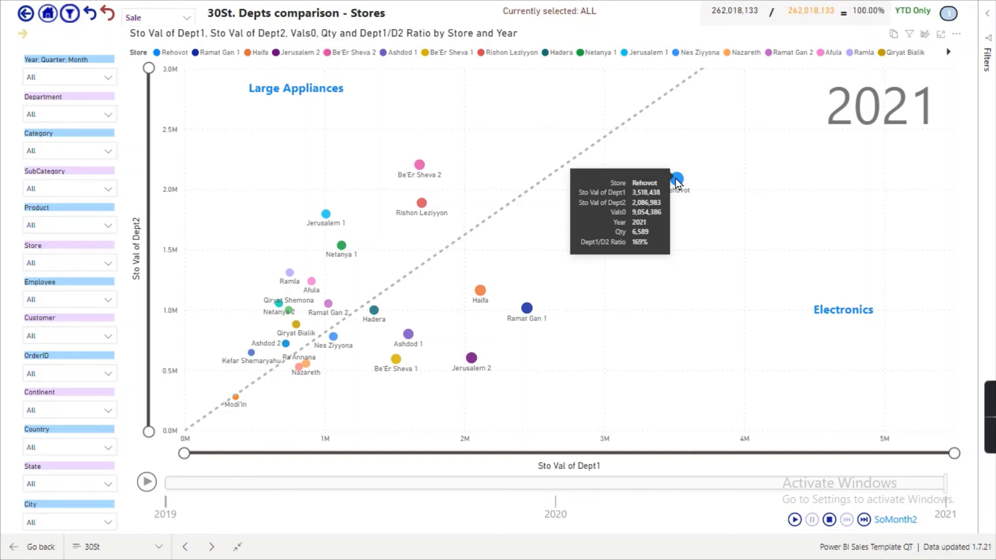
pyautogui.moveTo(420, 169)
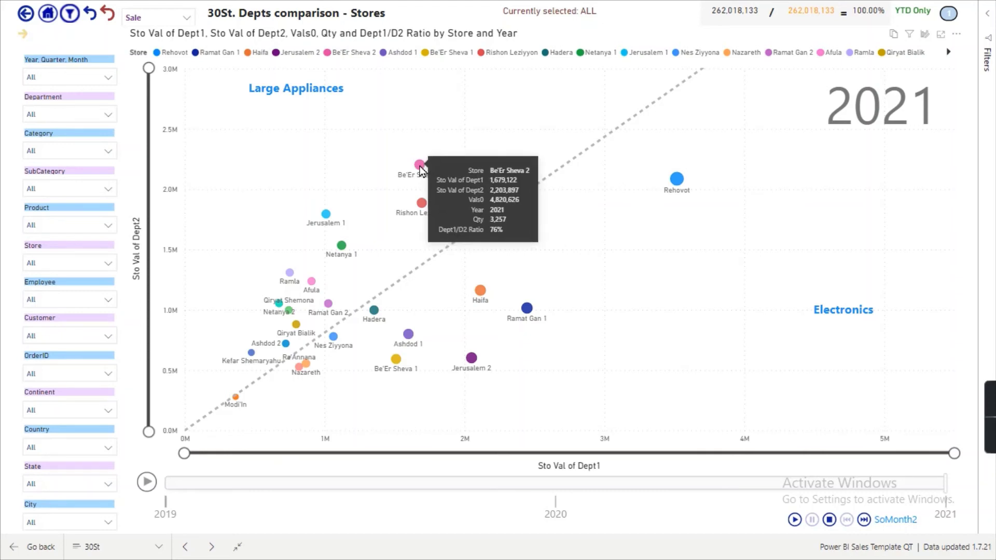
pyautogui.moveTo(423, 212)
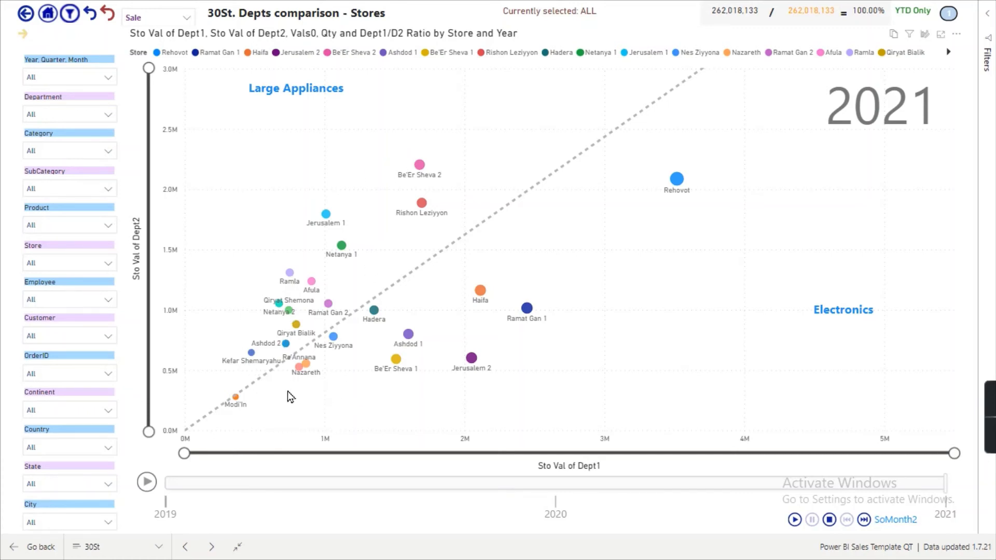
# Trace the multi-year paths of Rehovot and Ramat Gan 1, clear the selection, and play the chart's yearly animation for all stores
pyautogui.click(676, 179)
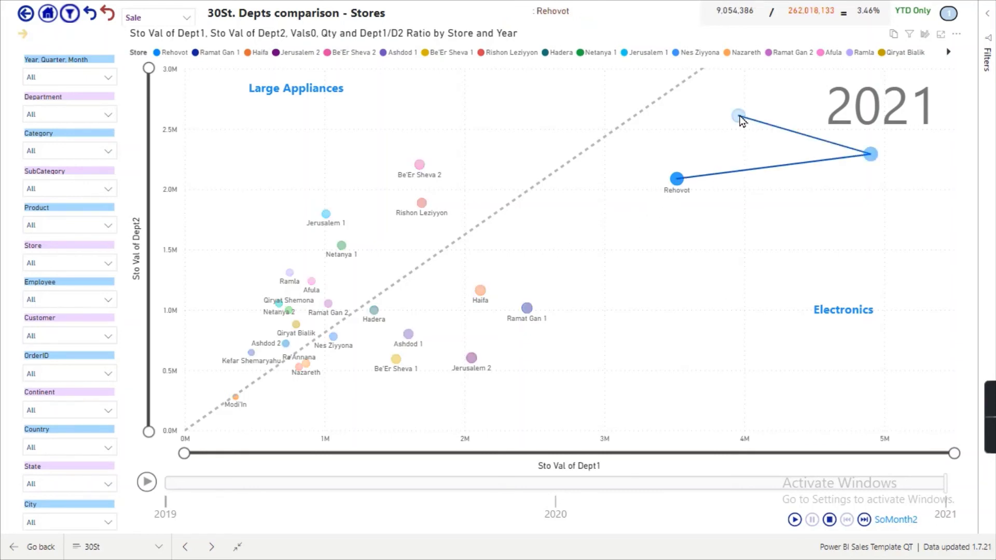
pyautogui.moveTo(685, 186)
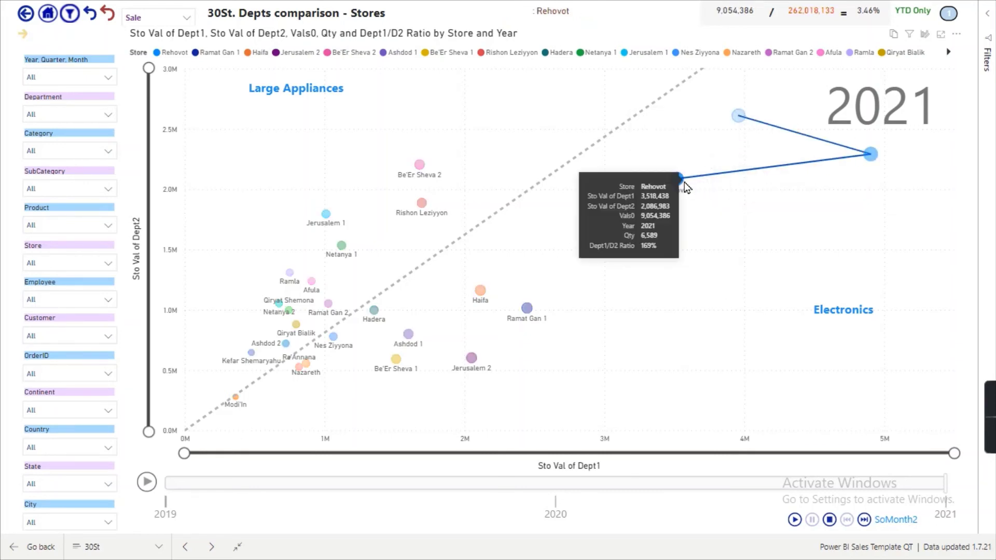
pyautogui.click(525, 310)
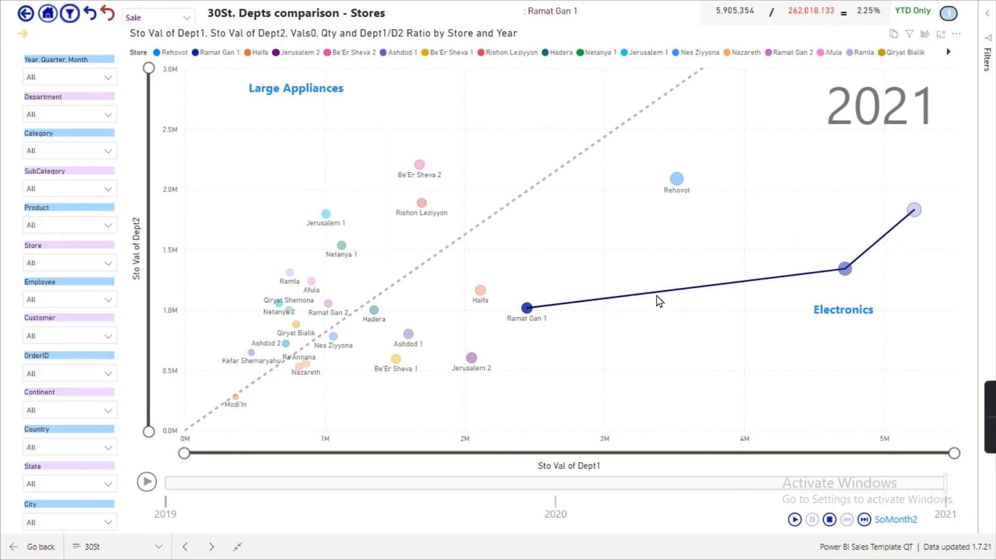
pyautogui.moveTo(527, 310)
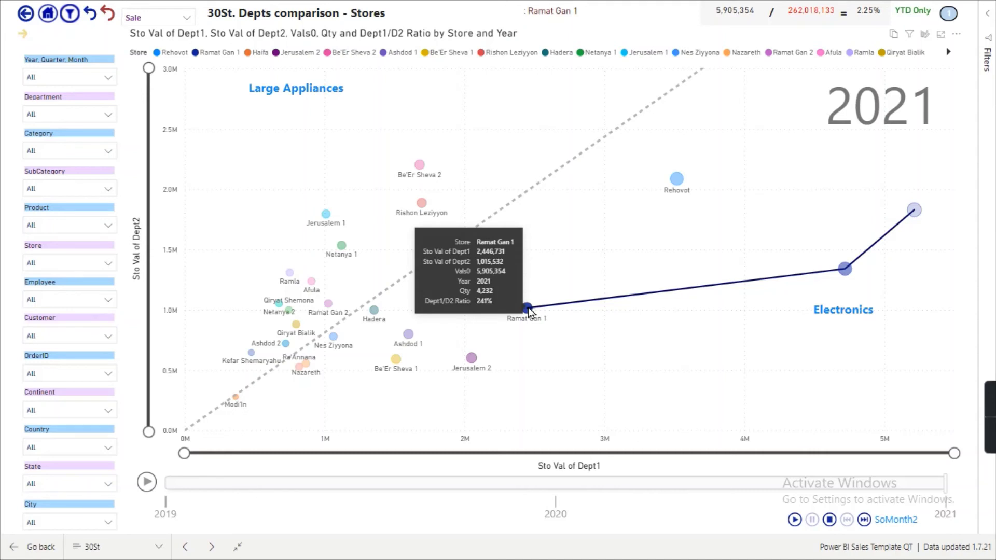
pyautogui.click(592, 336)
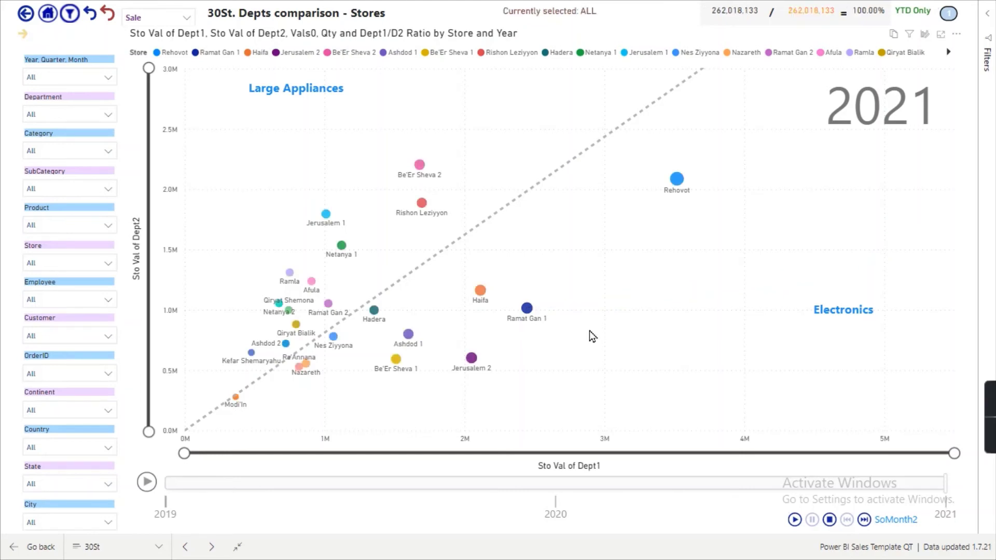
pyautogui.click(147, 482)
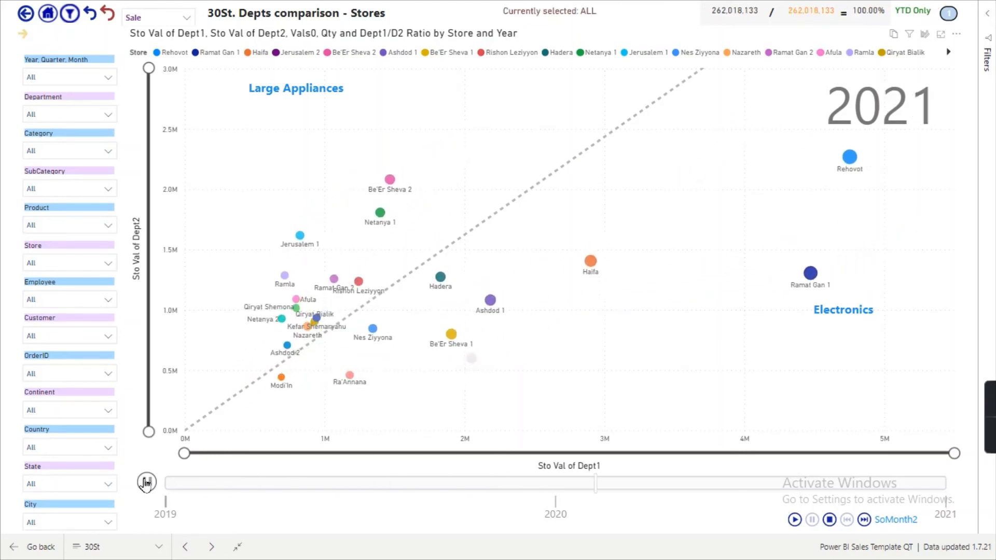
# Open the Q12 SubCats comparison page from the question menu and inspect its LED and LCD product search filters
pyautogui.click(24, 14)
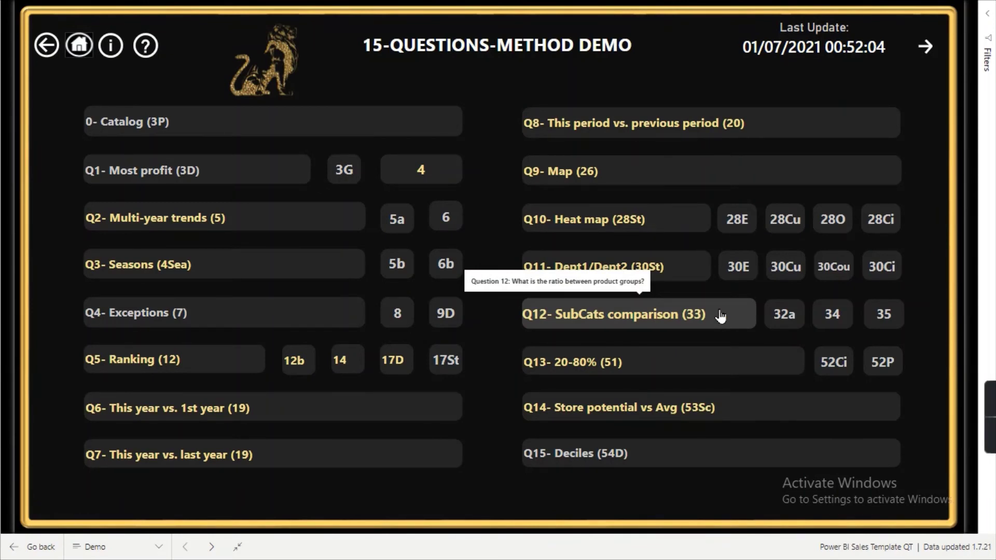
pyautogui.click(700, 323)
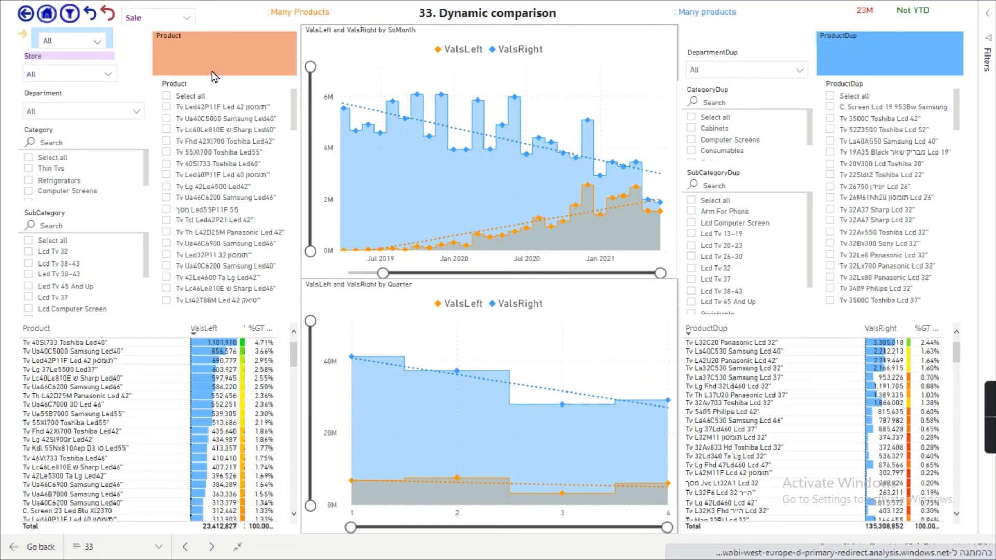
pyautogui.click(201, 59)
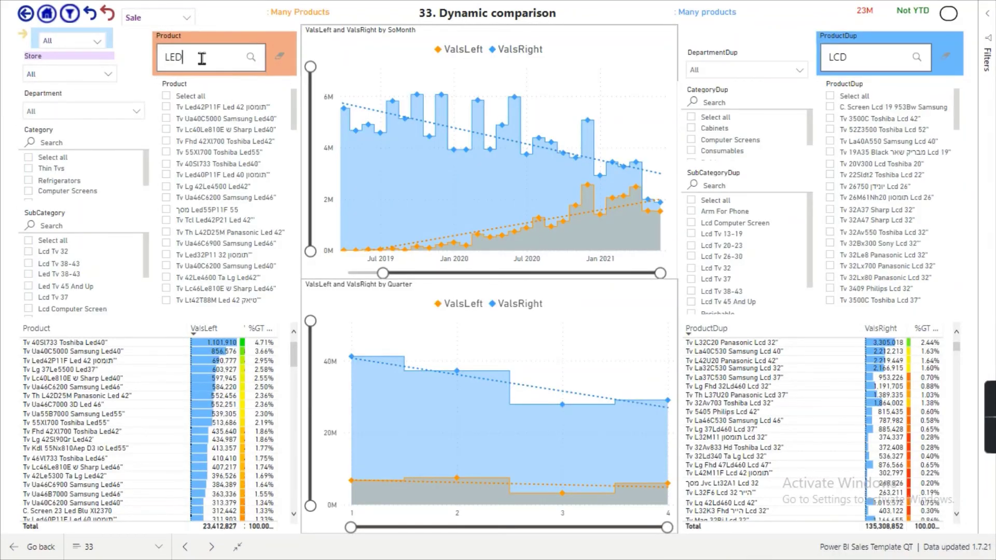
pyautogui.click(886, 59)
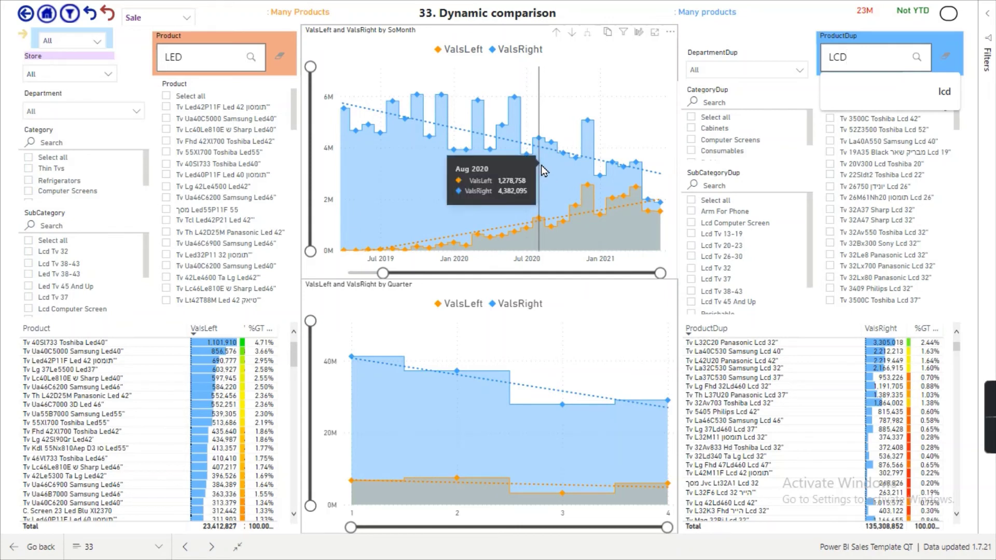
pyautogui.click(197, 58)
pyautogui.click(865, 56)
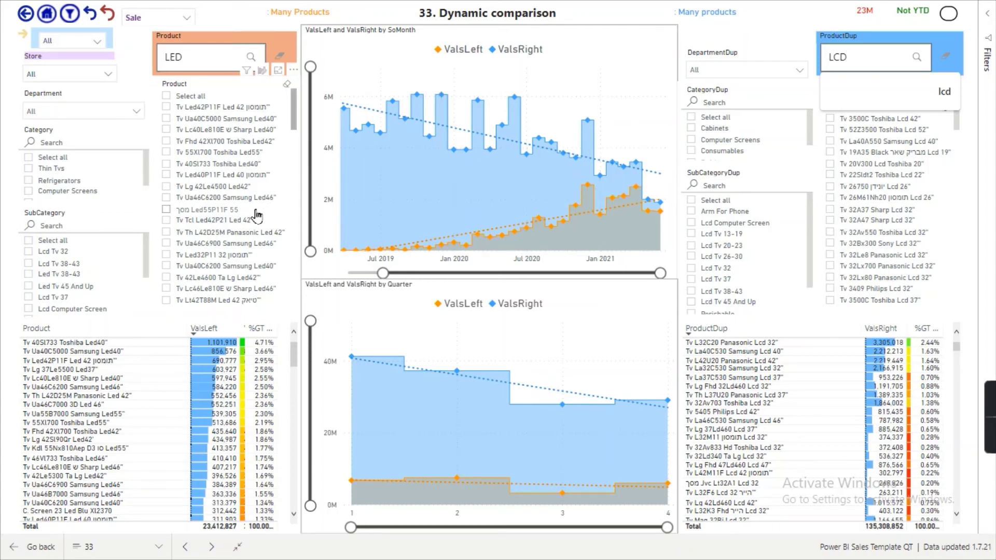
# Filter both the LED and the LCD comparison groups to the Thin Tvs category and examine the monthly chart
pyautogui.click(29, 169)
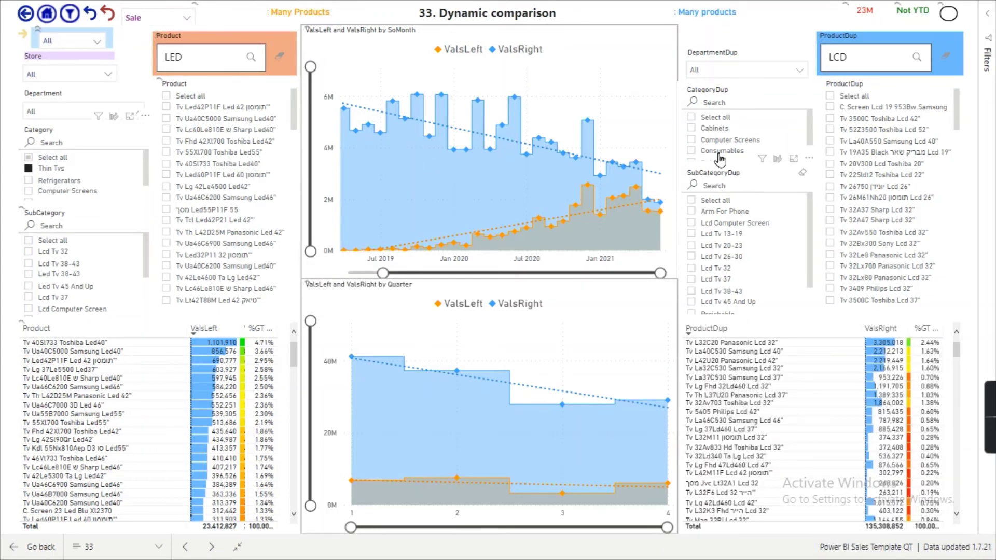
pyautogui.scroll(-2, 711, 145)
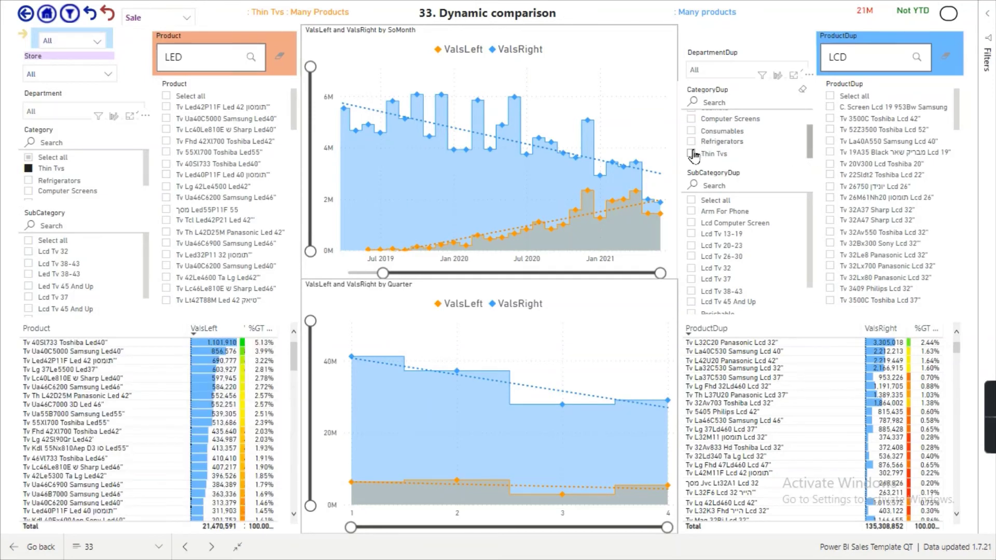
pyautogui.click(692, 154)
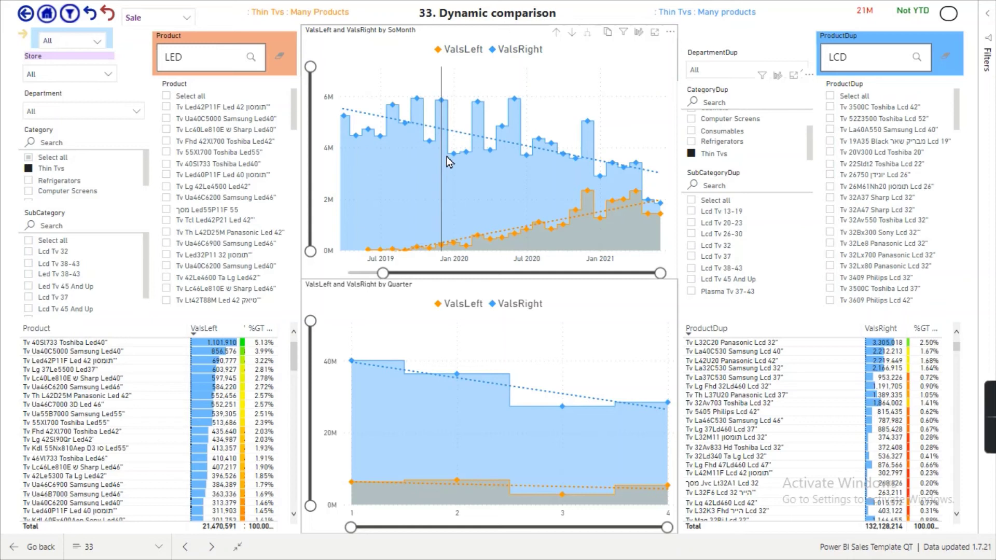
pyautogui.moveTo(449, 162)
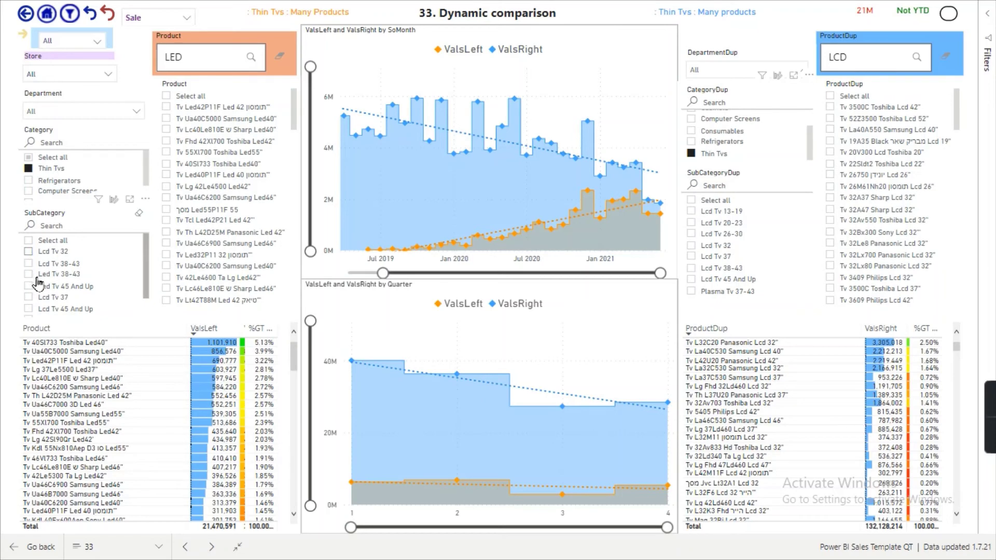
# Compare Led Tv 32 against Lcd Tv 32, then Led Tv 37 against Lcd Tv 37, using the two subcategory filters
pyautogui.click(30, 252)
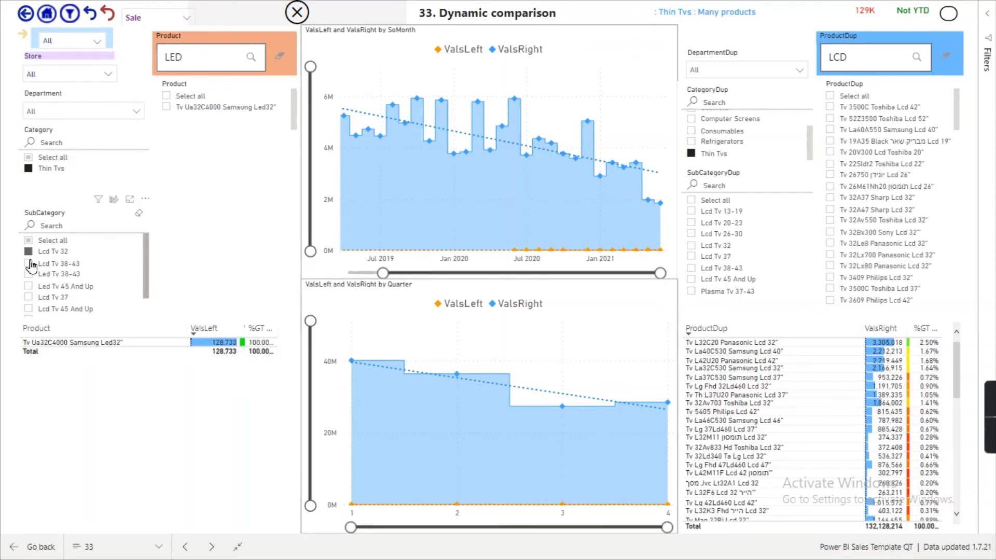
pyautogui.click(58, 274)
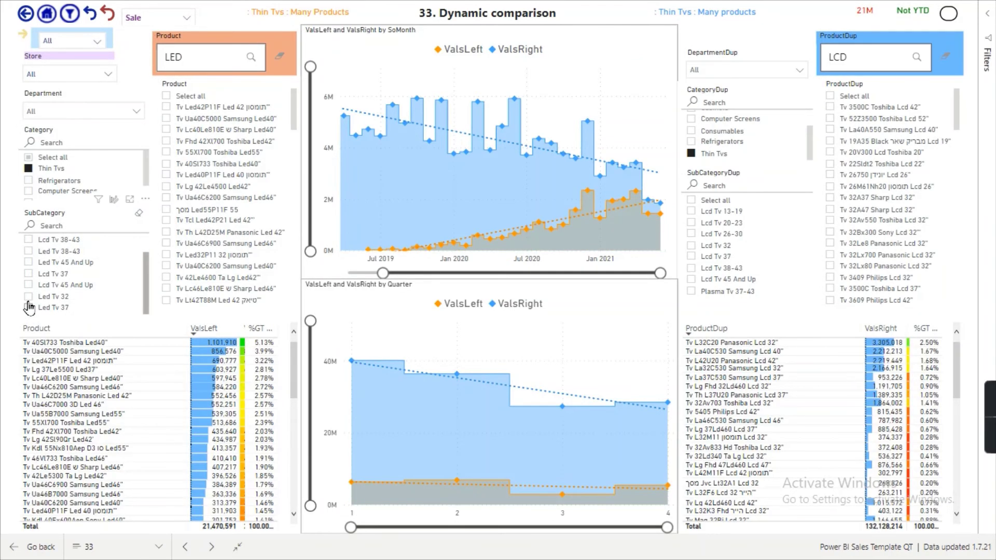
pyautogui.click(29, 297)
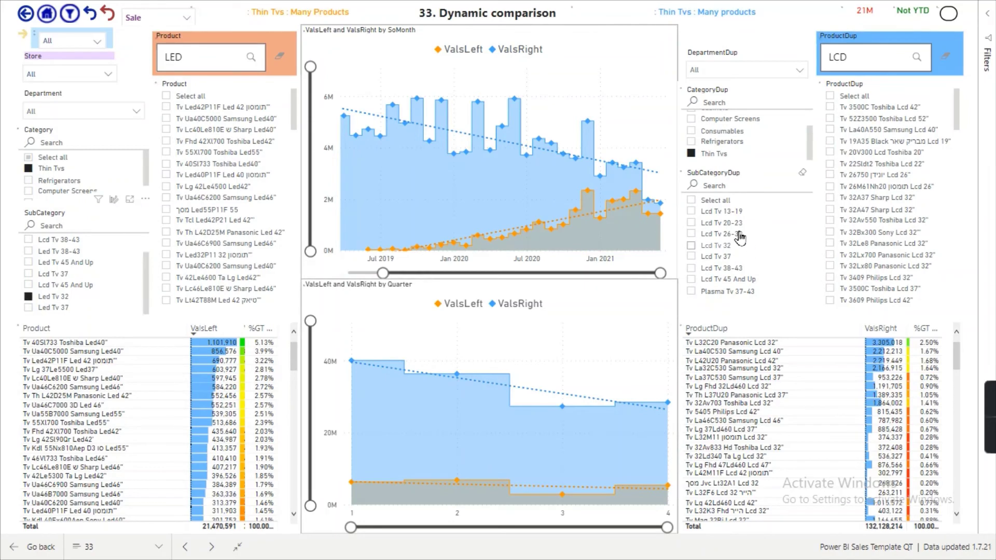
pyautogui.click(692, 247)
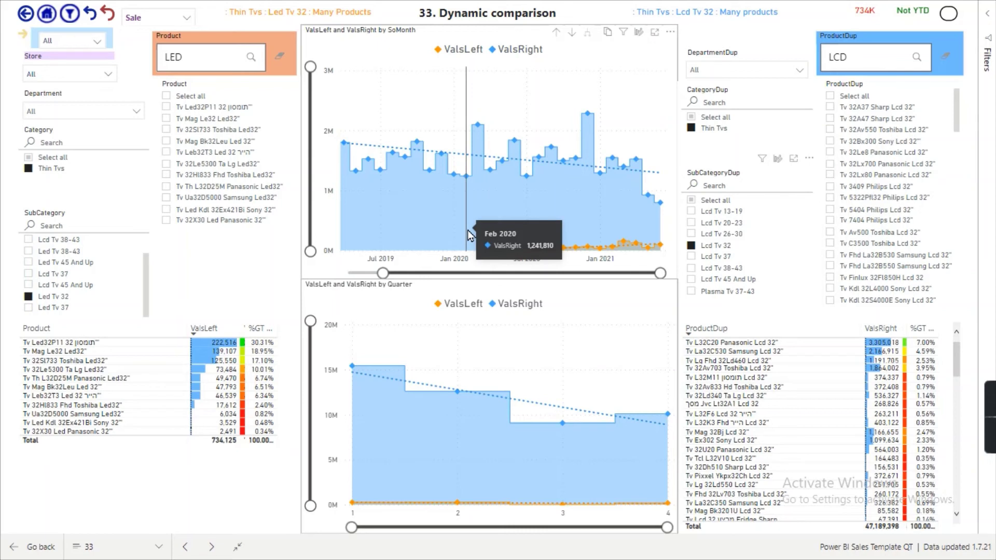
pyautogui.click(29, 307)
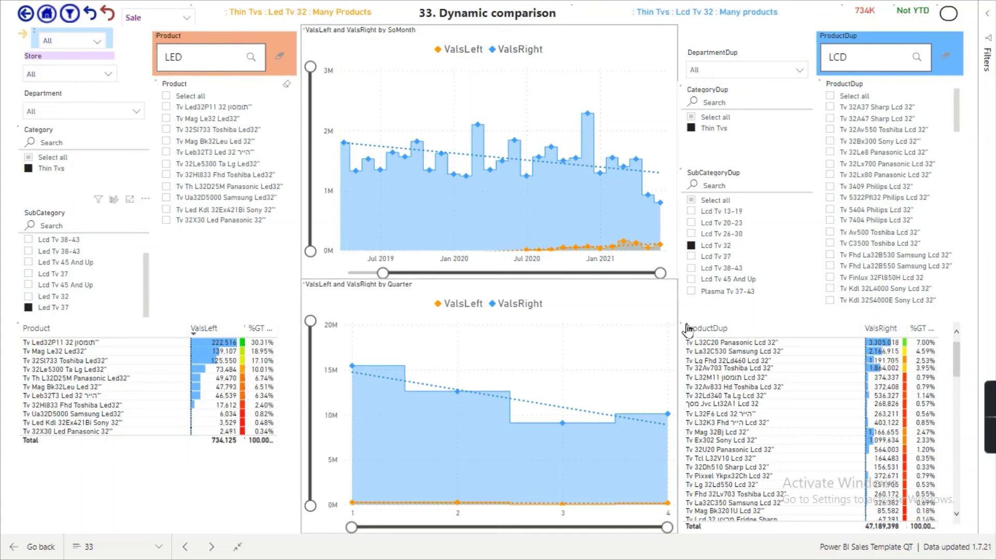
pyautogui.click(690, 257)
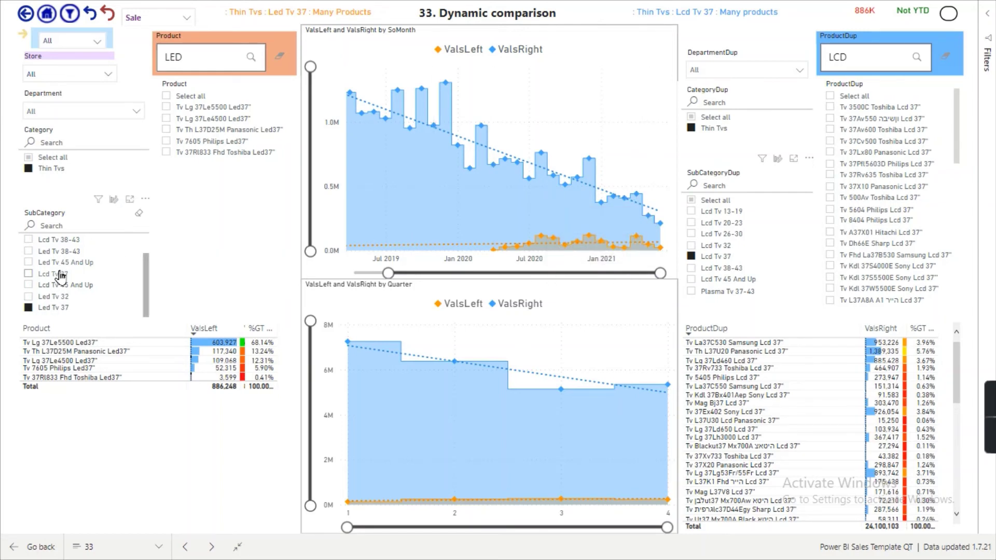
# Compare Led Tv 38-43 against Lcd Tv 38-43, then Led Tv 45 And Up against Lcd Tv 45 And Up, and examine the monthly chart
pyautogui.scroll(3, 150, 275)
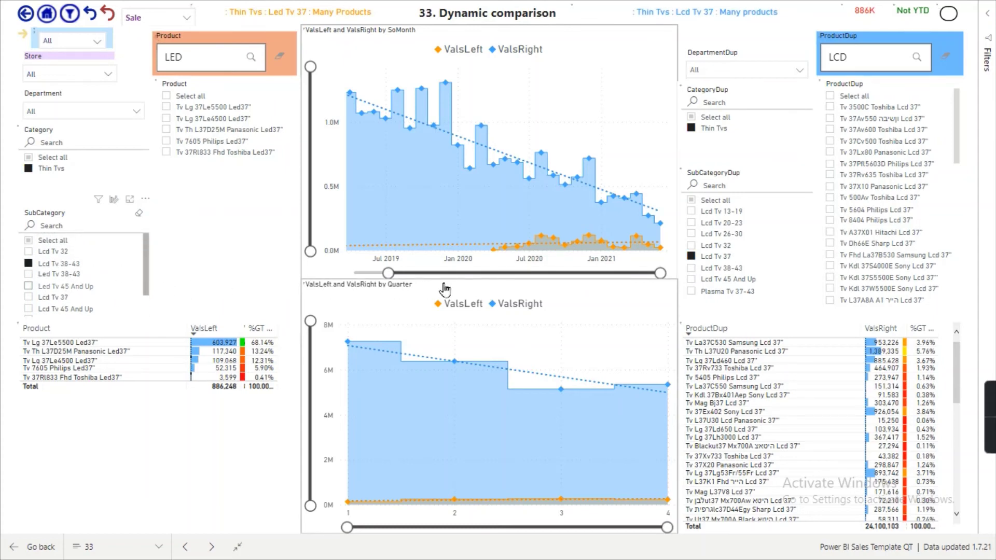
pyautogui.click(28, 263)
pyautogui.click(29, 276)
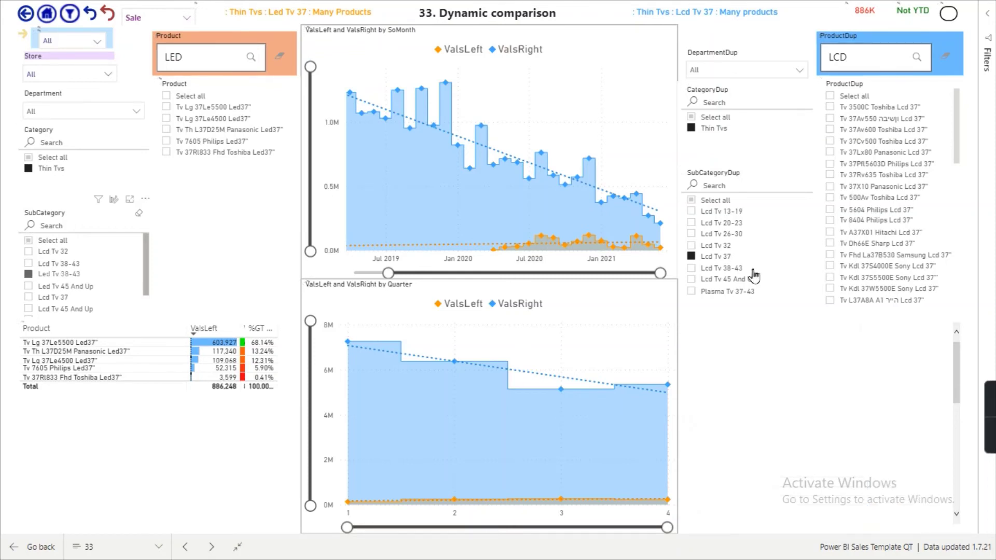
pyautogui.click(723, 269)
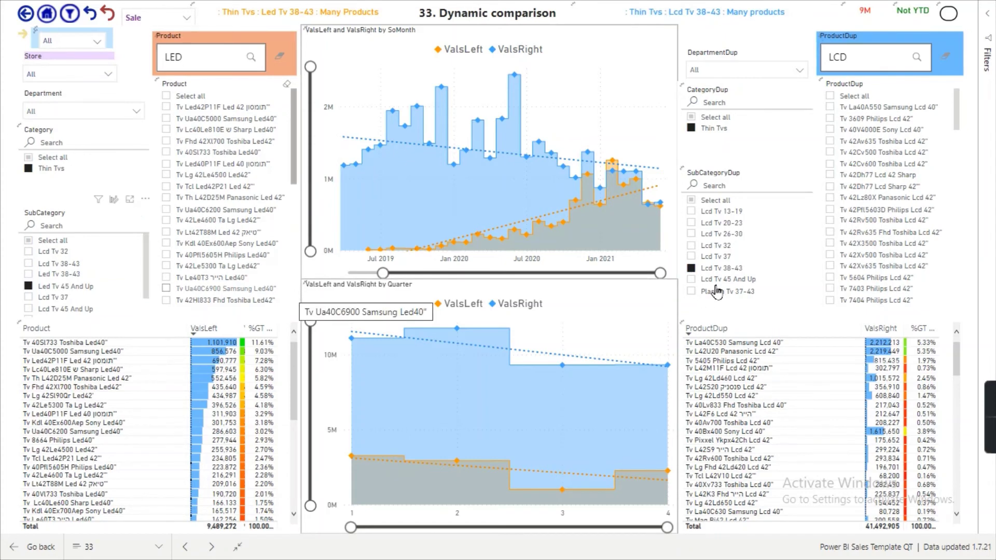
pyautogui.click(691, 280)
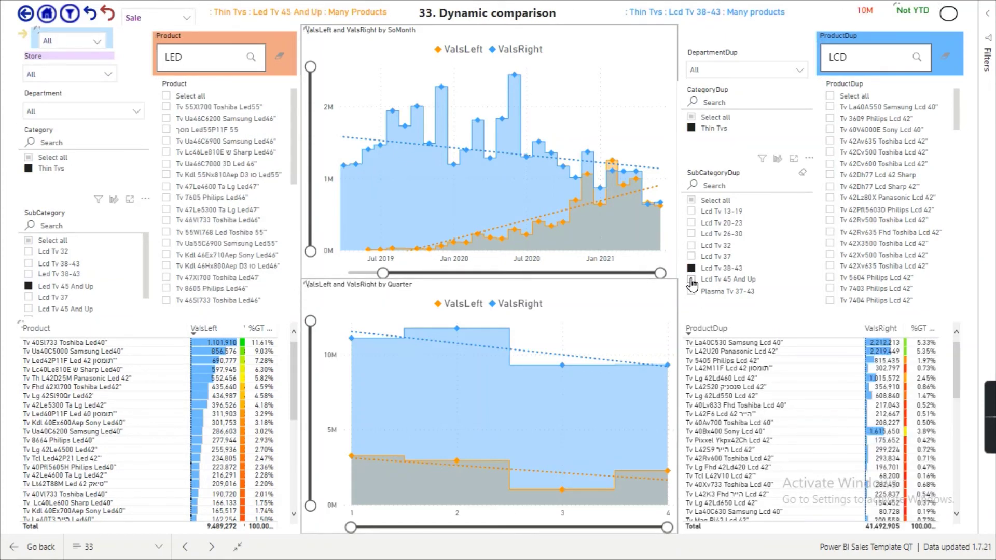
pyautogui.click(690, 280)
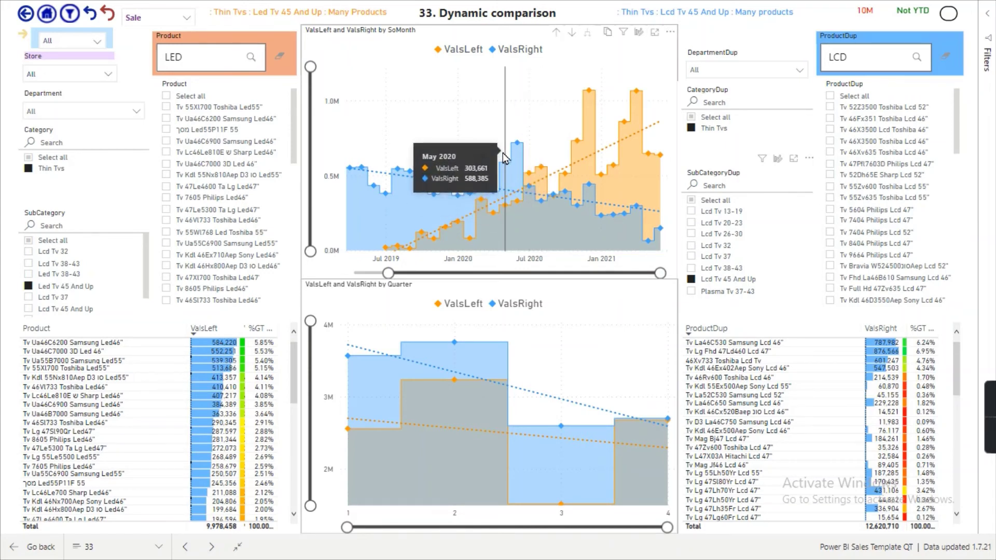
# Open the Q13 20-80% page from the question menu and examine the Departments, Categories and Products Pareto charts
pyautogui.click(25, 15)
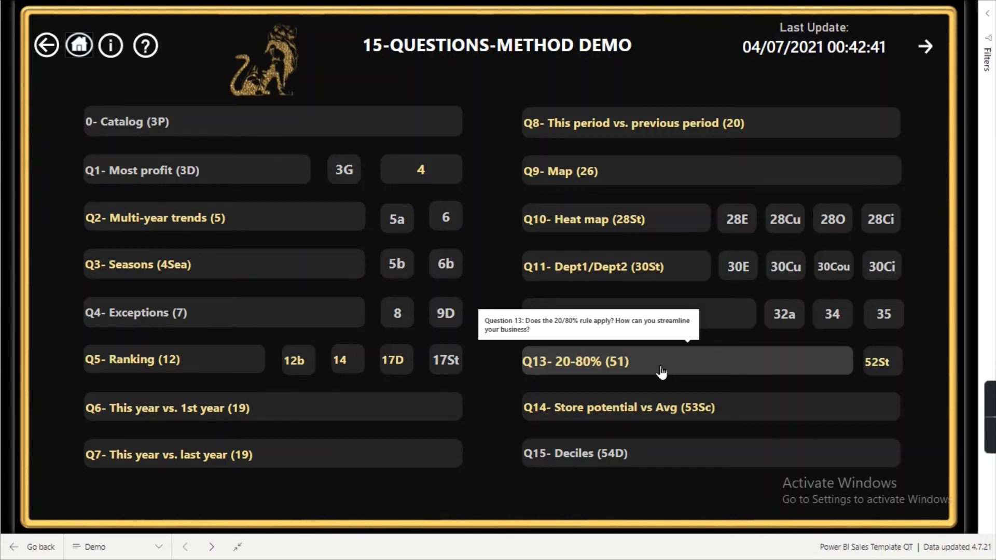
pyautogui.click(661, 370)
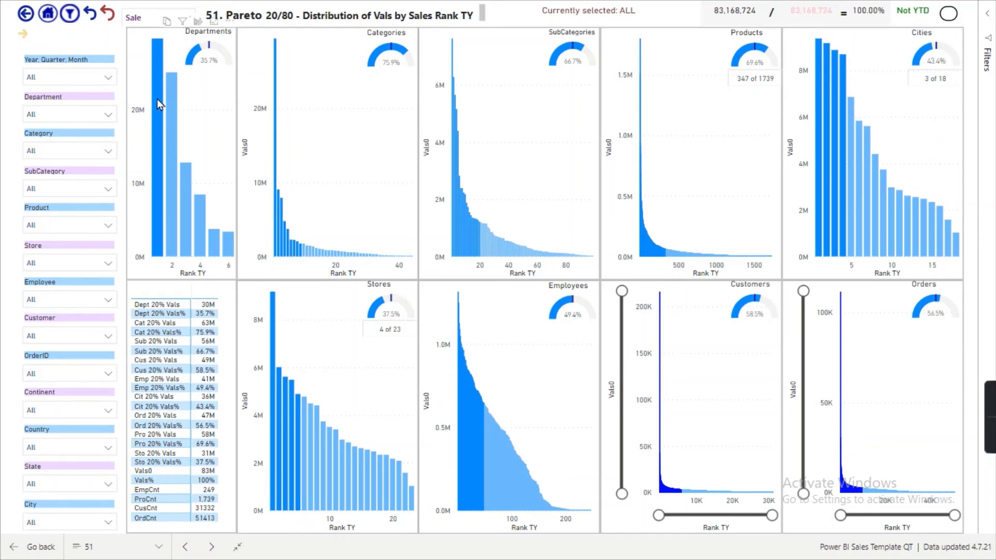
pyautogui.moveTo(230, 249)
pyautogui.moveTo(159, 115)
pyautogui.moveTo(205, 66)
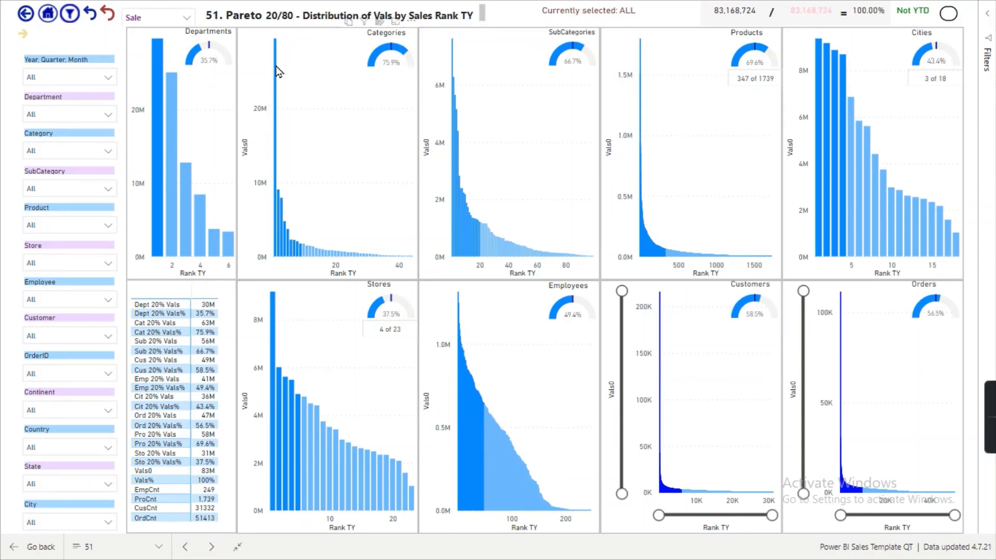
pyautogui.moveTo(276, 71)
pyautogui.moveTo(387, 263)
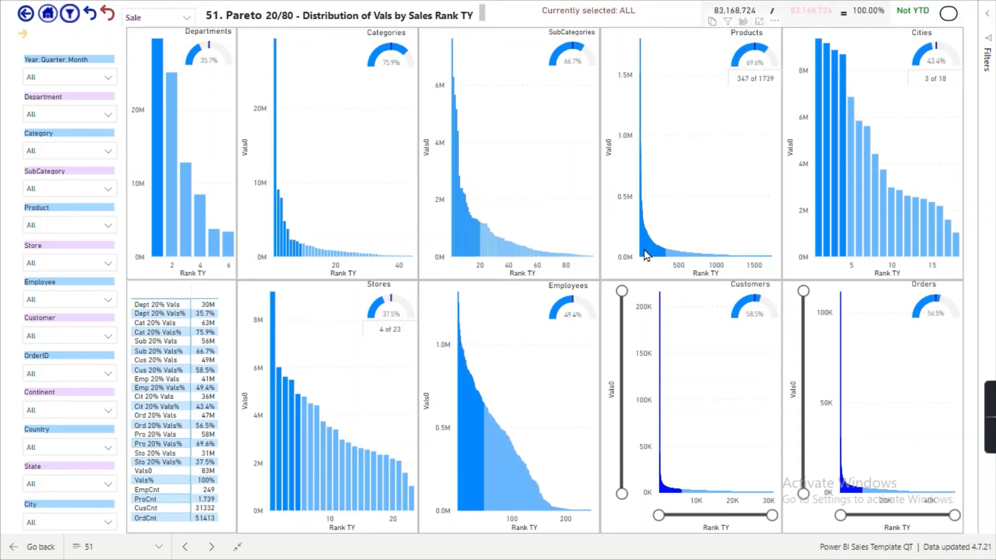
pyautogui.moveTo(650, 258)
# Open the 52St page on new sales by store, and try the XNewSales threshold at 0 before setting it to 5000000
pyautogui.click(386, 339)
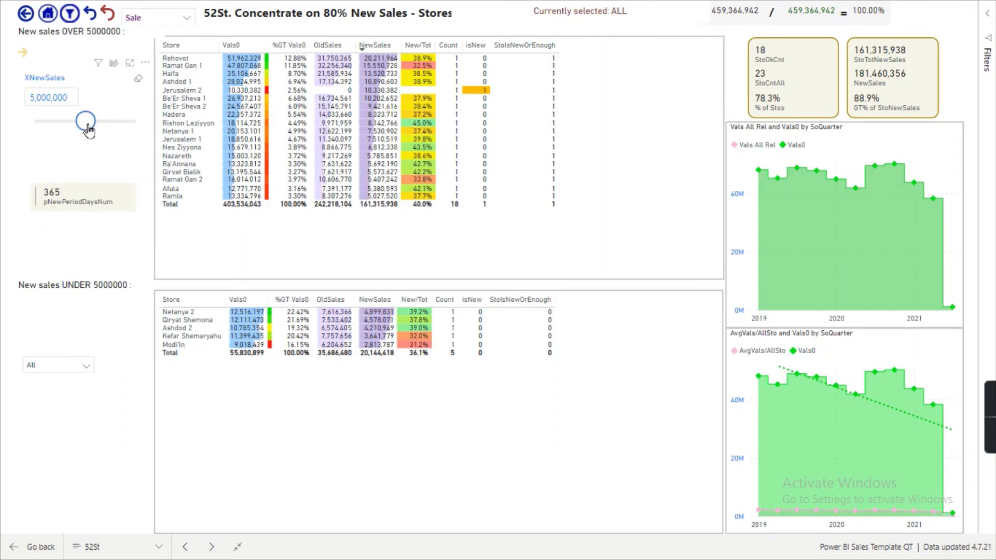
pyautogui.moveTo(88, 129); pyautogui.dragTo(14, 128)
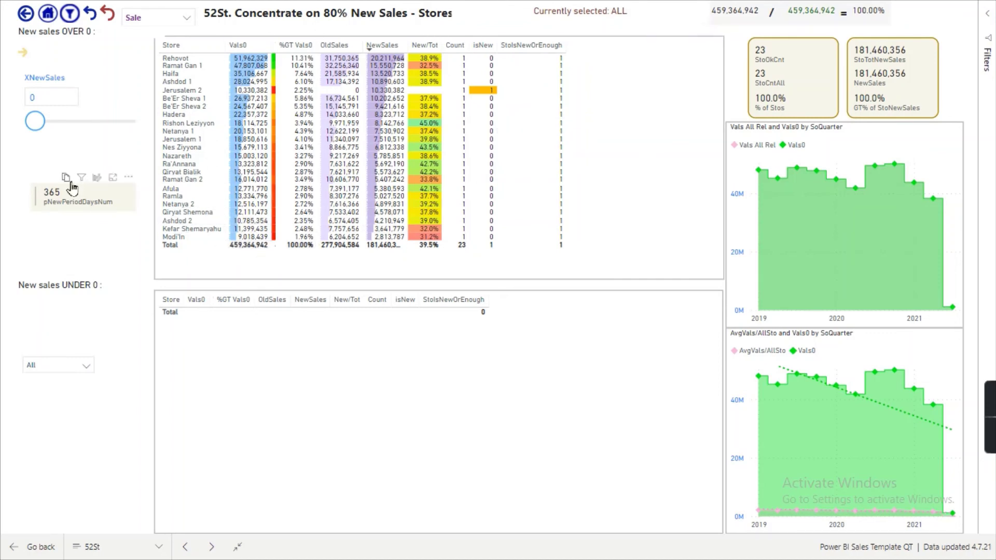
pyautogui.click(37, 97)
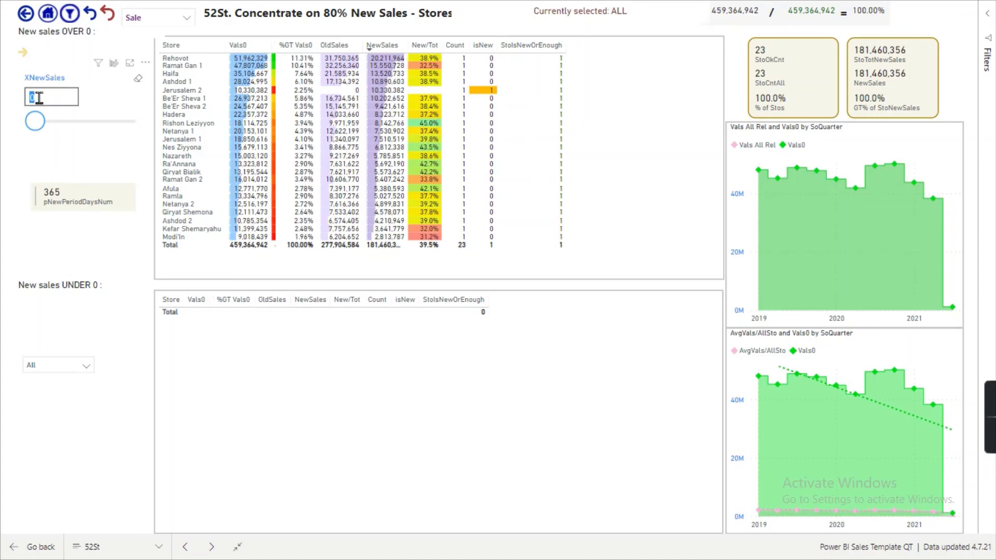
pyautogui.click(49, 86)
pyautogui.click(51, 98)
pyautogui.write('5')
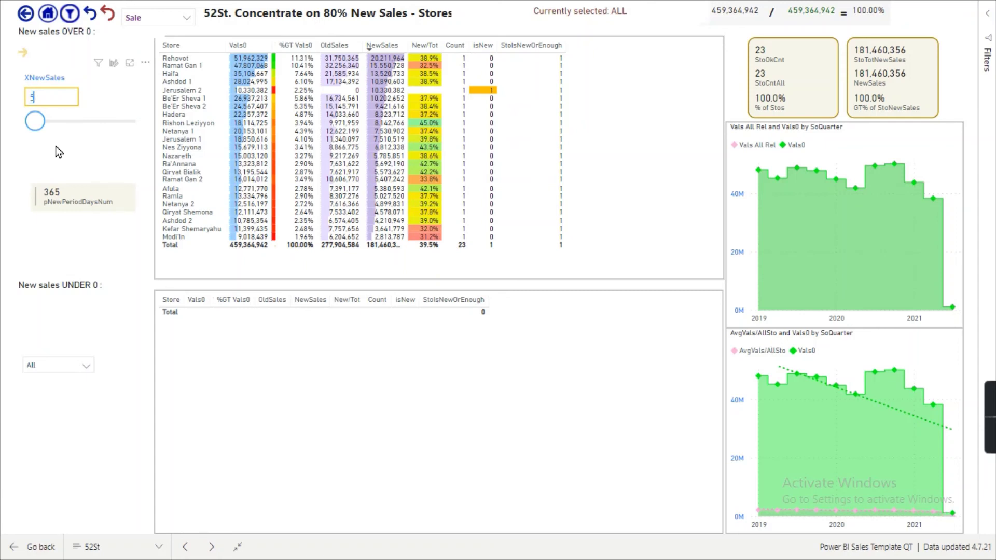
pyautogui.write('000000')
pyautogui.press('Return')
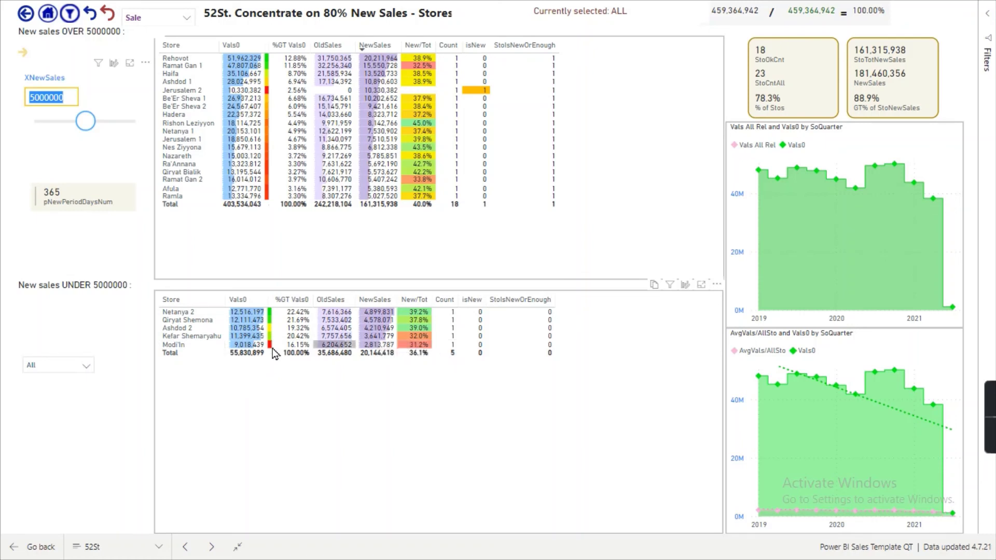
# Select Modi'In in the table of stores under the threshold and compare its quarterly sales with the all-store figures in both charts
pyautogui.click(374, 346)
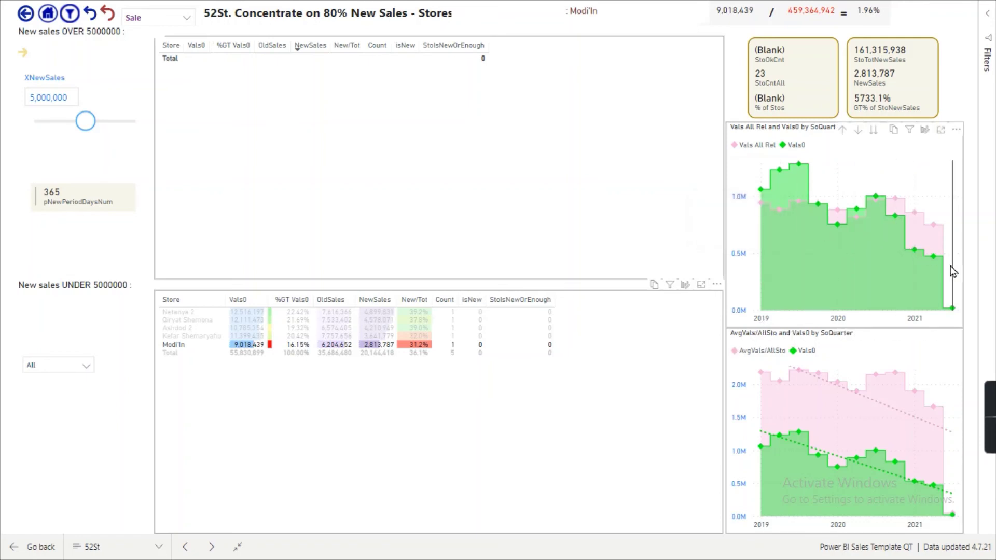
pyautogui.moveTo(951, 270)
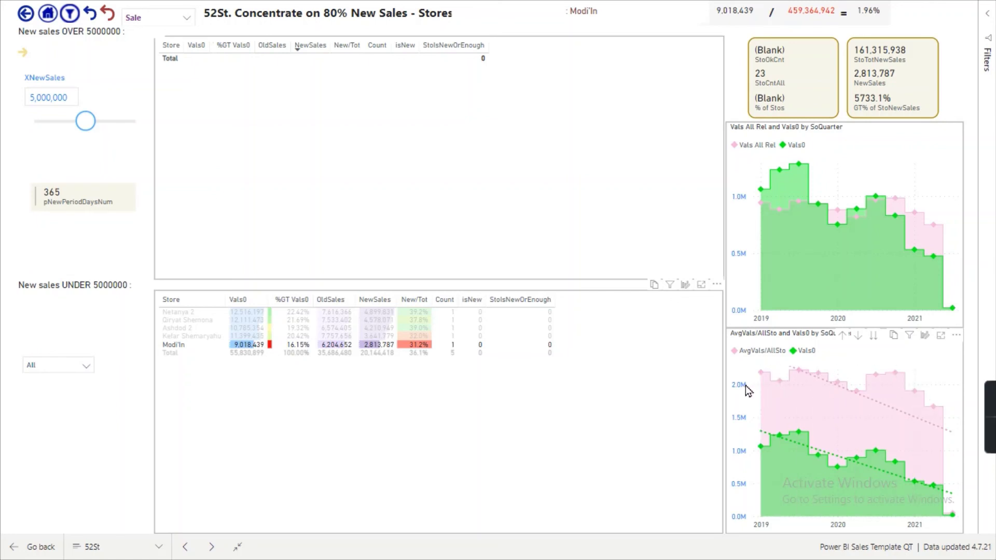
pyautogui.moveTo(763, 385)
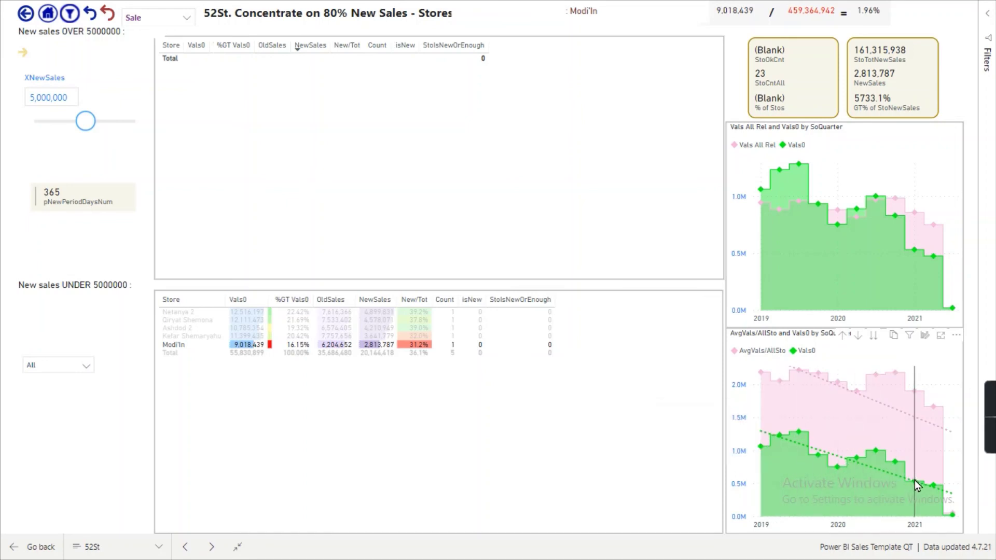
pyautogui.moveTo(918, 482)
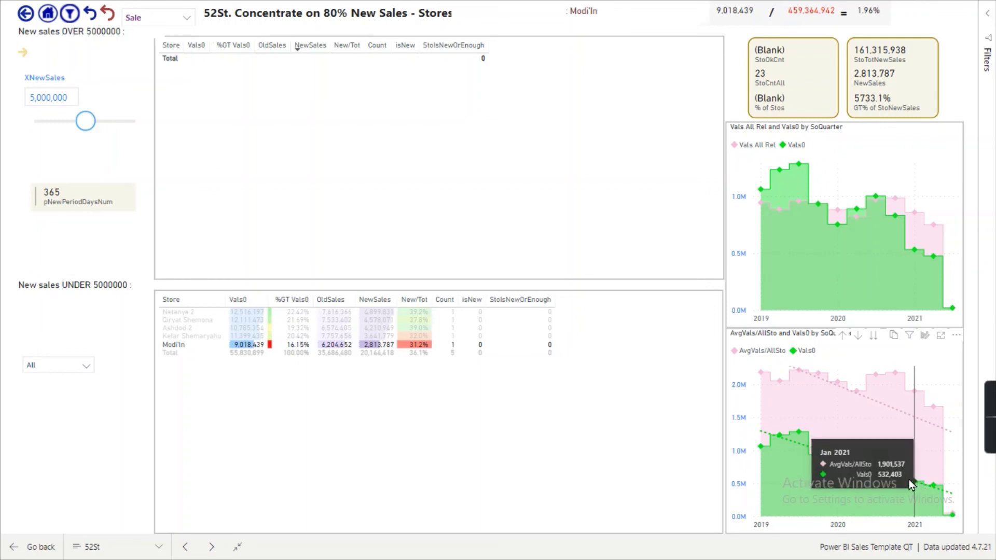
pyautogui.moveTo(879, 240)
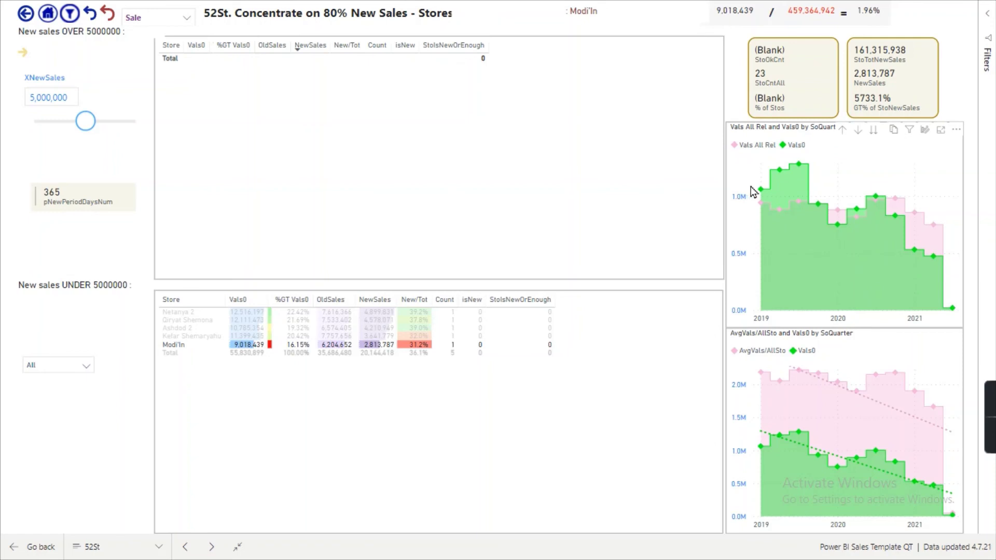
pyautogui.moveTo(805, 196)
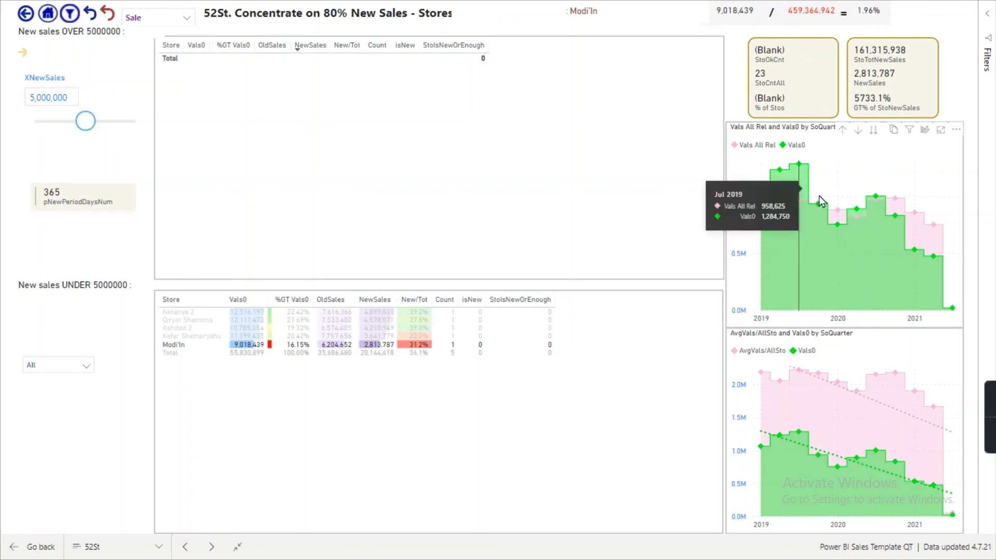
pyautogui.moveTo(846, 470)
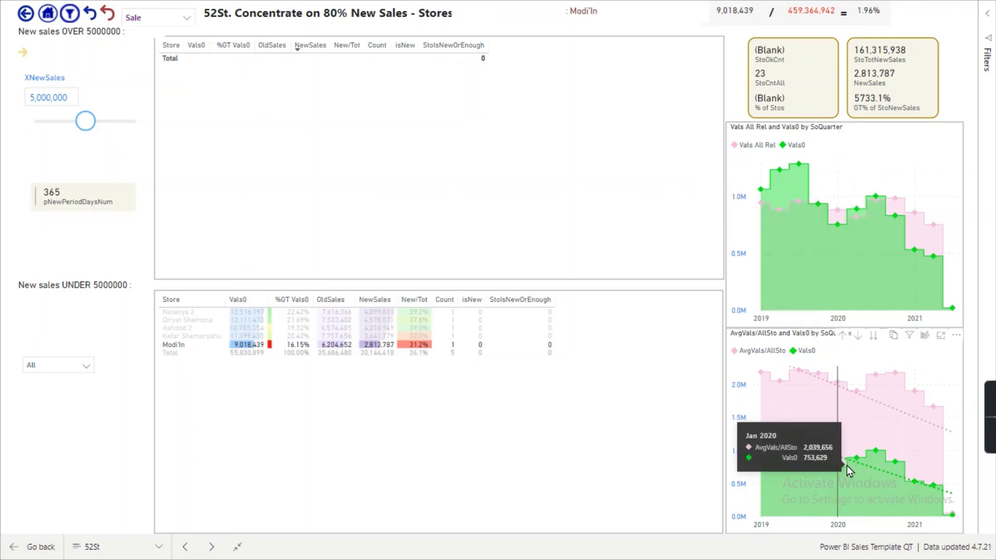
pyautogui.moveTo(957, 492)
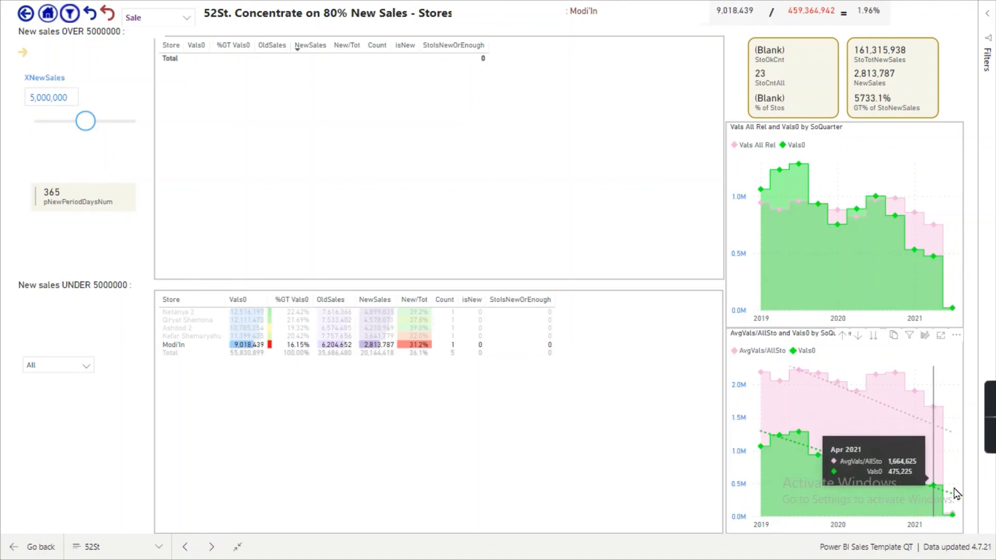
# Examine the quarterly charts of Kefar Shemaryahu, Ashdod 2, Qiryat Shemona and Netanya 2 one store at a time
pyautogui.click(172, 336)
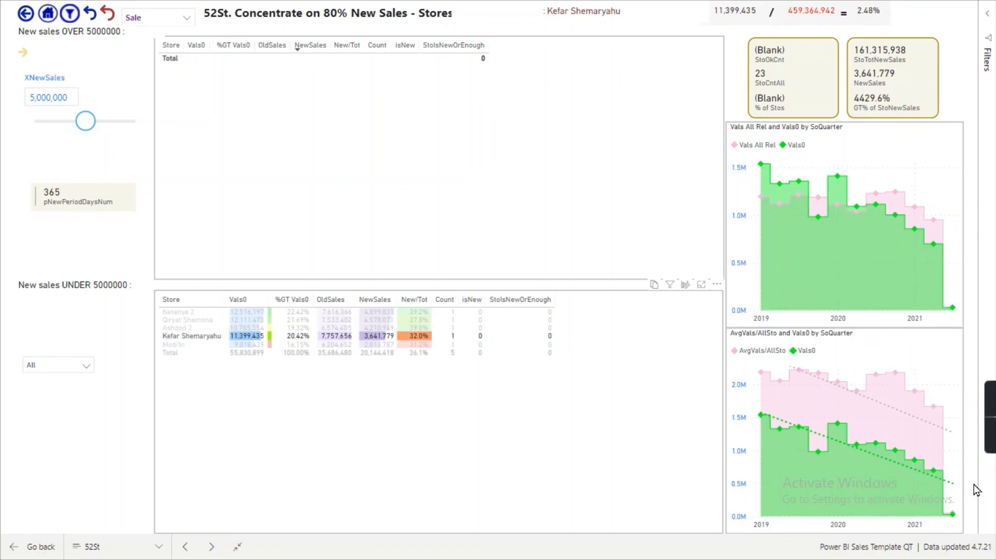
pyautogui.click(185, 330)
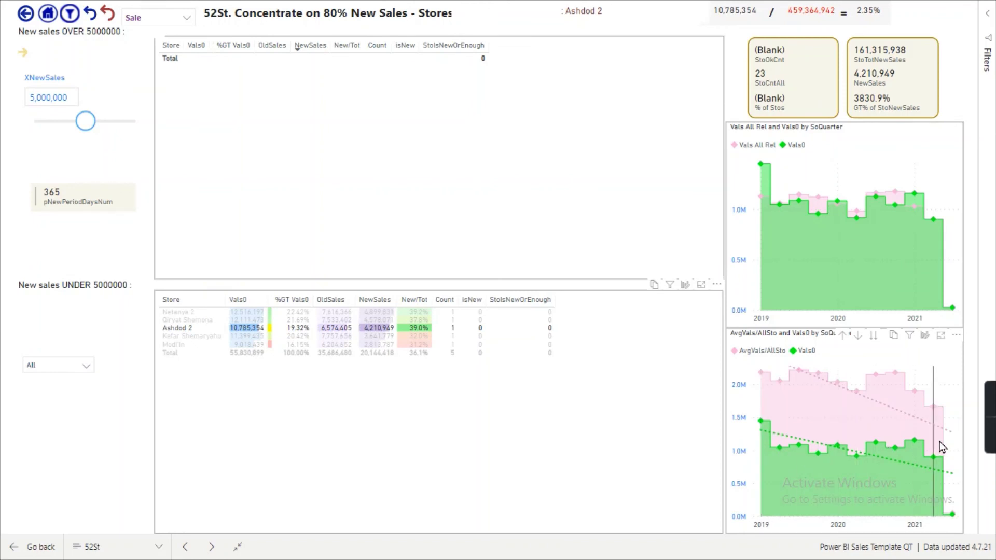
pyautogui.moveTo(932, 445)
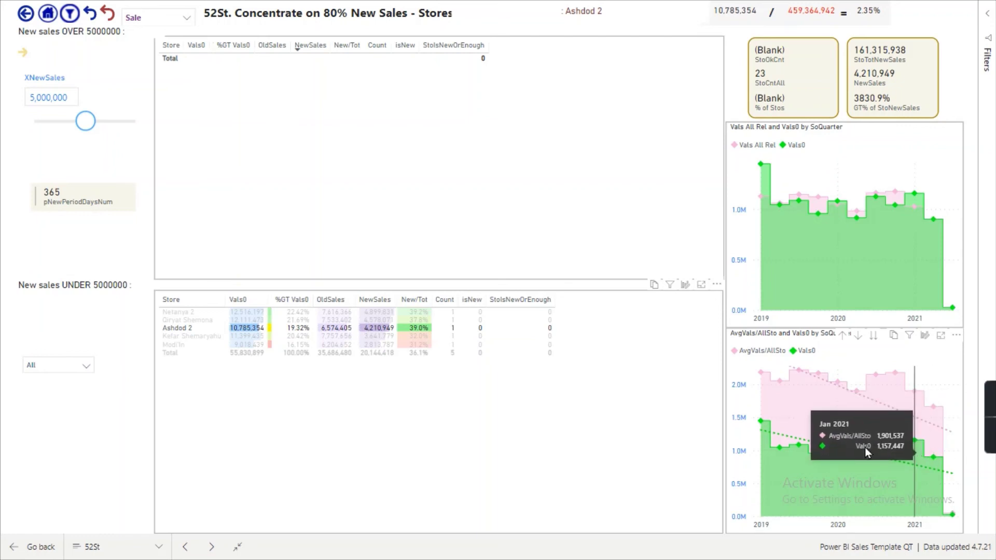
pyautogui.click(244, 319)
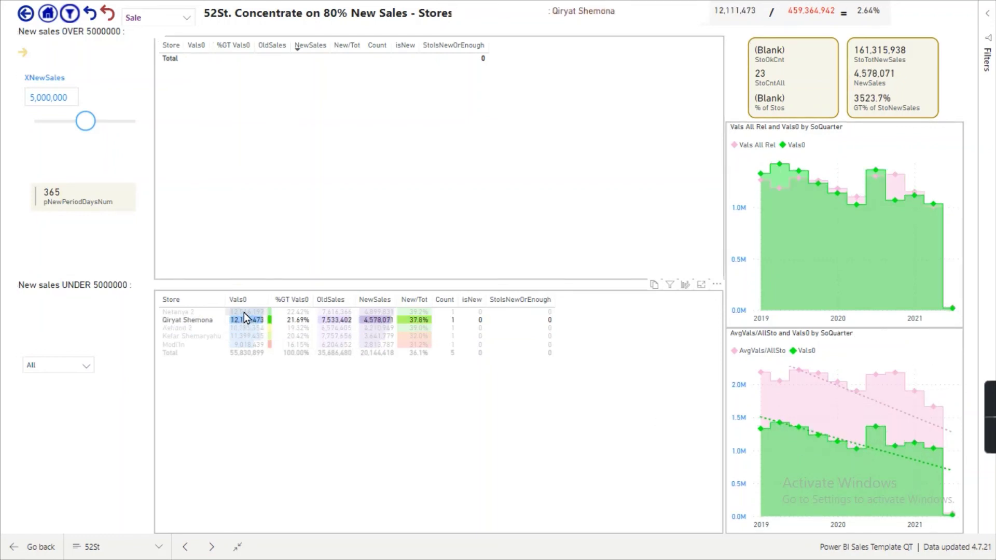
pyautogui.click(244, 312)
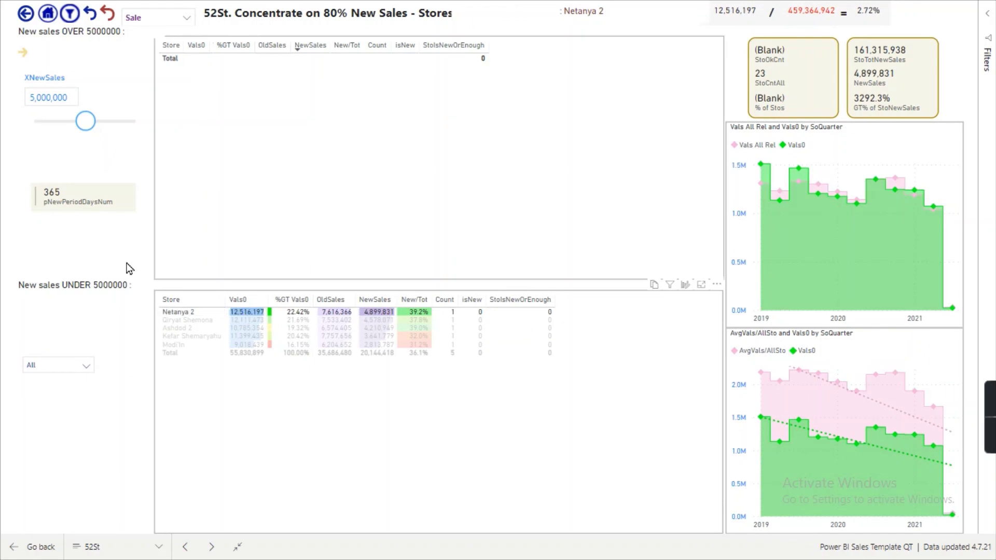
# Return to the question menu and open the Q14 Store potential vs Avg page
pyautogui.click(27, 16)
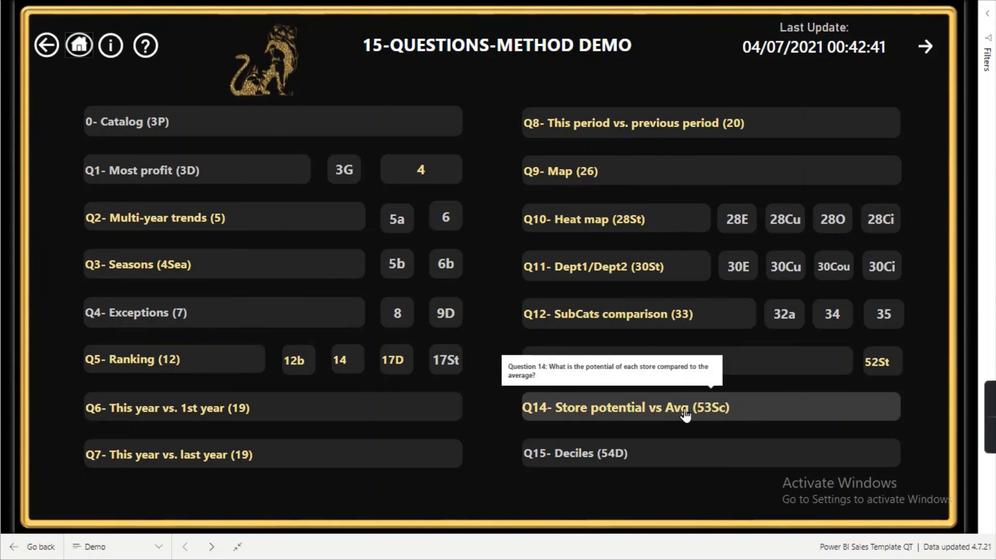
pyautogui.click(641, 415)
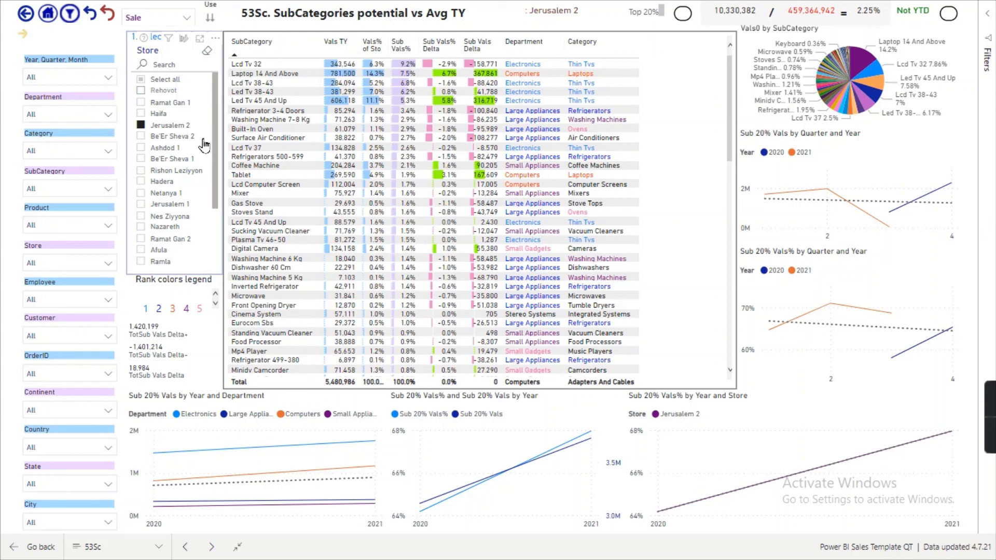
# Compare the subcategory sales shares of Rehovot, Ramat Gan 1 and Jerusalem 2 with the all-store average, one store at a time
pyautogui.click(164, 92)
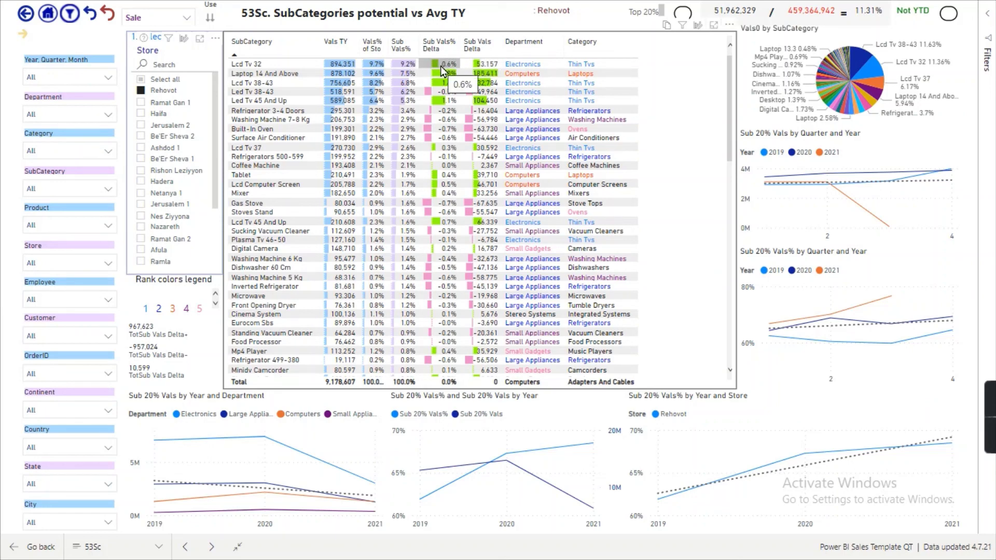
pyautogui.moveTo(454, 71)
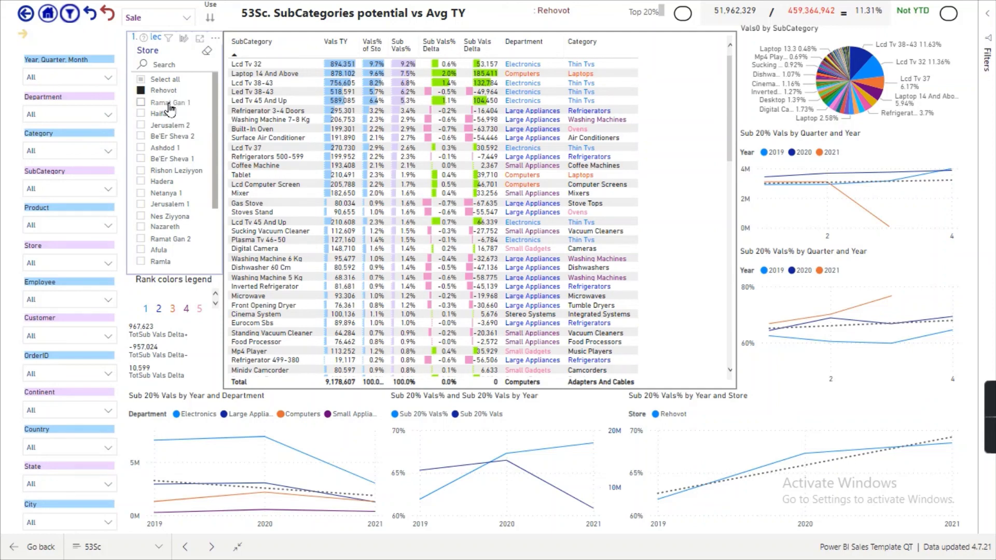
pyautogui.click(169, 104)
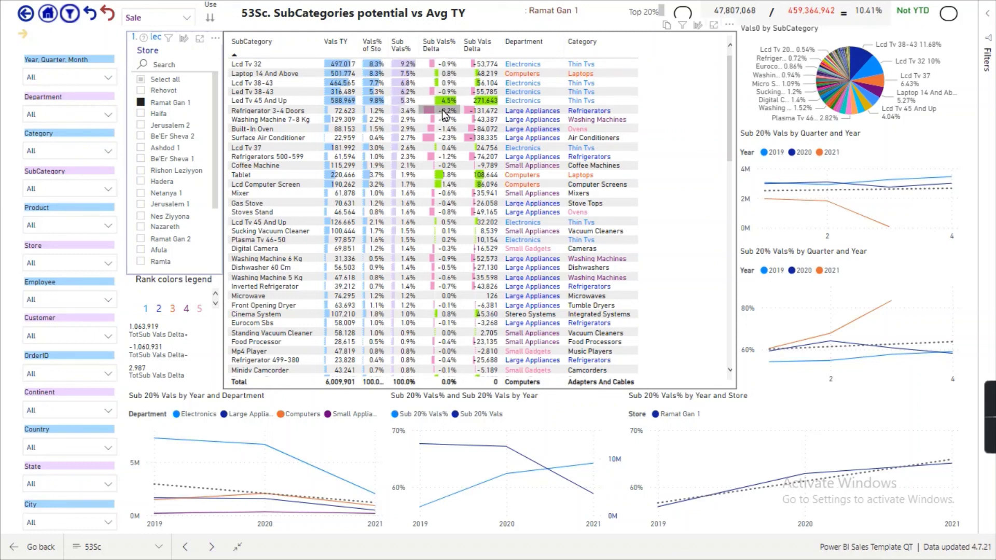
pyautogui.click(174, 128)
pyautogui.click(446, 47)
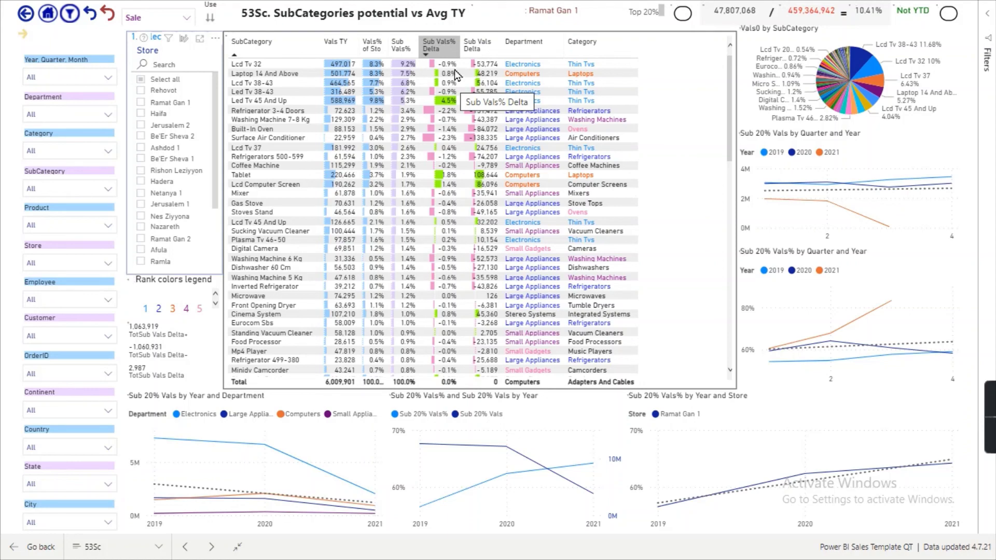
pyautogui.click(154, 103)
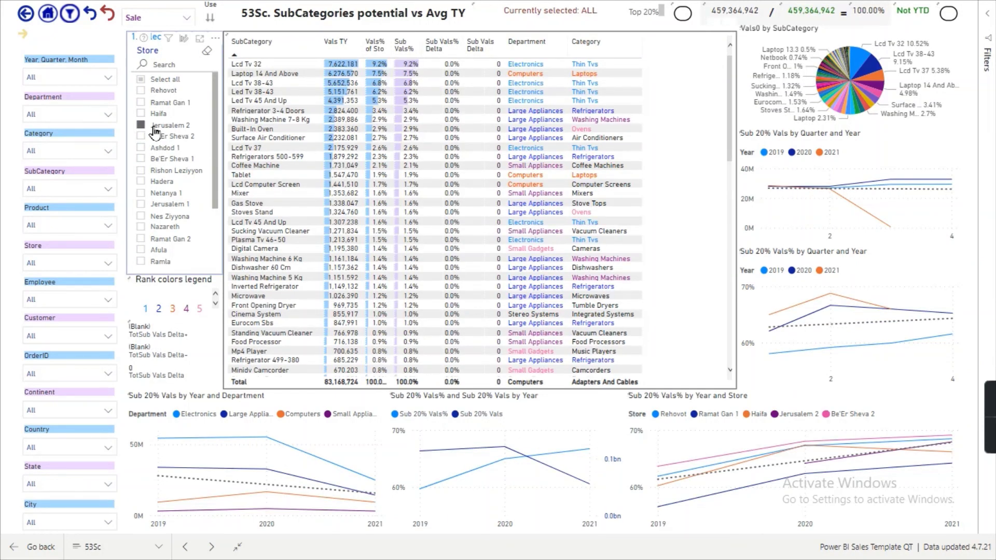
pyautogui.click(154, 130)
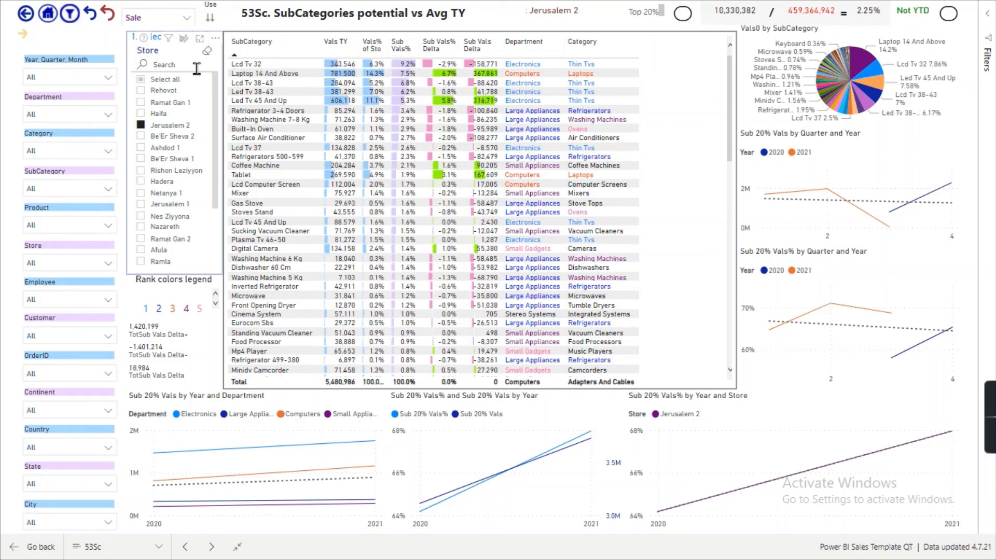
# Leave the store potential page for the home menu and open the First analysis menu
pyautogui.click(24, 16)
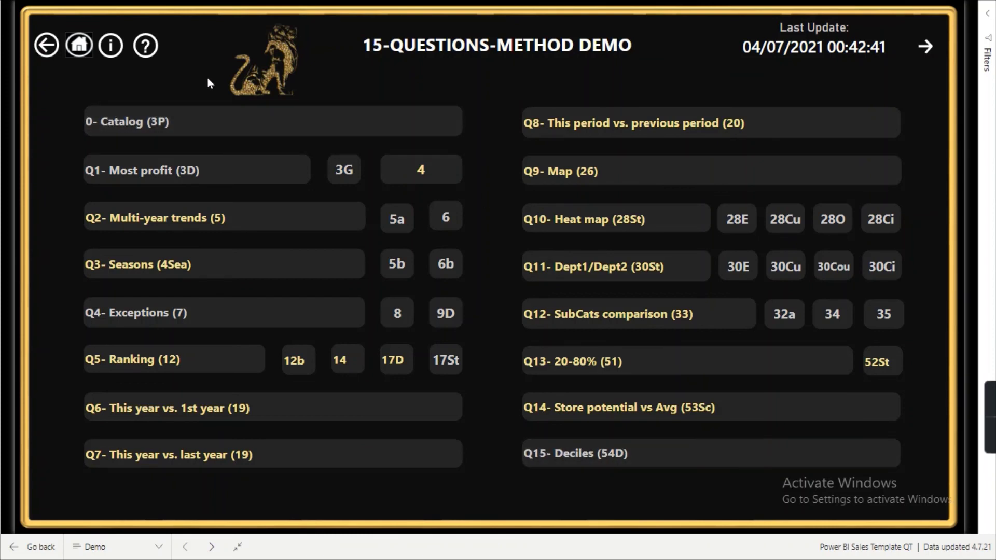
pyautogui.click(78, 46)
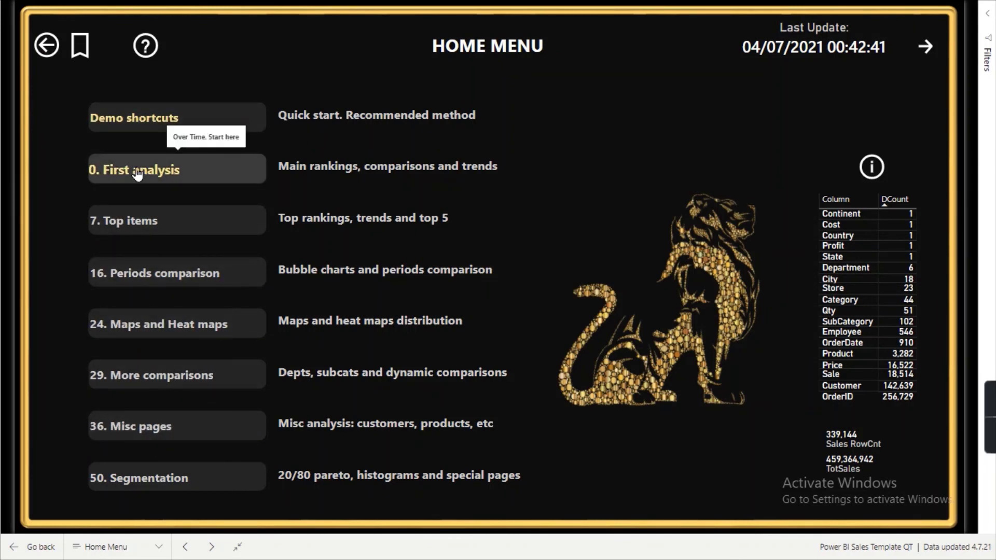
pyautogui.click(180, 174)
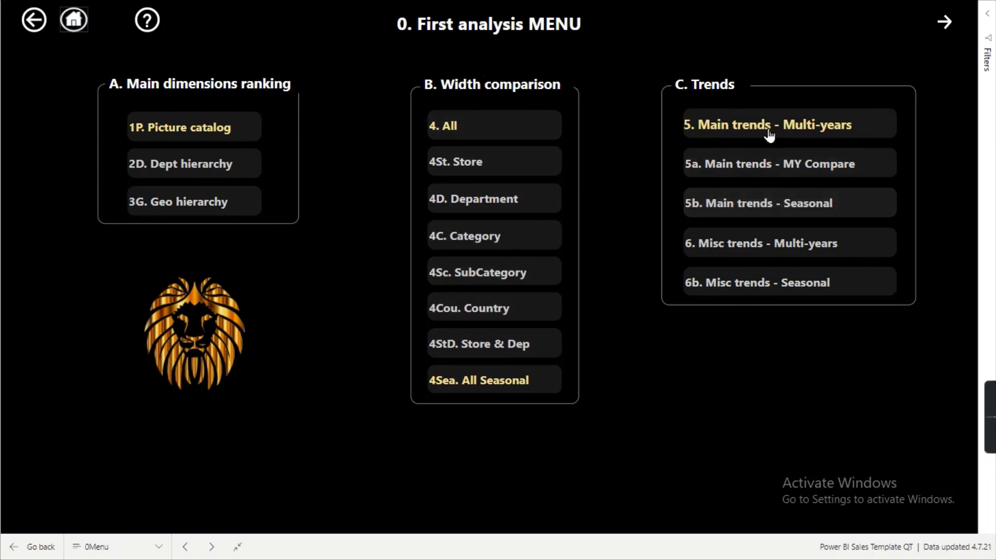
# Review the remaining section menus in order, from Top items through Periods comparison, Maps, More comparisons and Misc pages to Segmentation
pyautogui.click(956, 30)
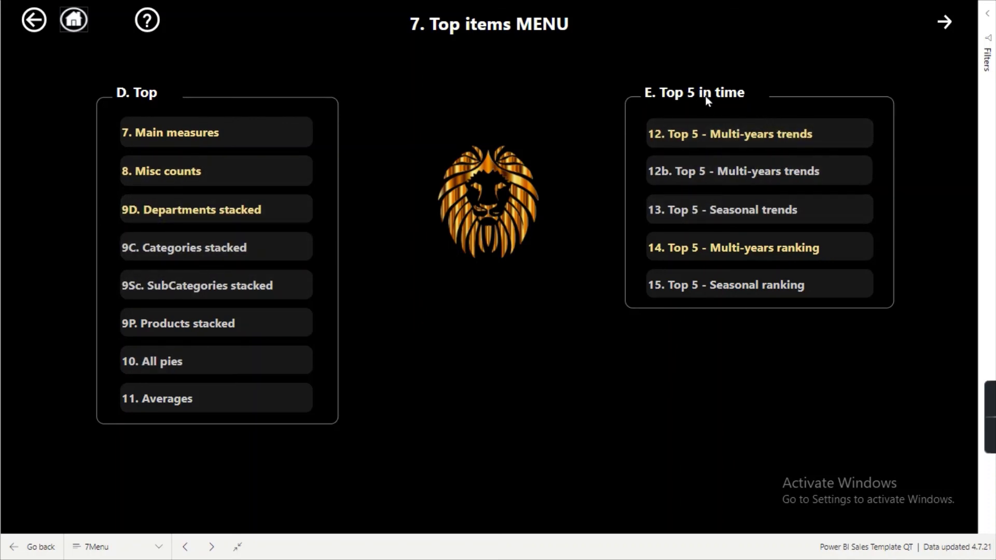
pyautogui.click(943, 24)
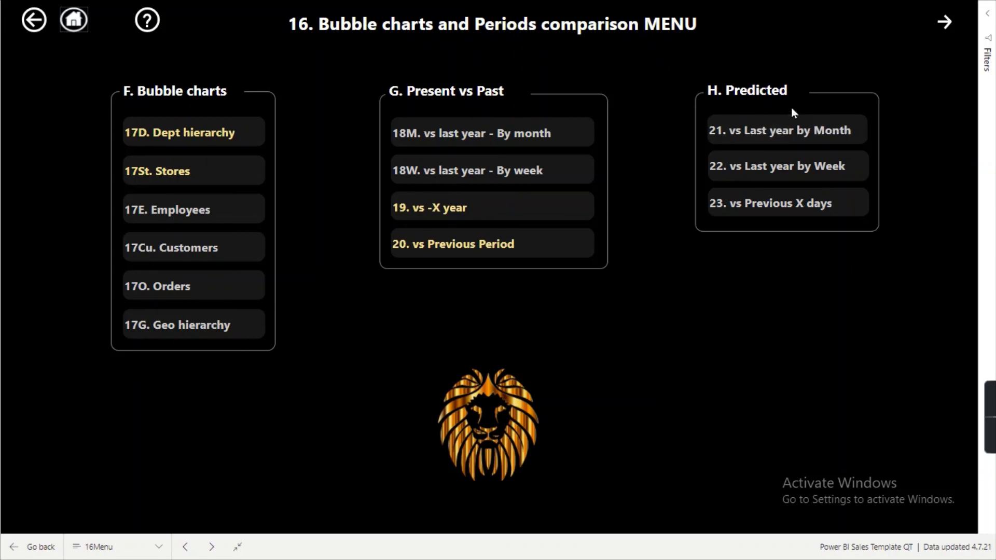
pyautogui.click(944, 24)
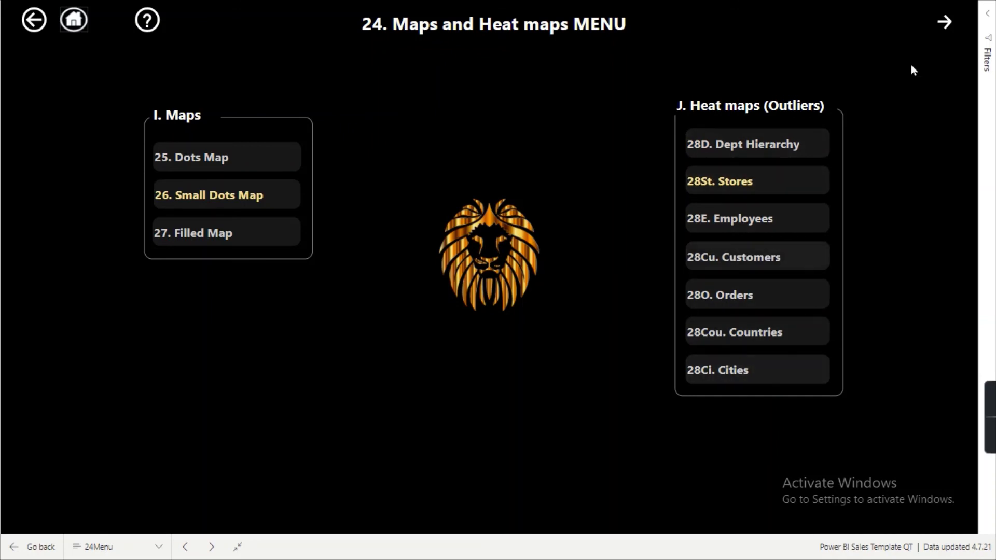
pyautogui.click(949, 23)
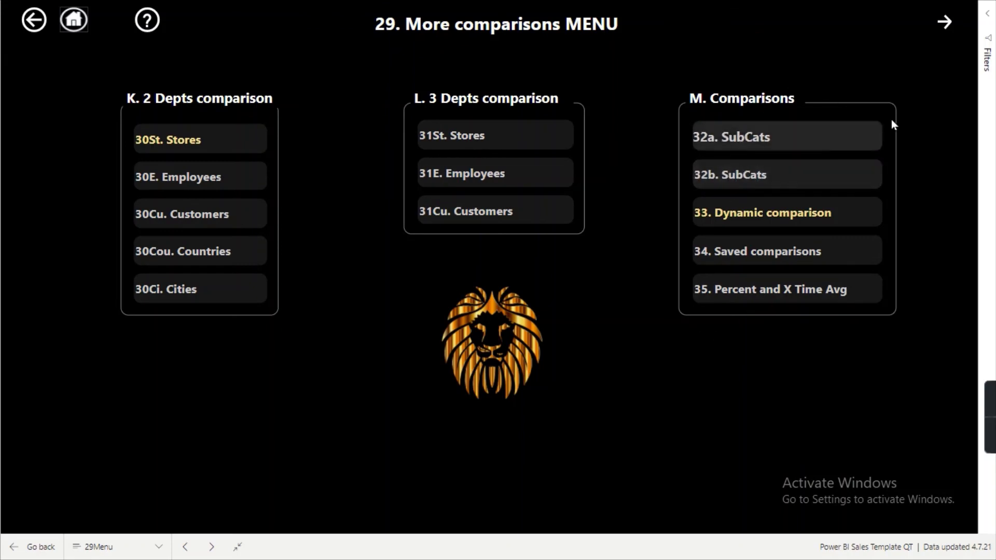
pyautogui.click(945, 20)
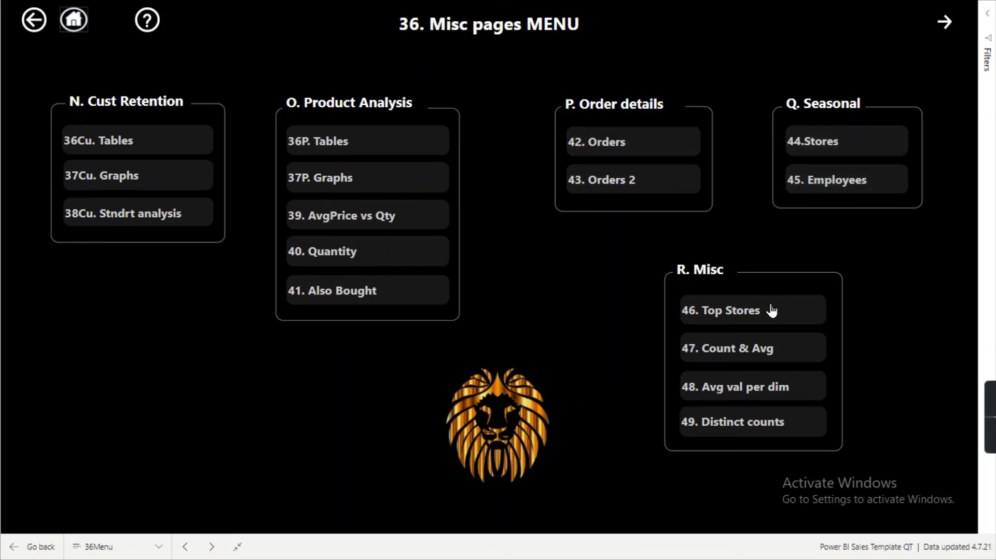
pyautogui.click(942, 23)
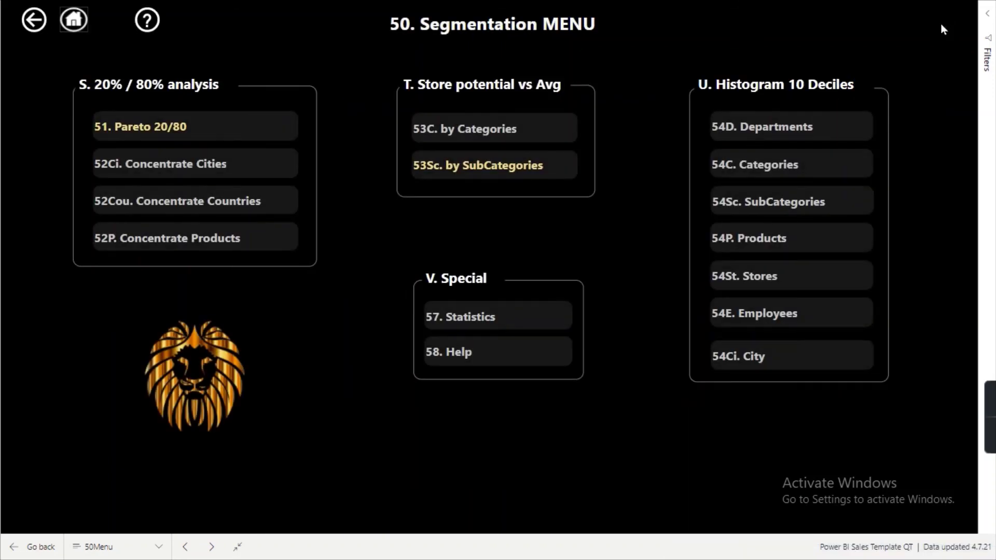